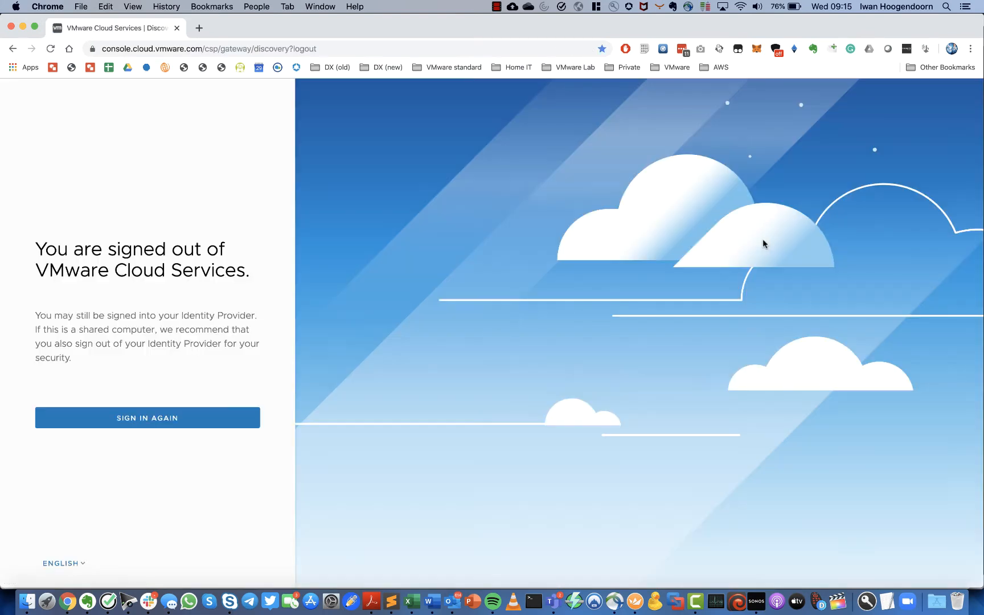
- Sign back in with the listed account and bring up the EMEA-SME-DEMO default vCenter credentials
click(175, 419)
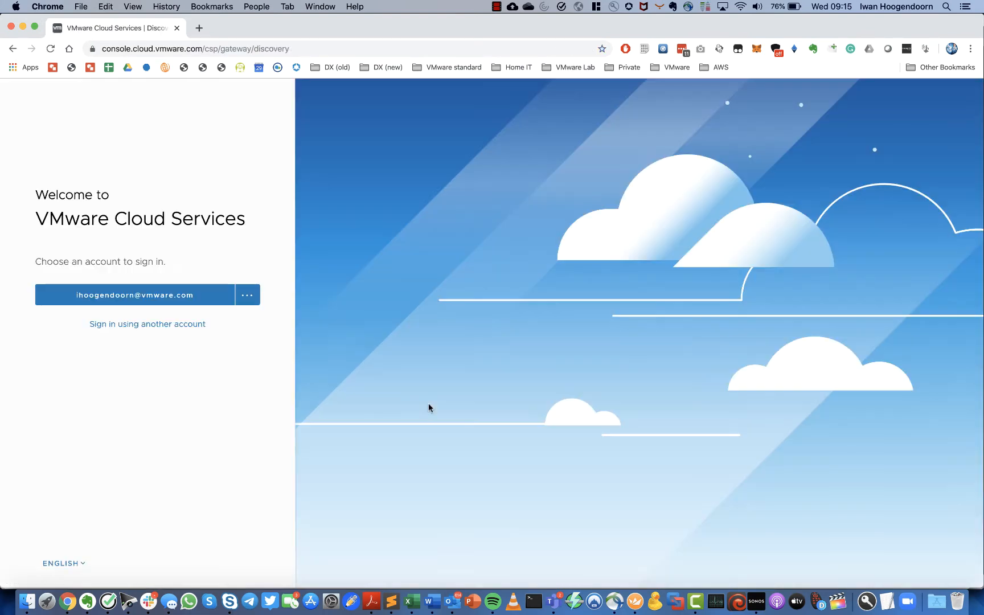
click(185, 301)
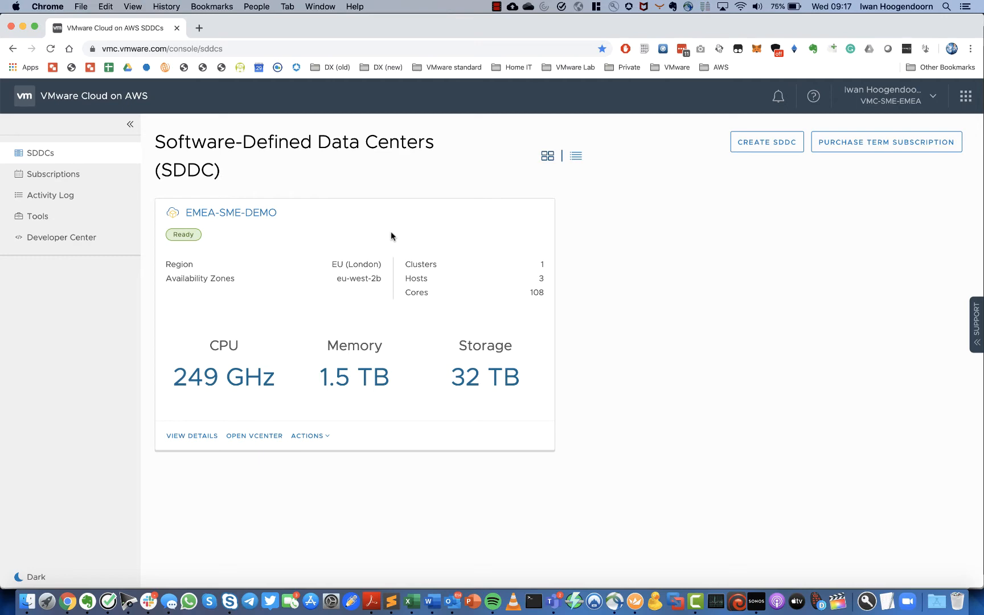
click(257, 438)
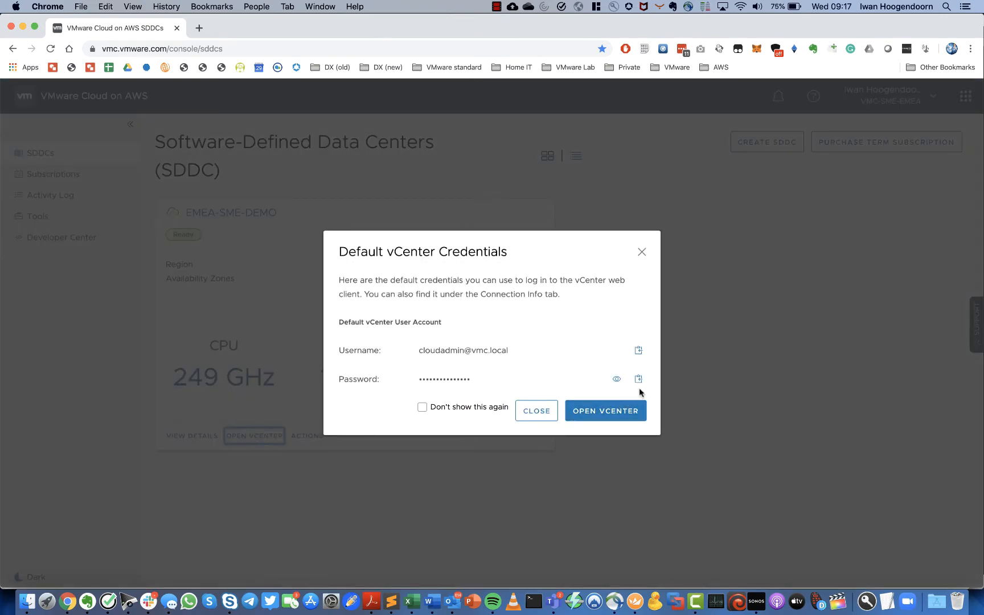
- Log in to vSphere Client with the copied default vCenter password and dismiss the password-manager prompt
click(605, 413)
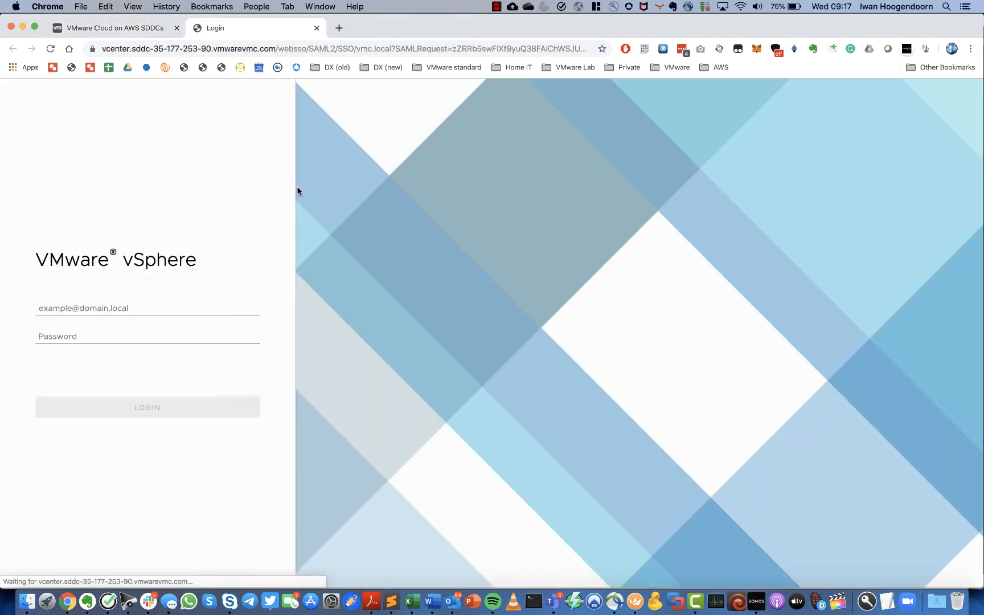
drag(136, 339, 2, 337)
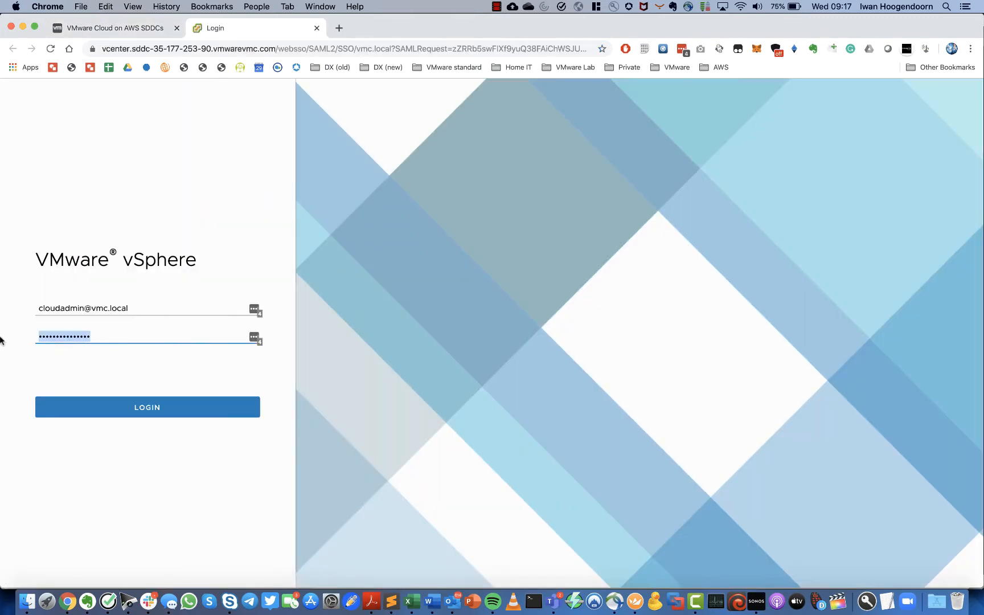
key(super+v)
click(129, 405)
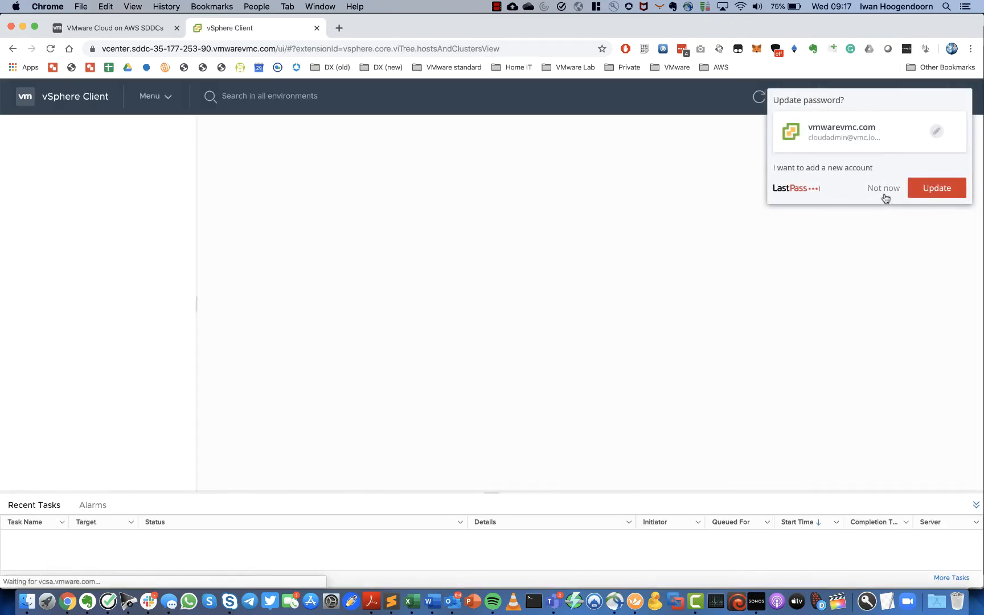
click(884, 188)
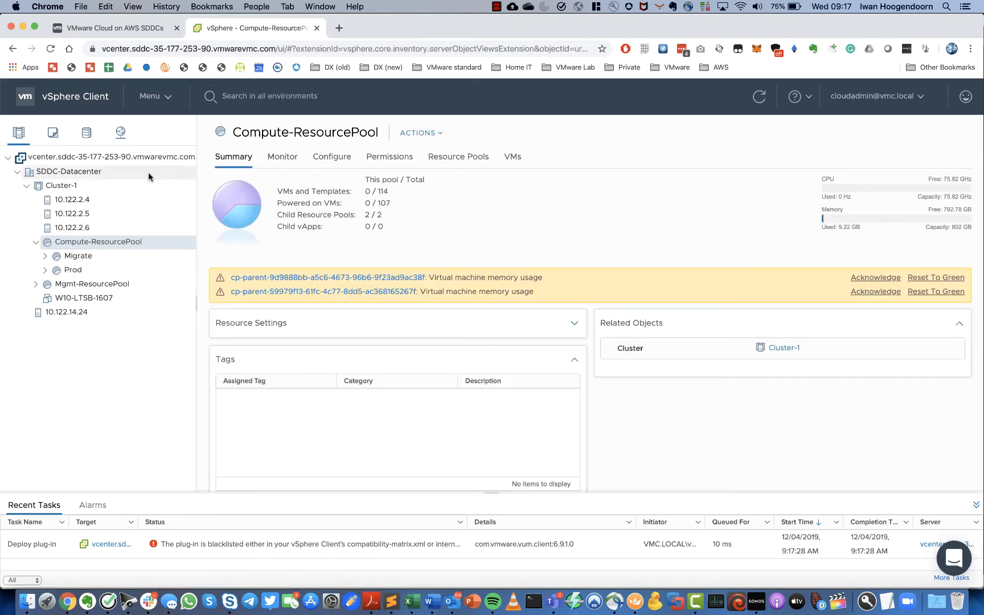
click(128, 30)
- Close the credentials dialog and go to EMEA-SME-DEMO's Networking & Security Segments list
click(605, 411)
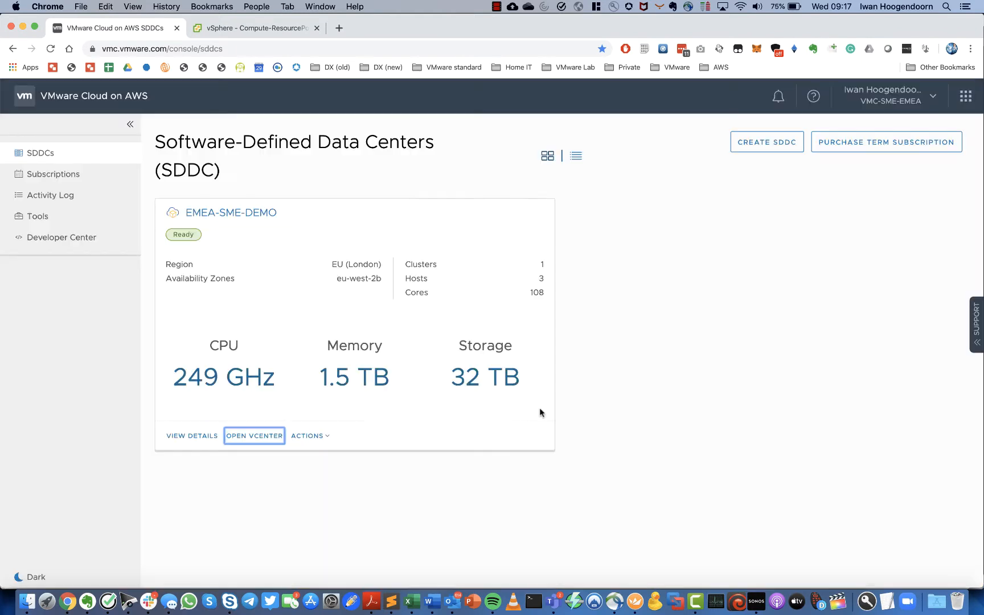
click(228, 214)
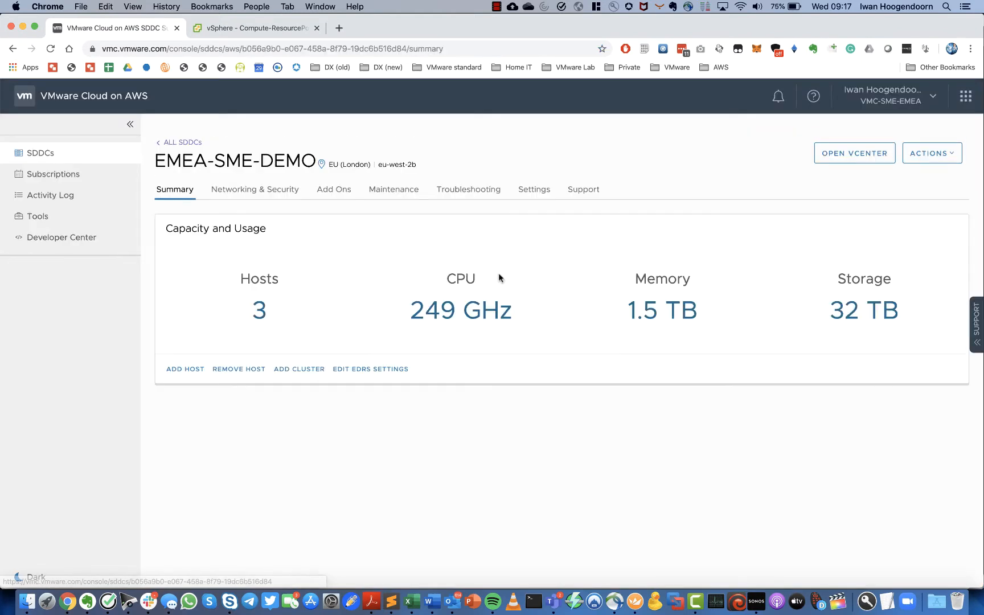
click(260, 192)
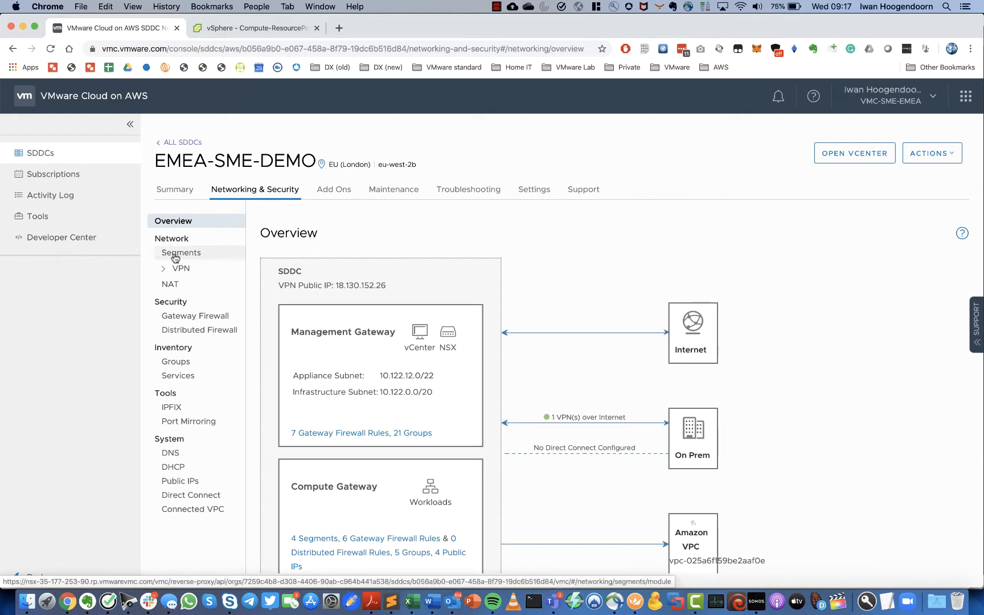
click(182, 258)
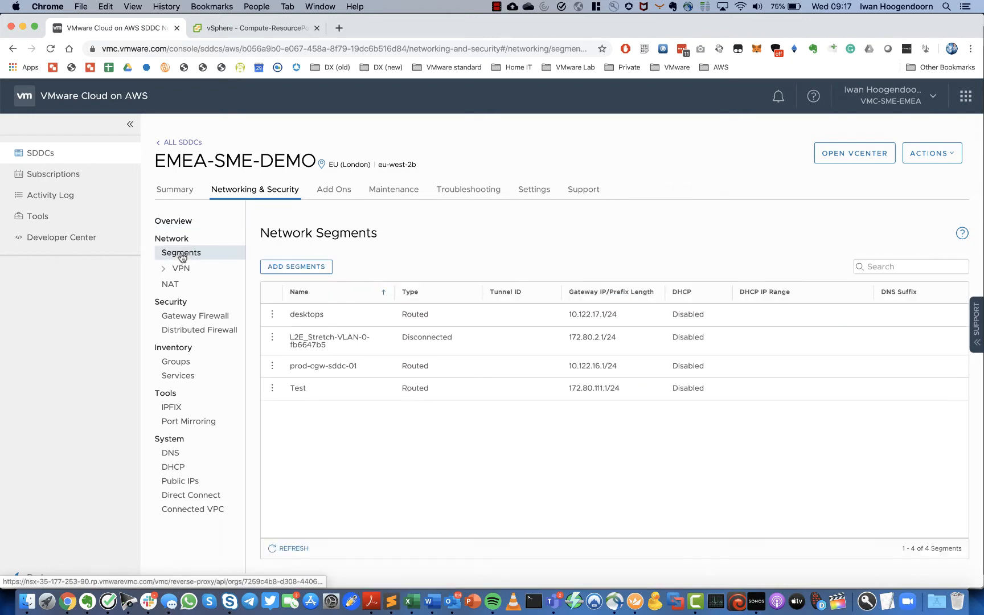
- Add a new segment named IWAN-TEST with type kept as Routed
click(299, 272)
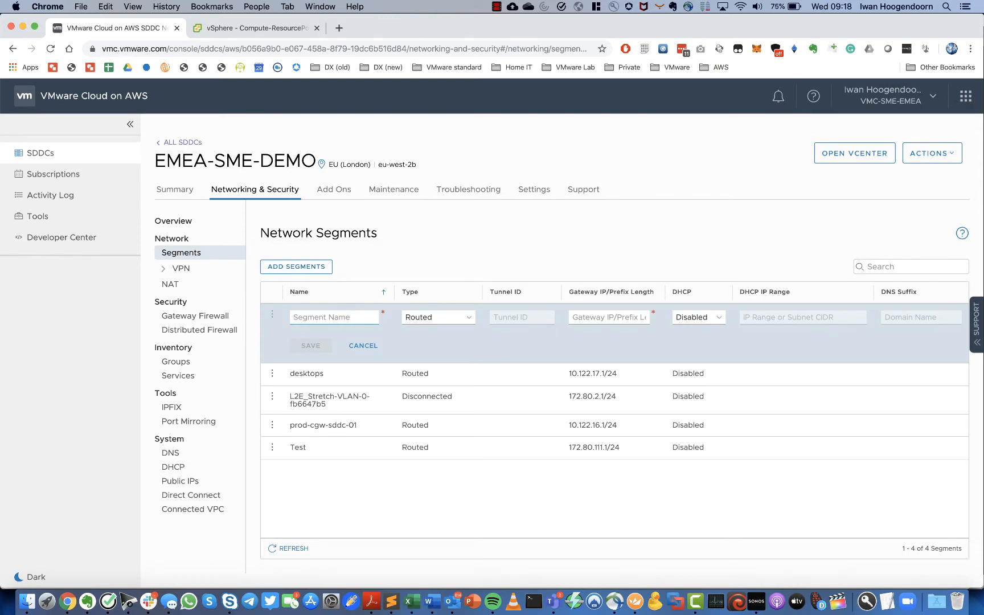
text(M)
key(BackSpace)
text(IWAN-TEST)
click(466, 322)
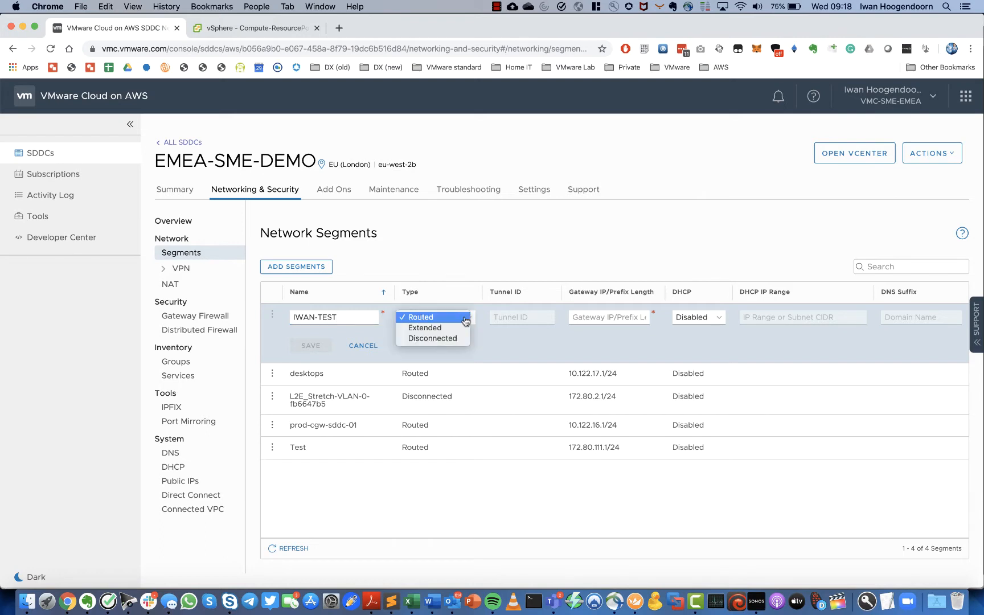
click(466, 321)
click(466, 321)
click(440, 320)
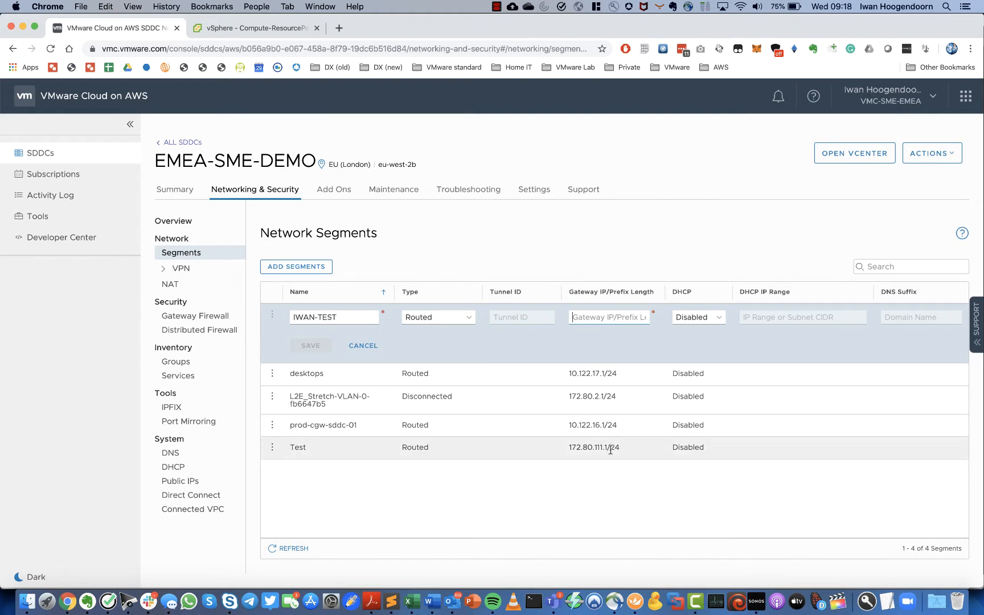
- Give it gateway 10.10.10.1/24, leave DHCP disabled, and save the segment
text(10.)
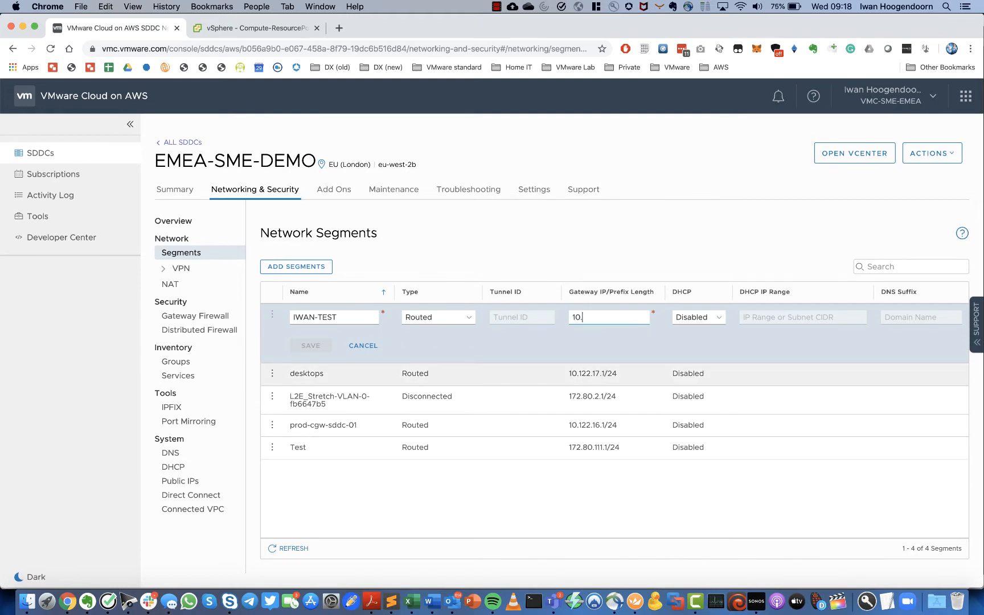
text(10.10.1/24)
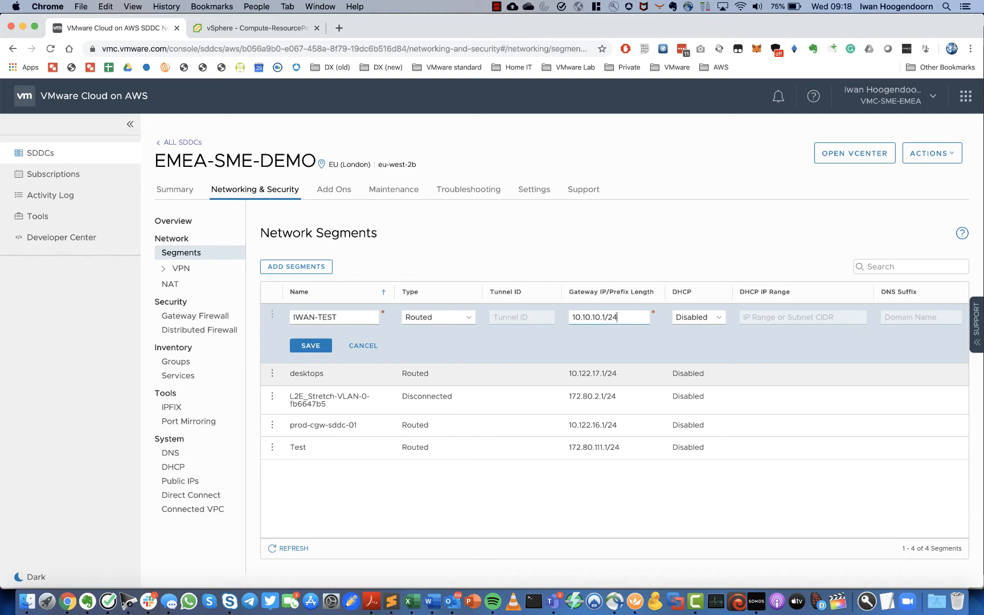
click(717, 317)
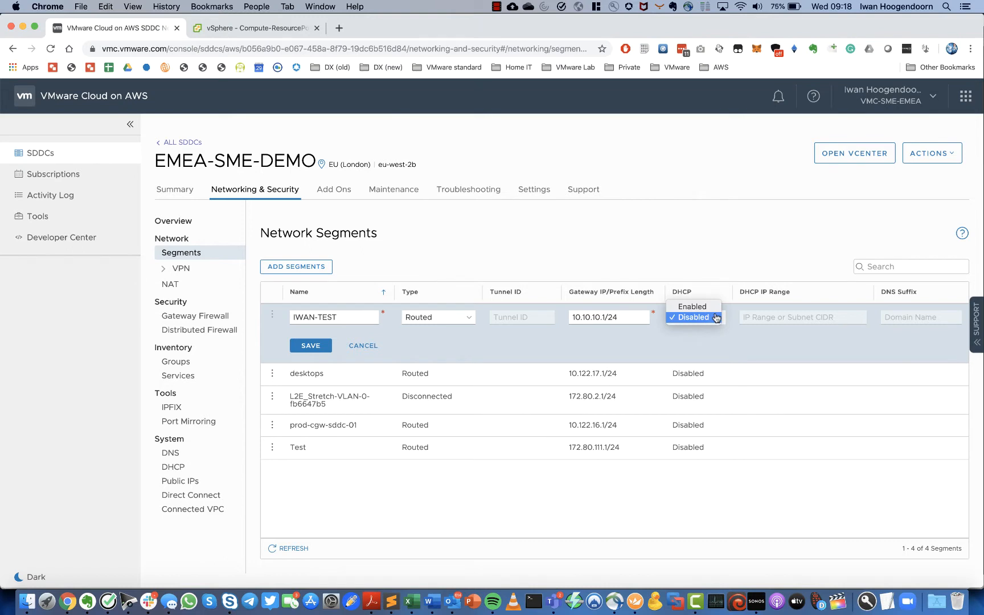
click(705, 321)
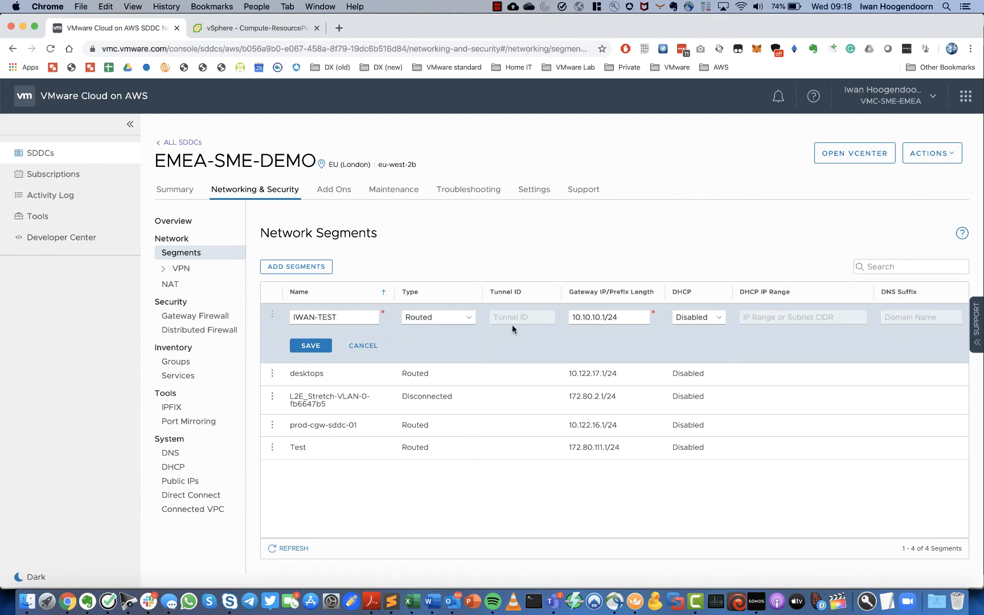
click(310, 346)
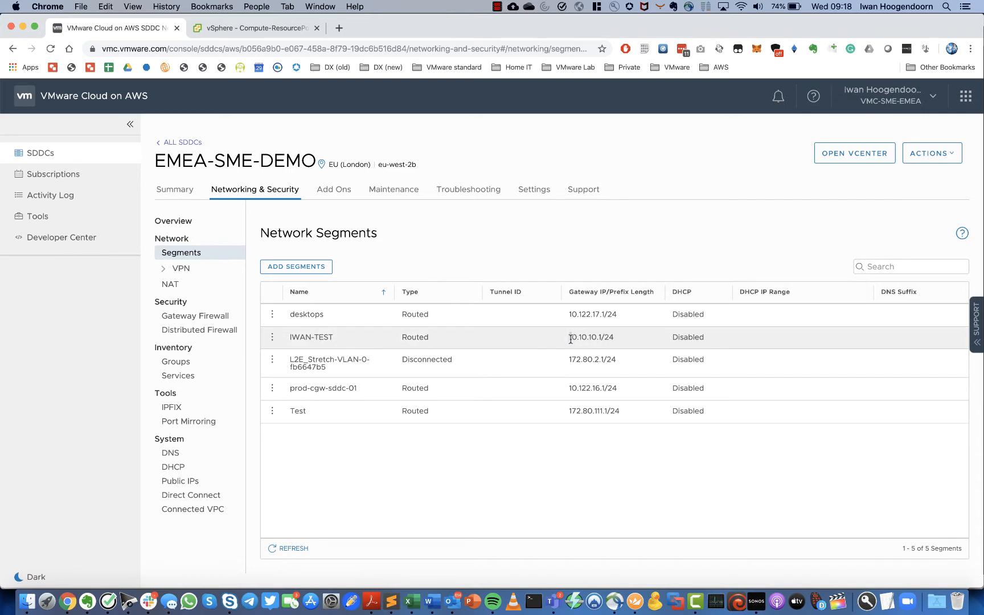
drag(569, 339, 591, 338)
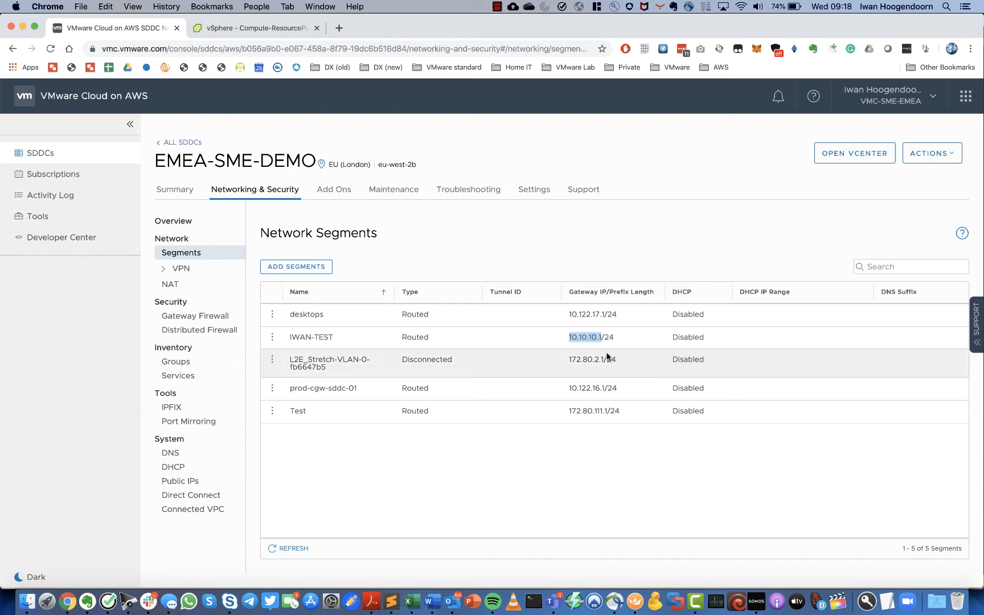
click(601, 341)
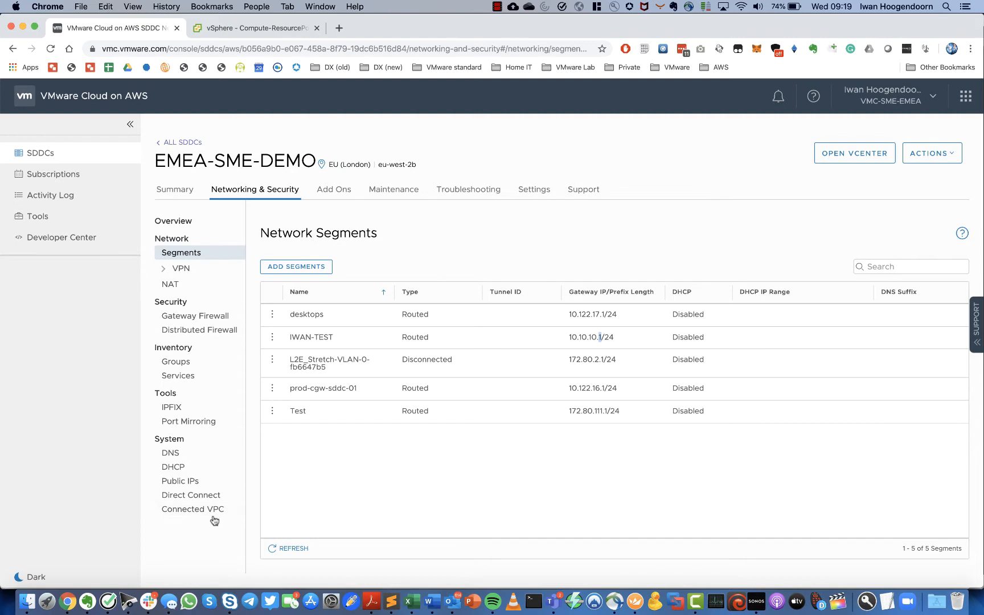
- Request a new public IP on the Public IPs page with the note IWAN-TEST and save it
click(187, 482)
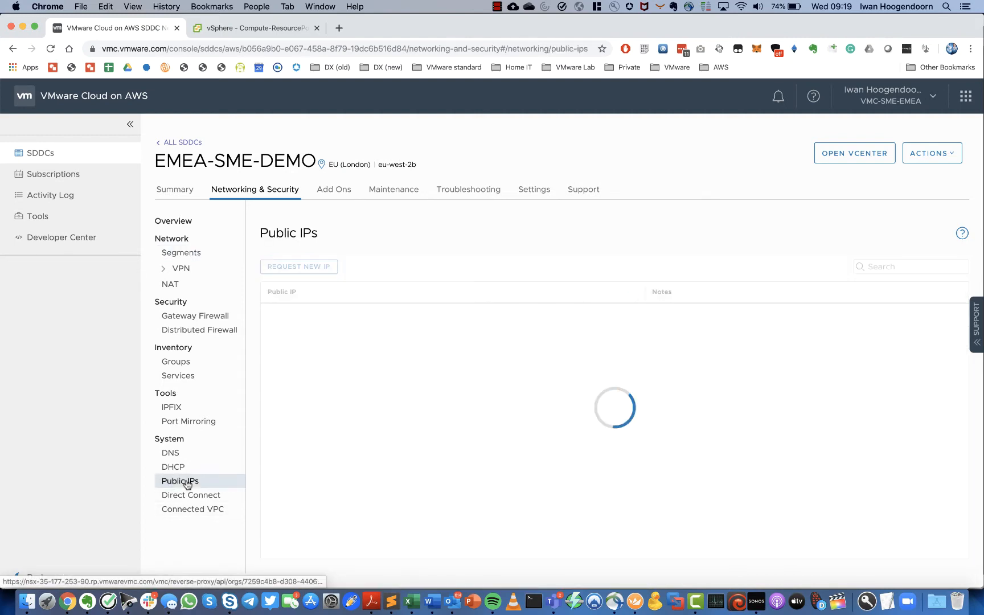
click(307, 267)
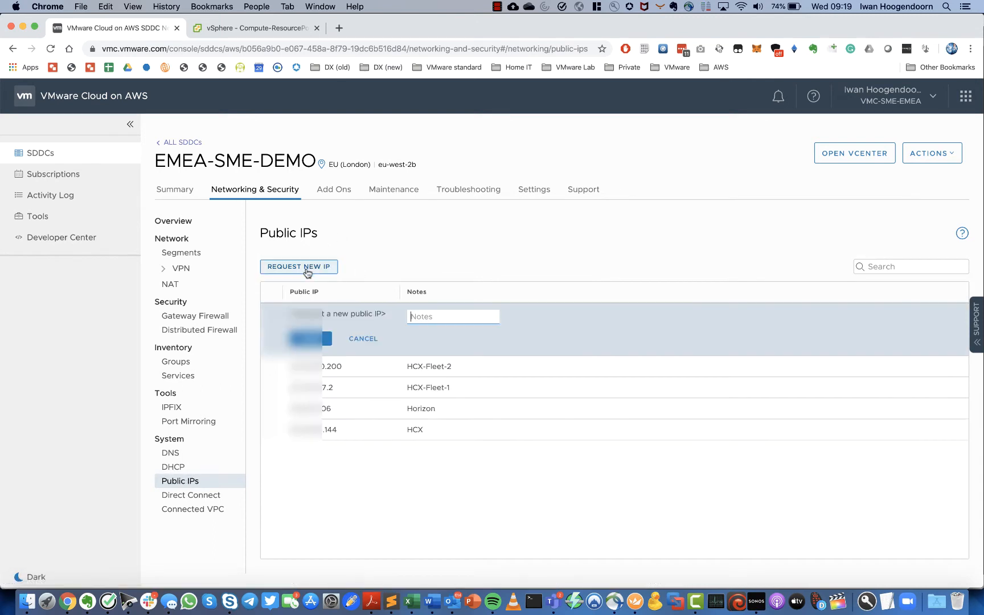
click(423, 318)
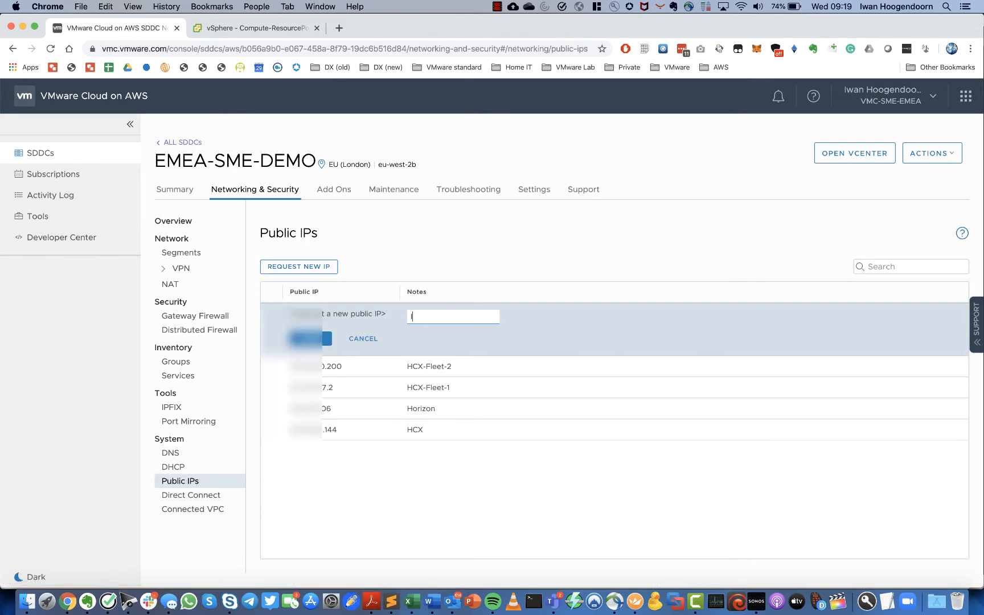
text(IWAN-)
key(BackSpace)
key(BackSpace)
key(BackSpace)
click(311, 338)
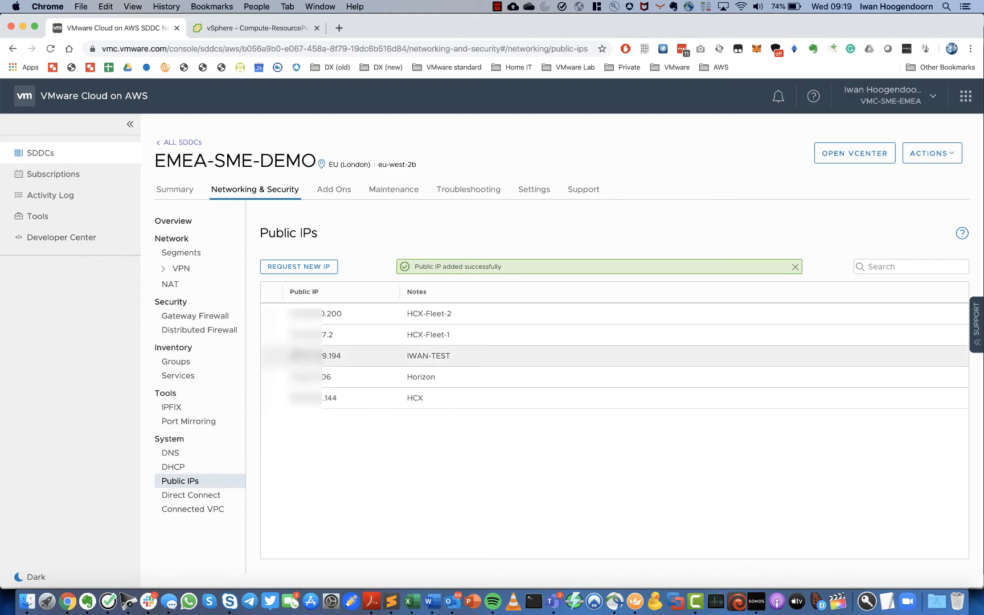
drag(291, 356, 340, 358)
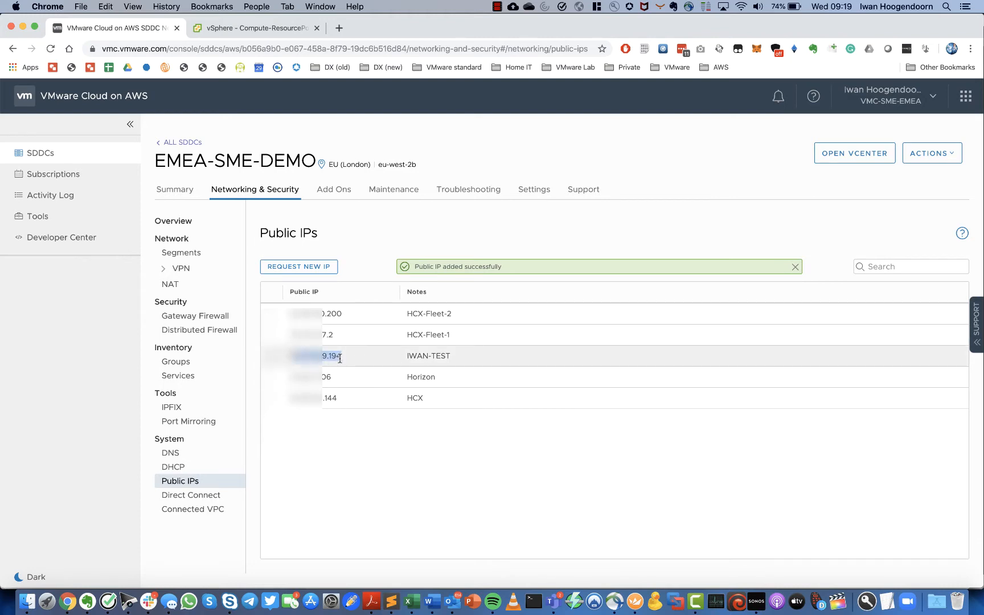
click(337, 459)
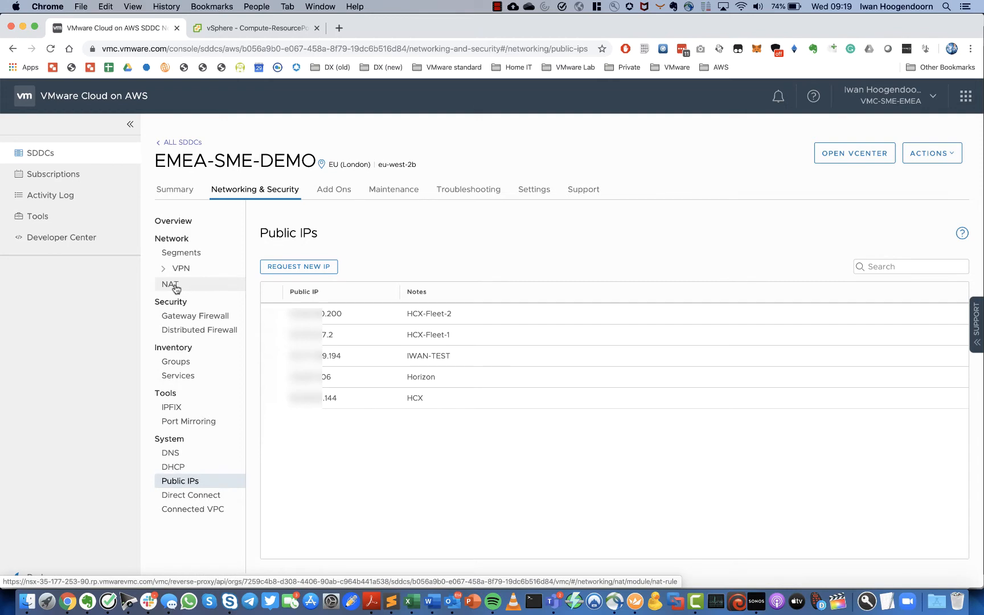
- Start a new NAT rule named IWAN-TEST using public IP 35.177.199.194
click(174, 286)
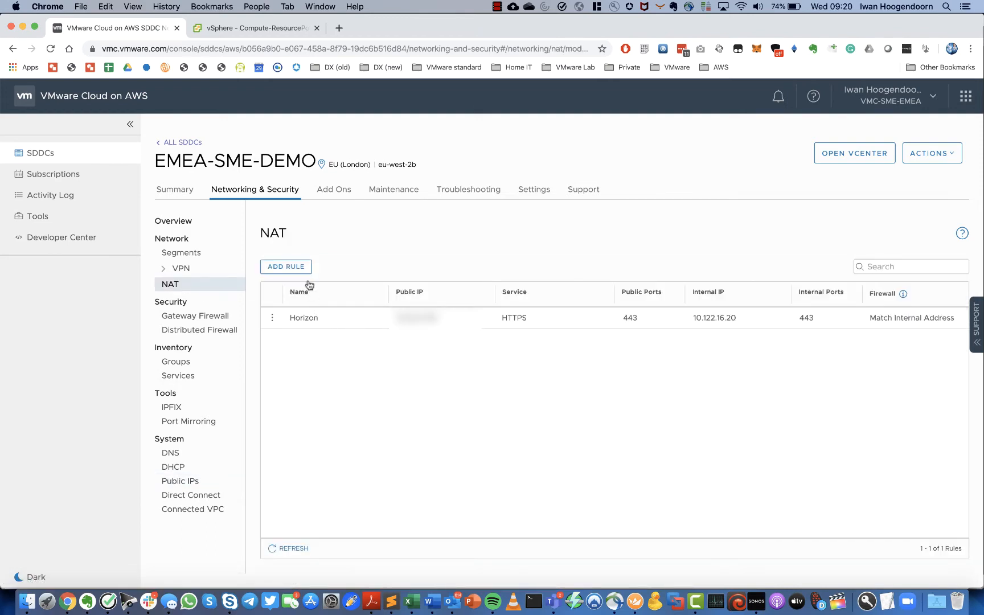
click(290, 268)
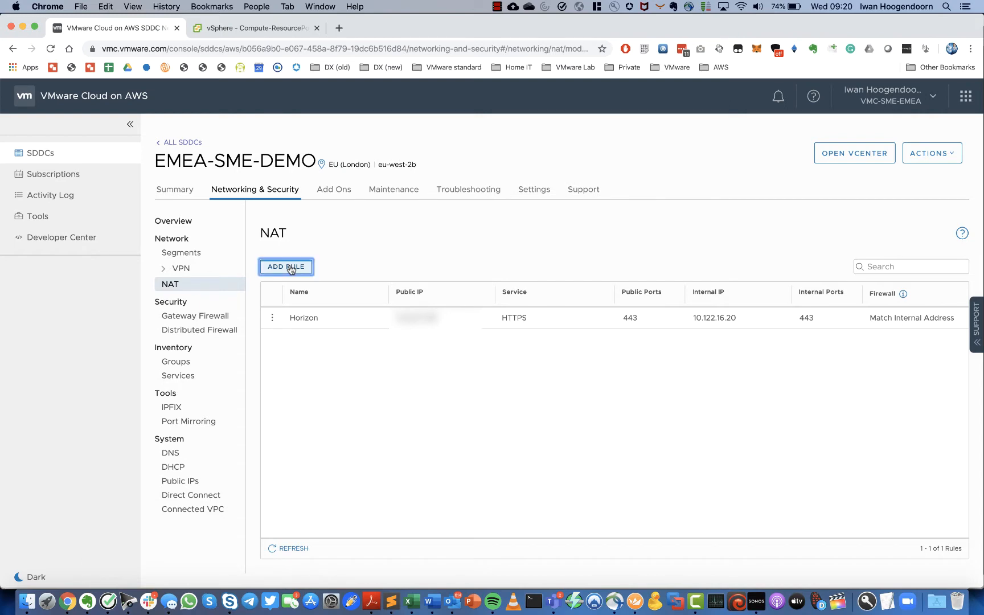
text(IWA)
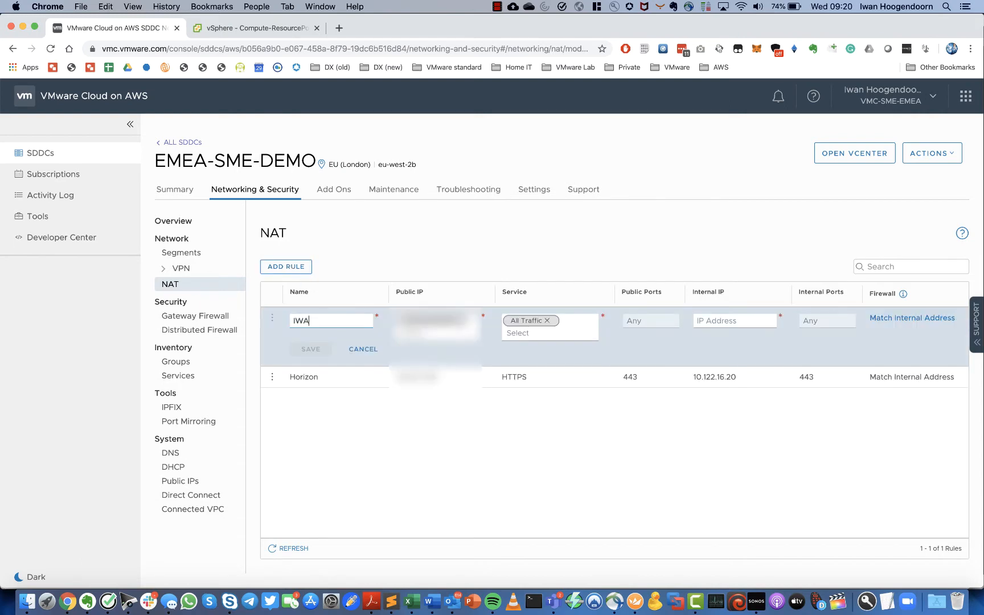
text(N-TEST)
click(436, 320)
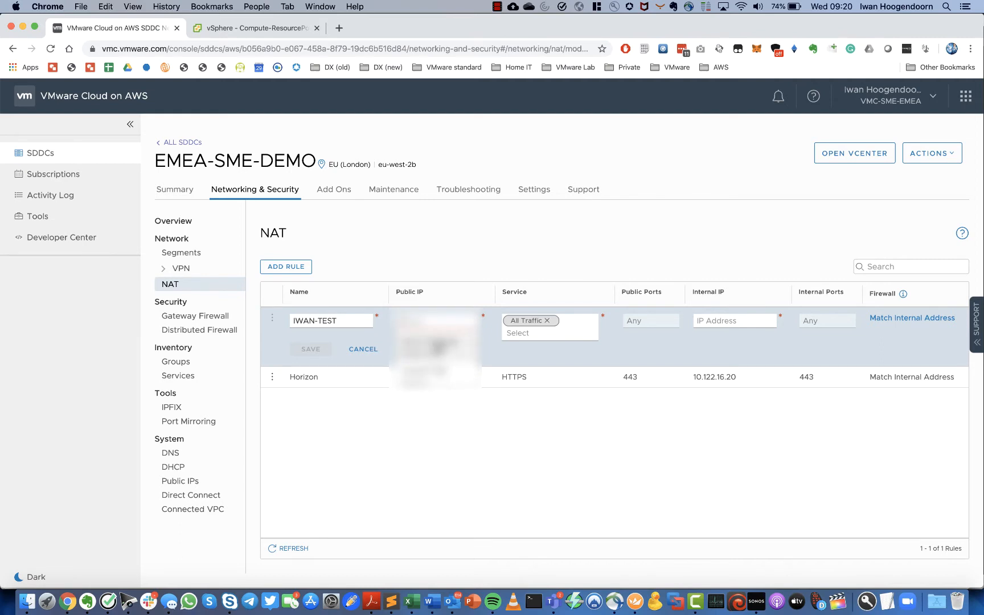
click(440, 347)
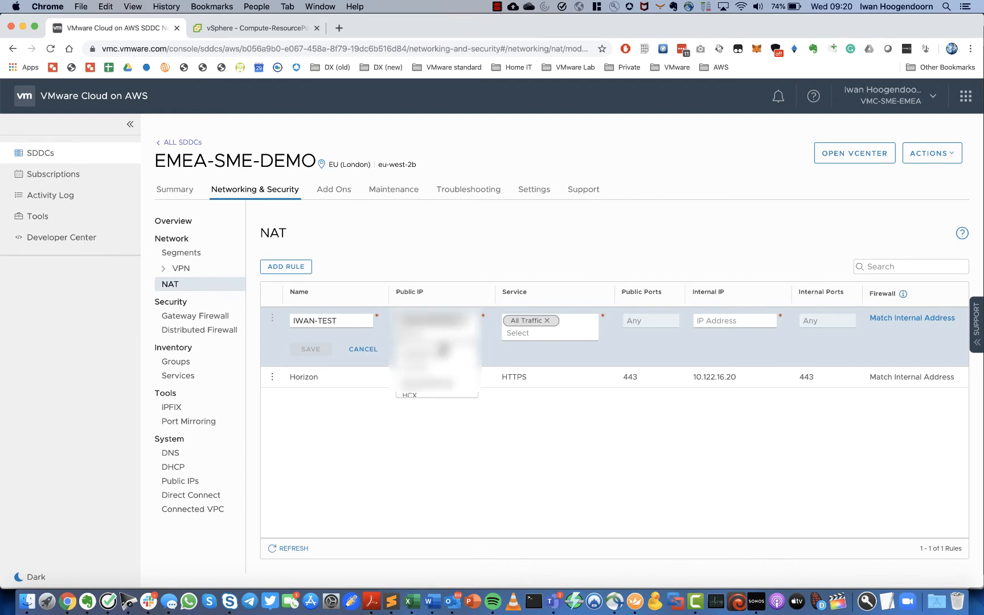
- Set the rule's service to RDP and internal IP 10.10.10.100, then save it
click(573, 331)
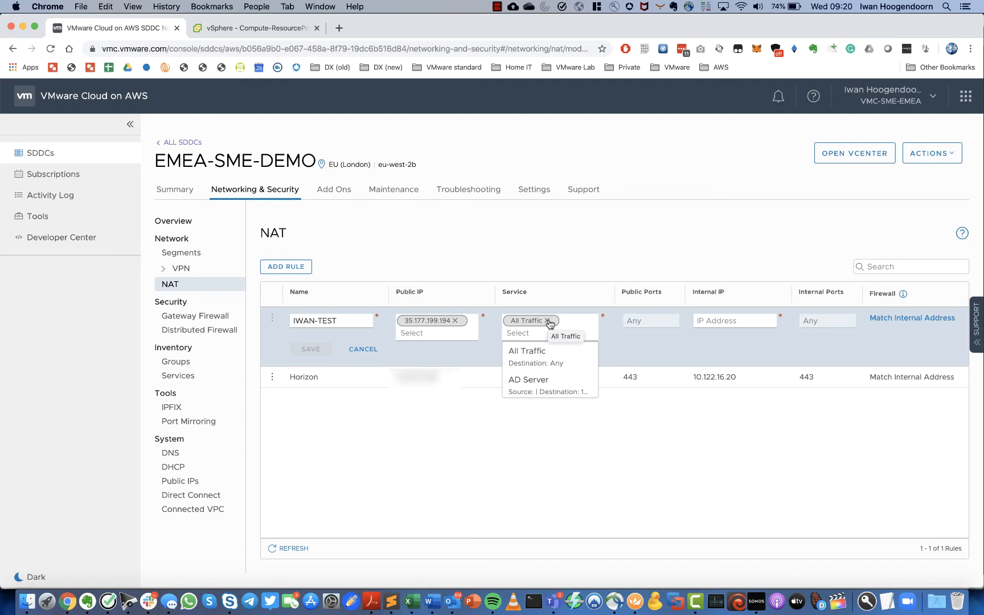
click(548, 321)
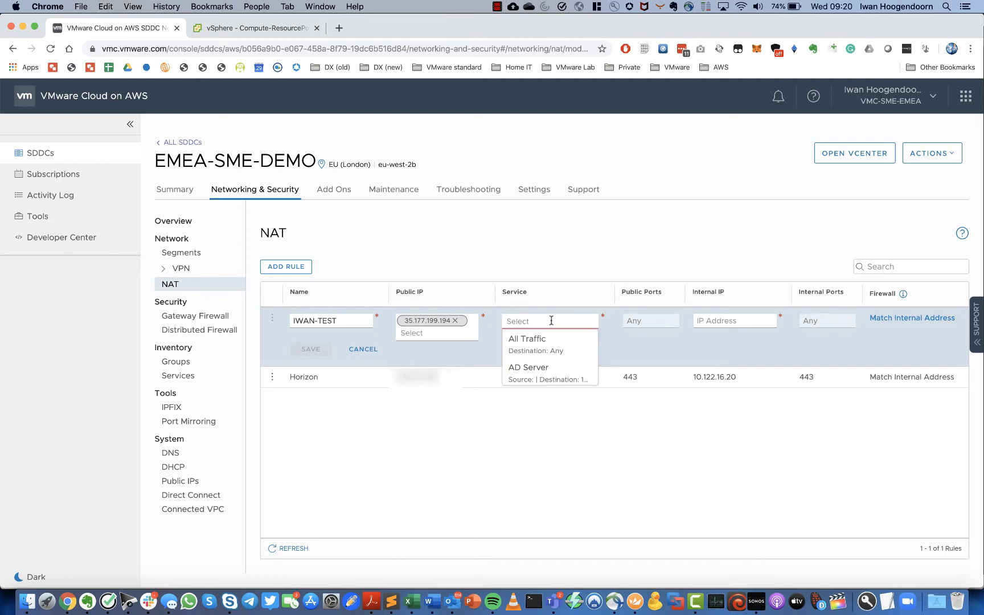
text(RDP)
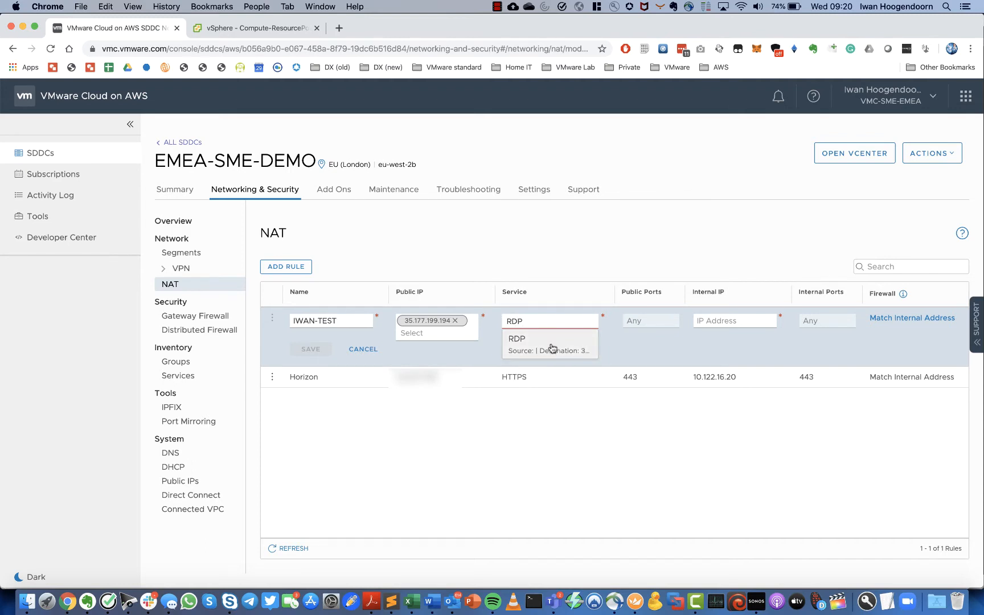
click(550, 343)
click(737, 321)
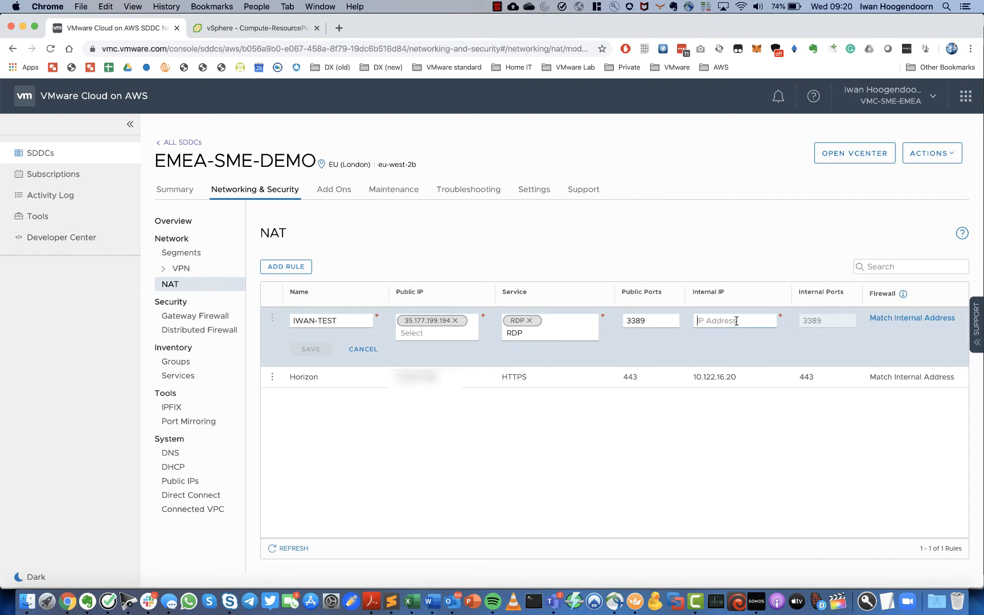
text(10.10.10.100)
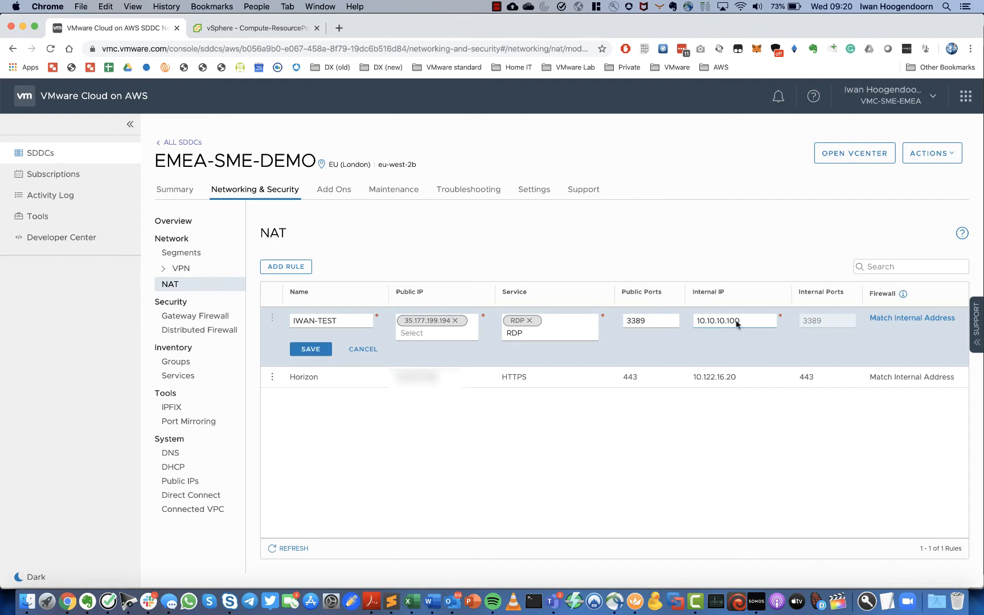
click(284, 268)
click(311, 349)
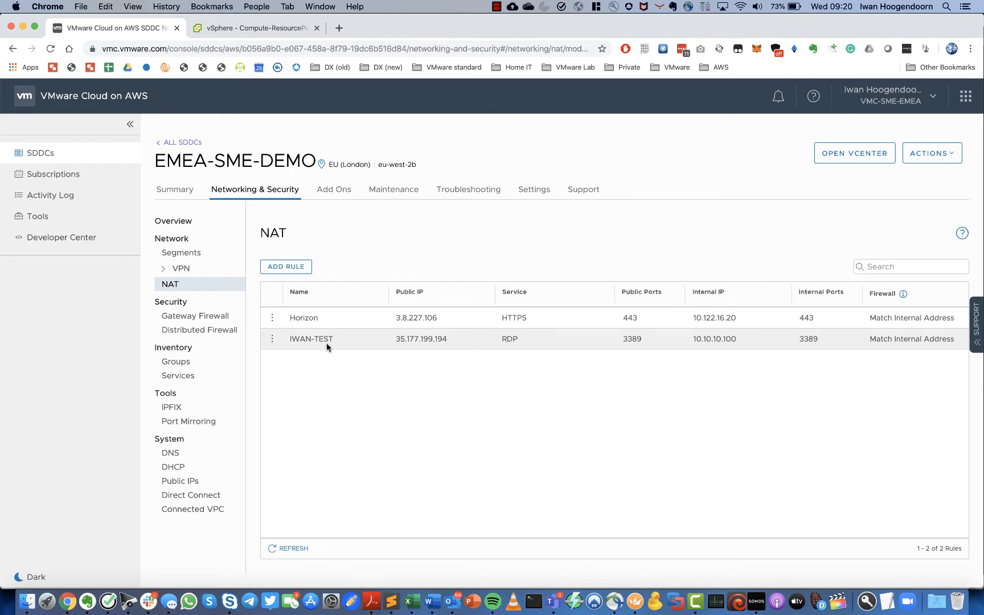
- Start deploying a new VM in Compute-ResourcePool from win2016-template
click(251, 29)
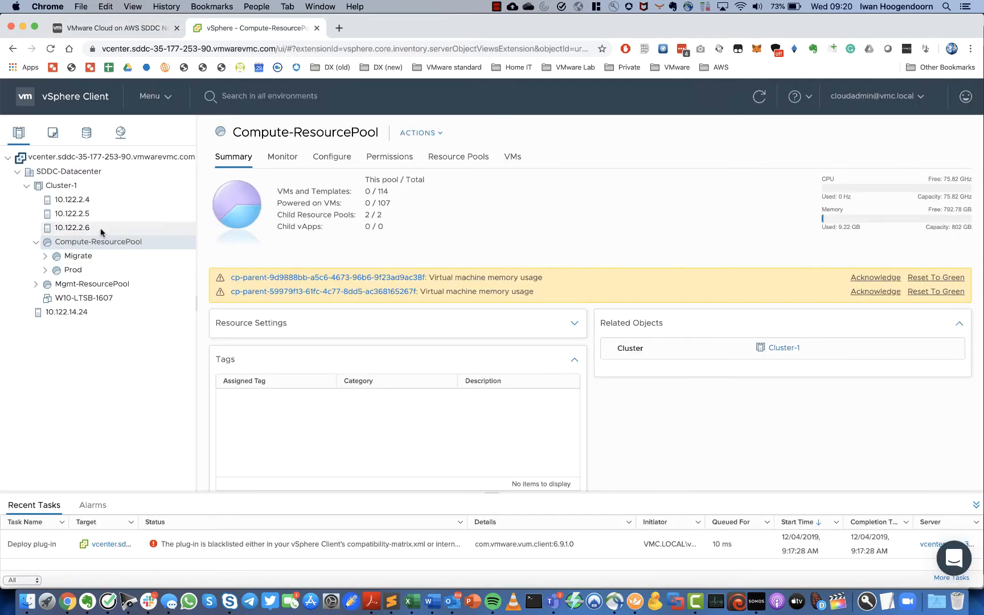
right_click(75, 246)
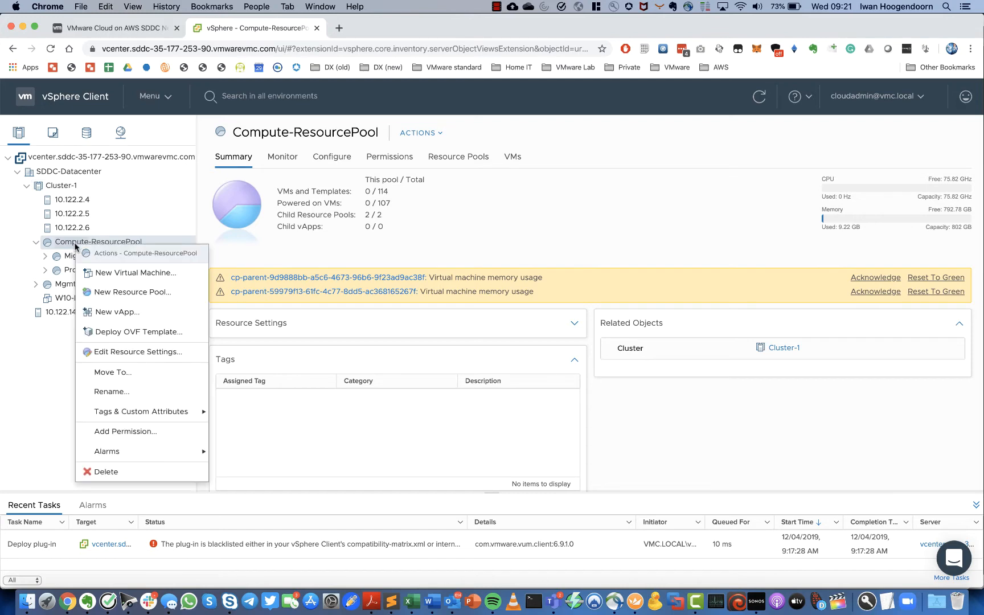
click(111, 272)
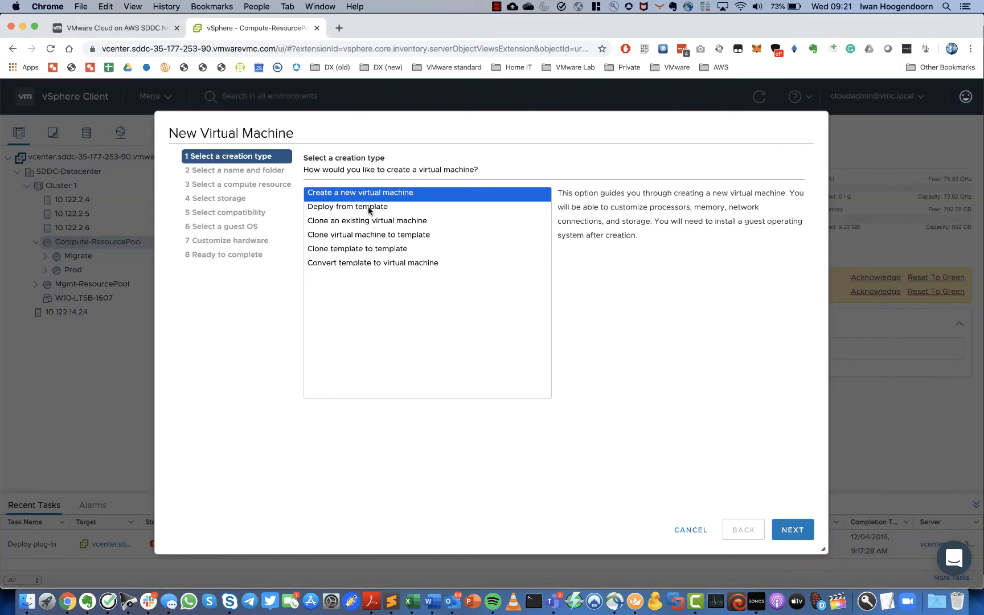
click(369, 207)
click(789, 530)
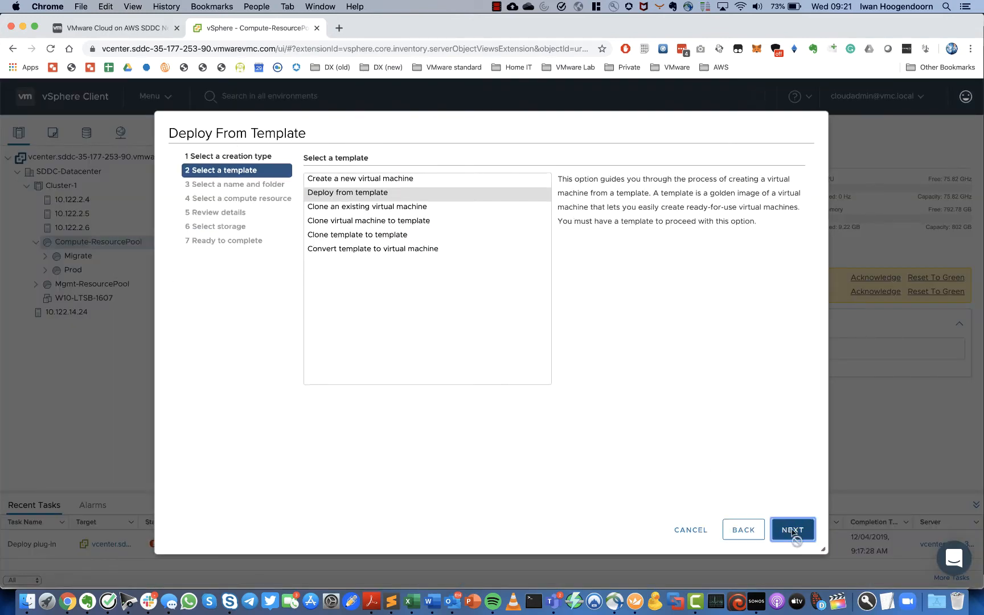
click(382, 230)
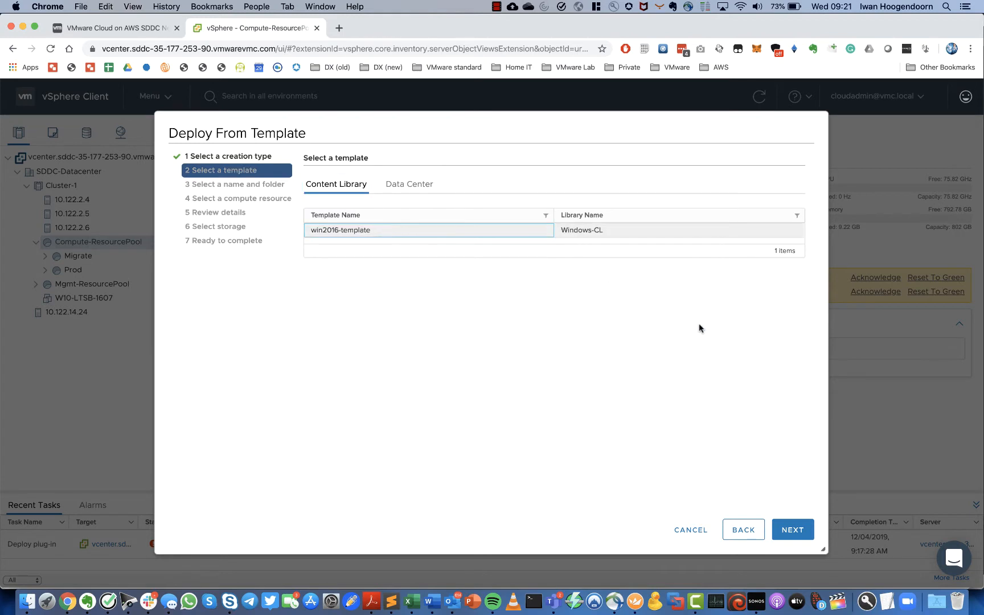
click(793, 530)
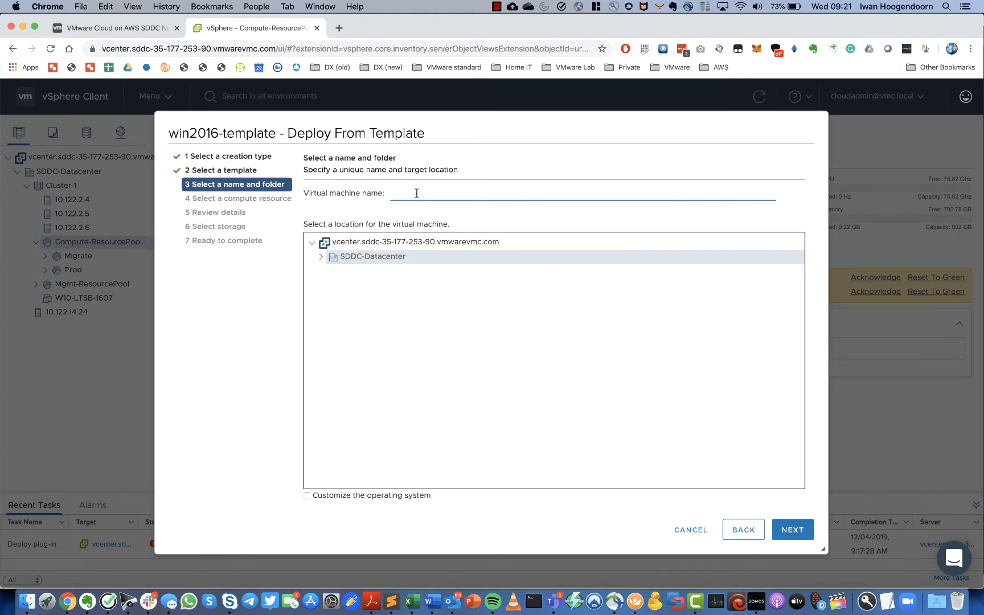
- Name the VM IWAN-STEPSTONE and place it in the Workloads folder
text(IWA)
text(N-STEP)
text(-01)
key(BackSpace)
key(BackSpace)
text(STONE)
click(320, 257)
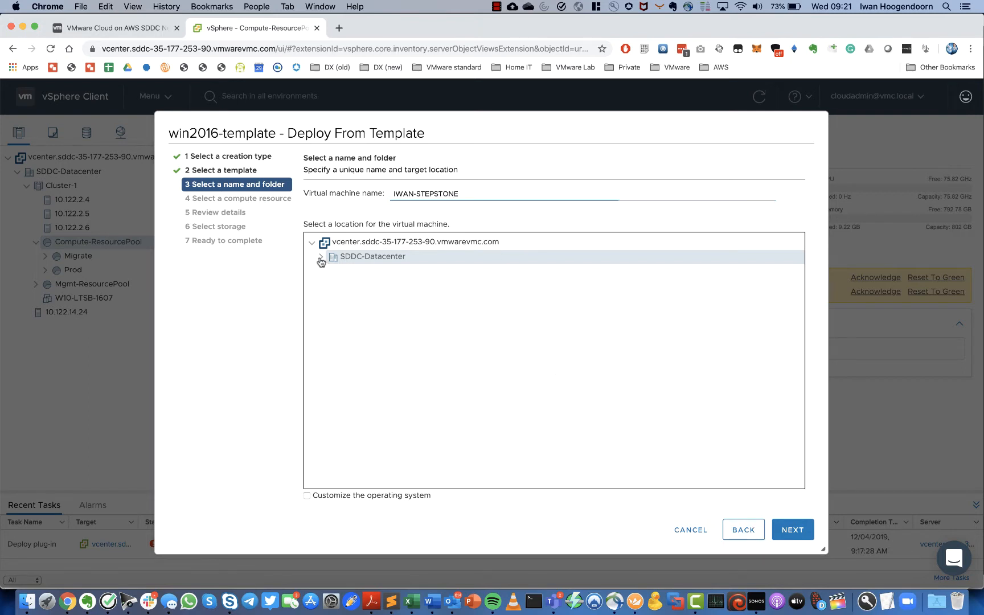
click(366, 343)
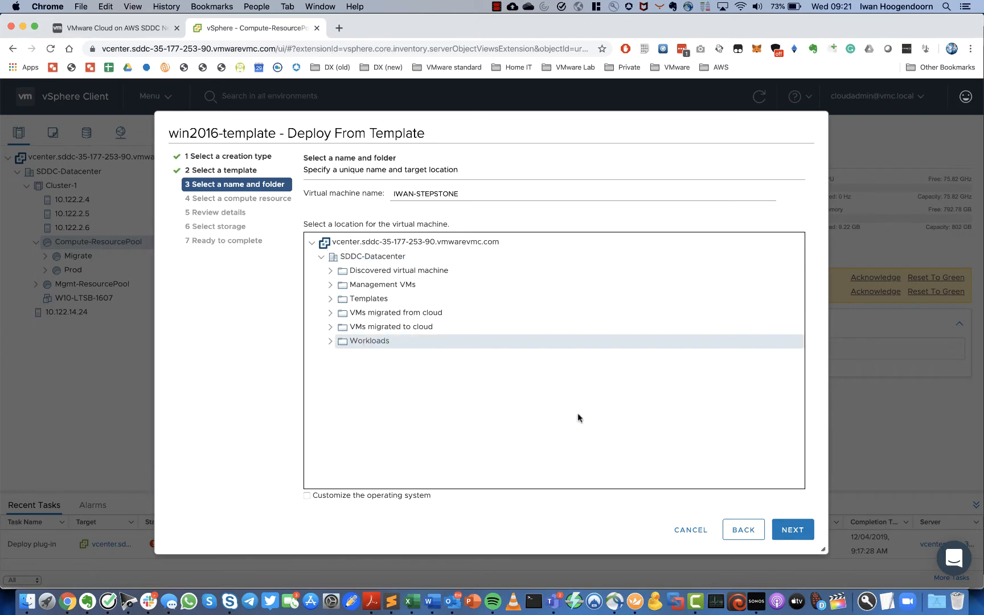
click(801, 531)
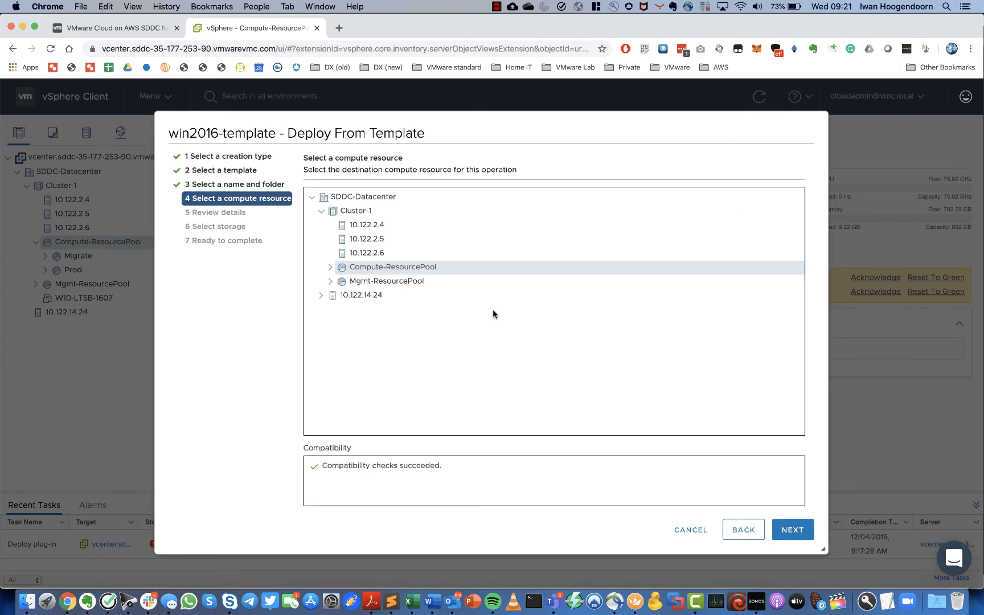
- Use Compute-ResourcePool, WorkloadDatastore and network IWAN-TEST, then finish the deployment
click(329, 267)
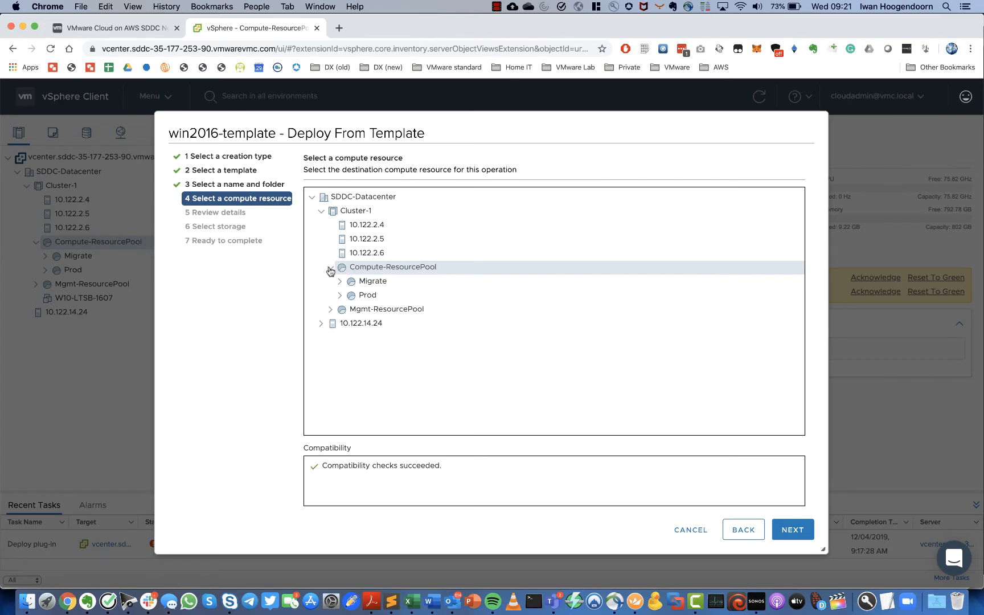
click(330, 267)
click(785, 530)
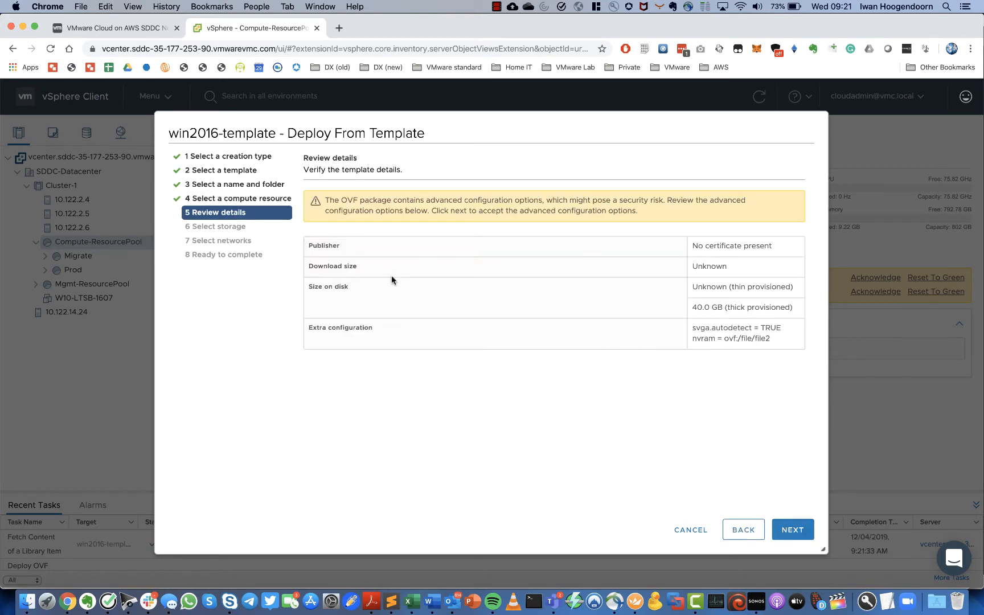
click(793, 530)
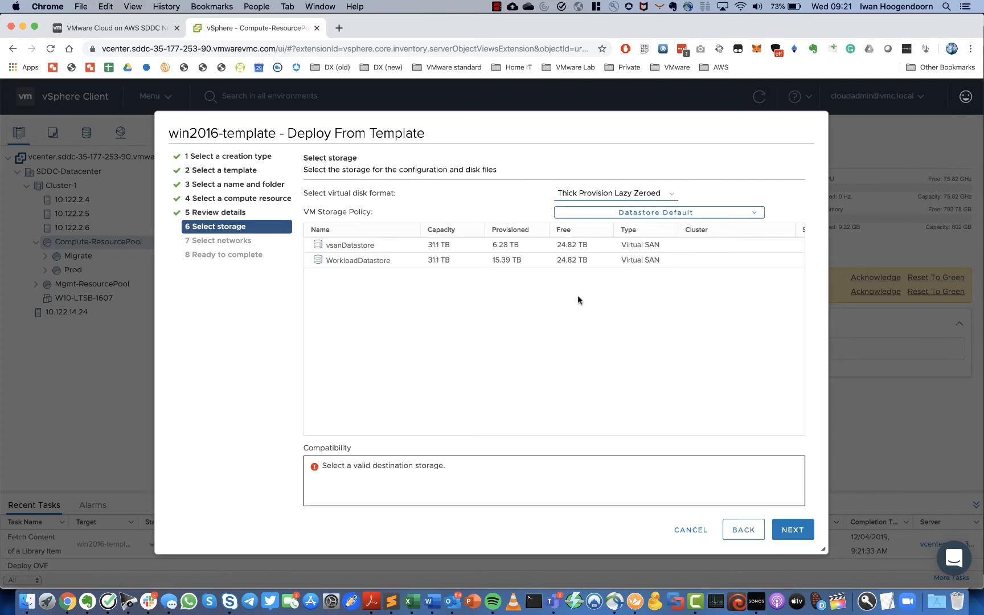
click(374, 262)
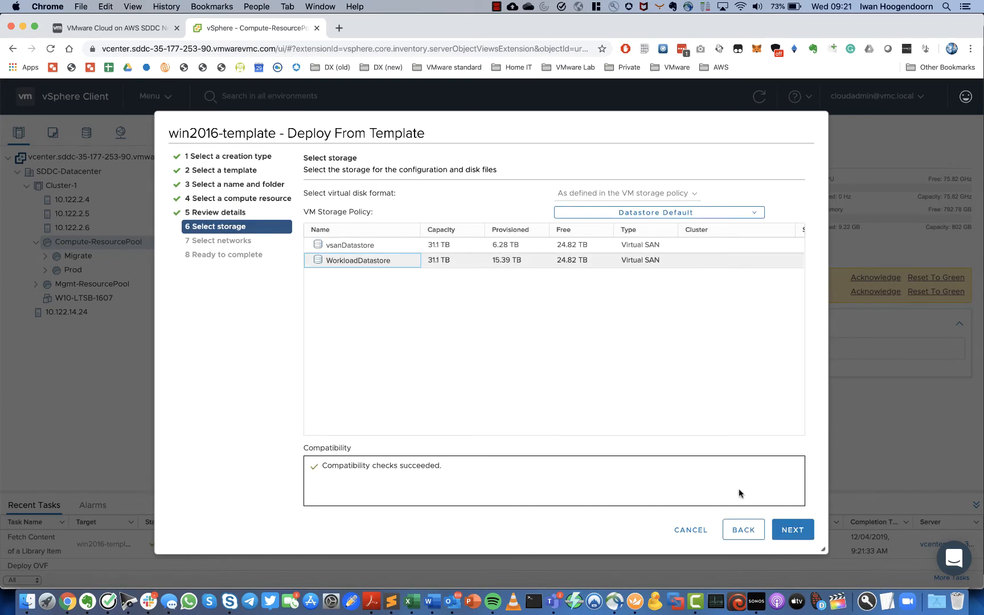
click(793, 530)
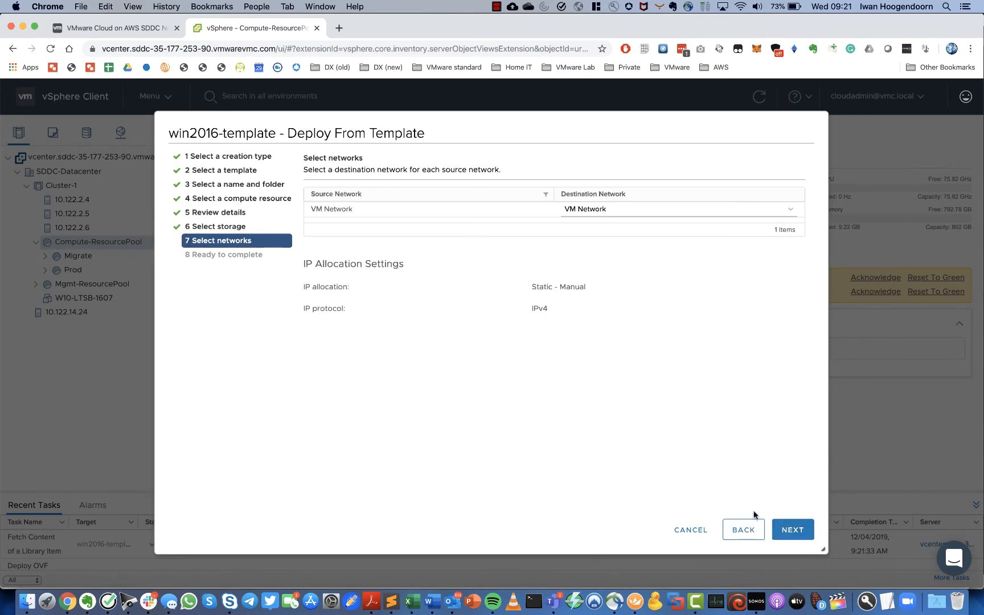
click(792, 210)
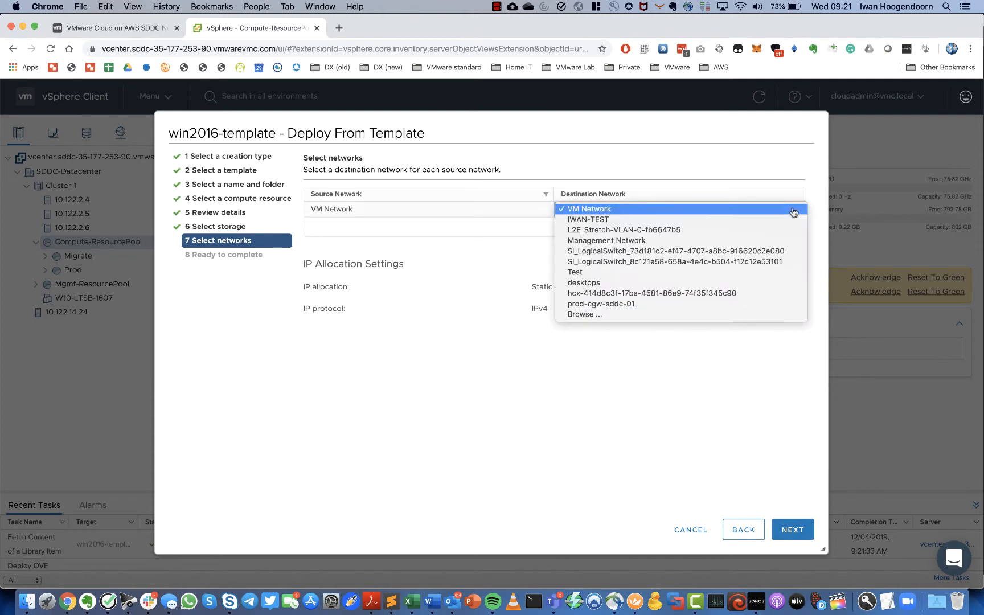
click(604, 220)
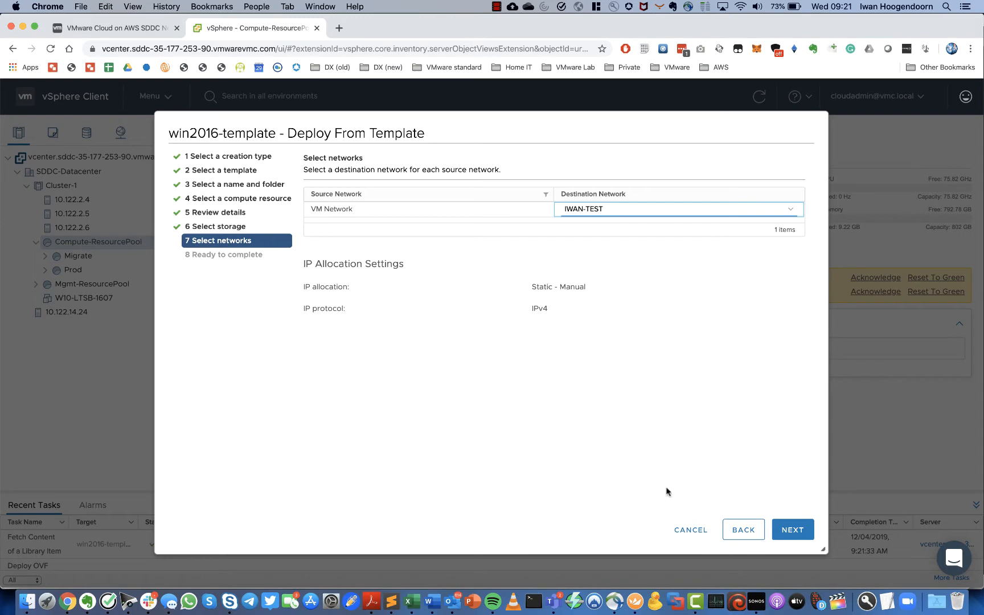
click(798, 532)
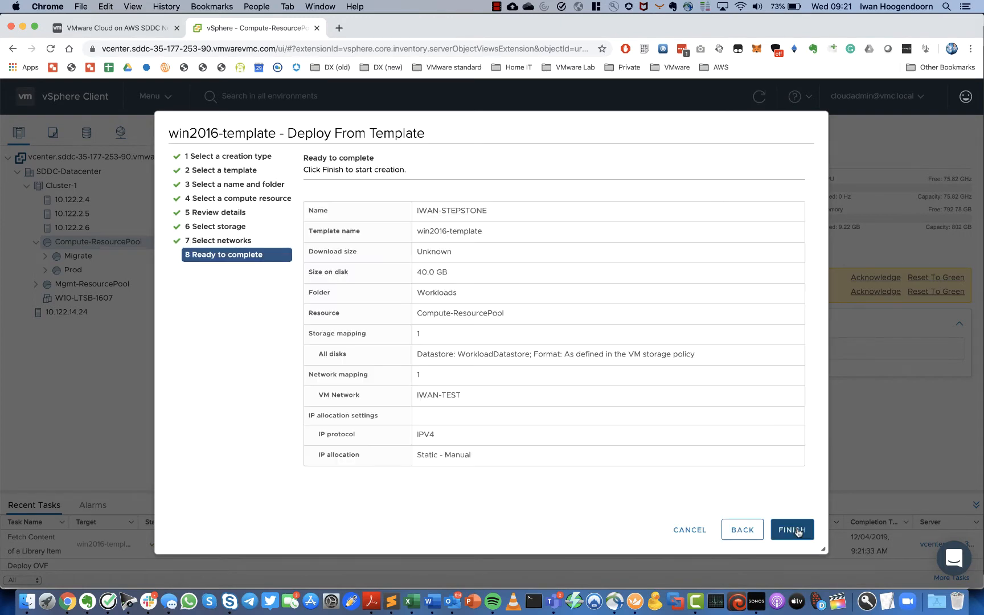
click(799, 532)
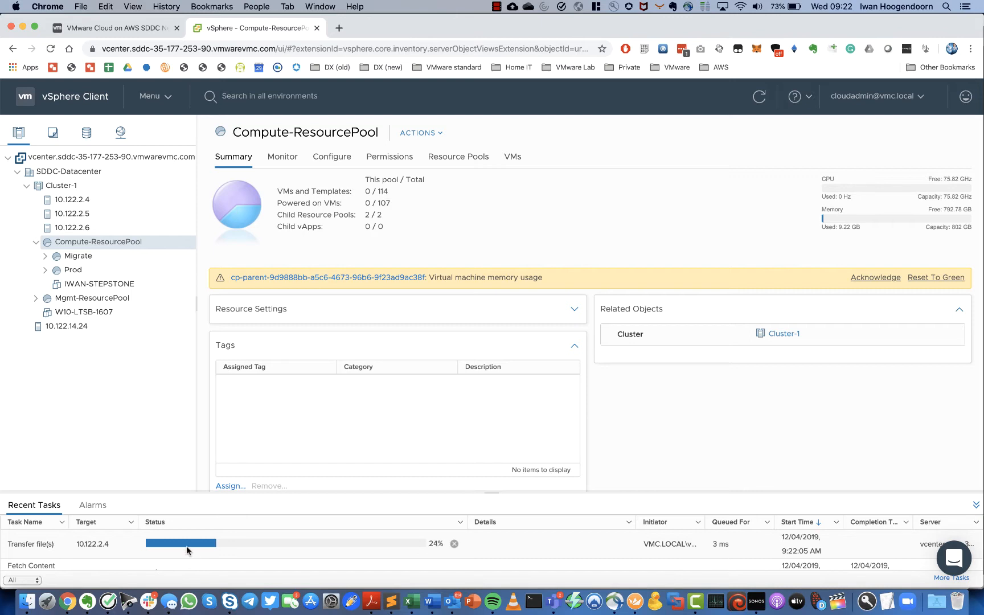
- Follow the IWAN-STEPSTONE Deploy OVF task in Recent Tasks until the VM appears
scroll(186, 546, down, 2)
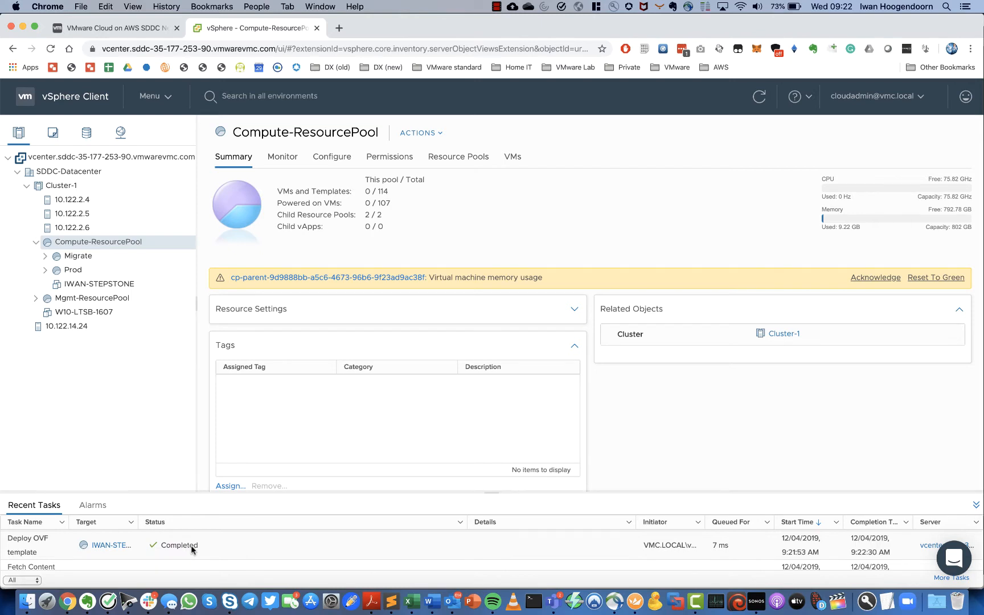
- Power on IWAN-STEPSTONE and launch its web console from the Summary tab
click(99, 284)
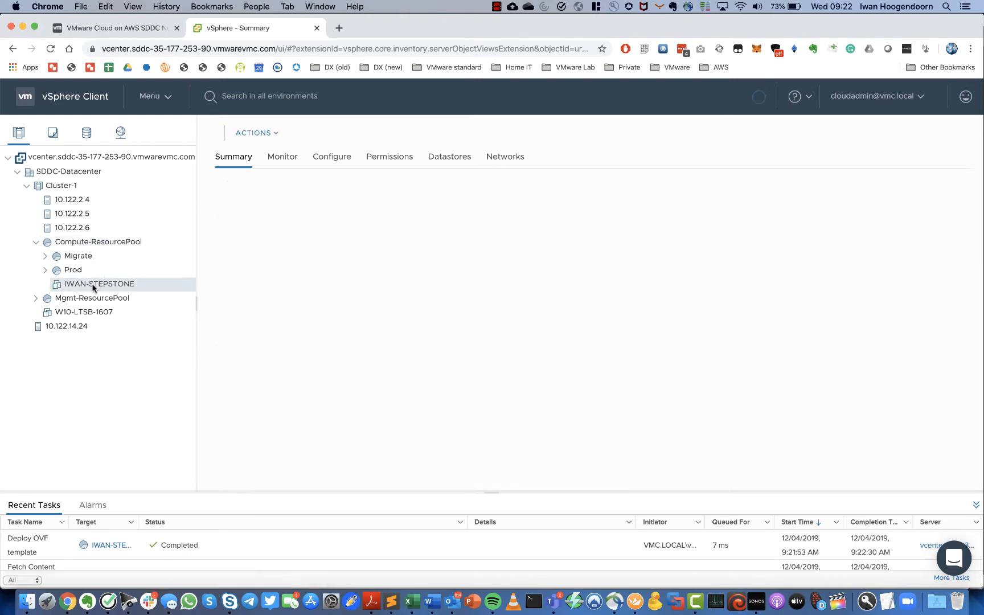
right_click(101, 288)
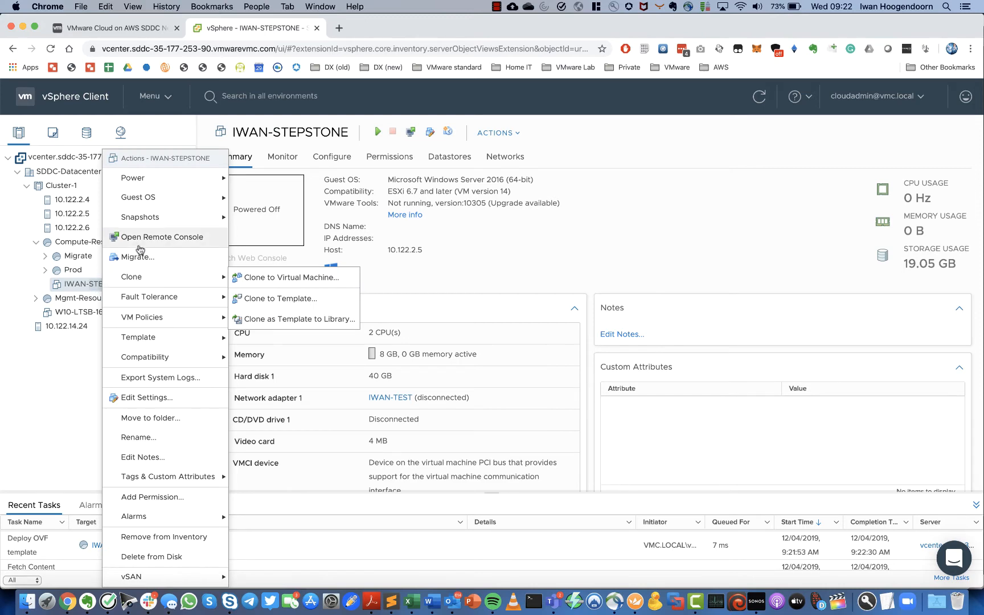
mouse_move(137, 178)
click(260, 179)
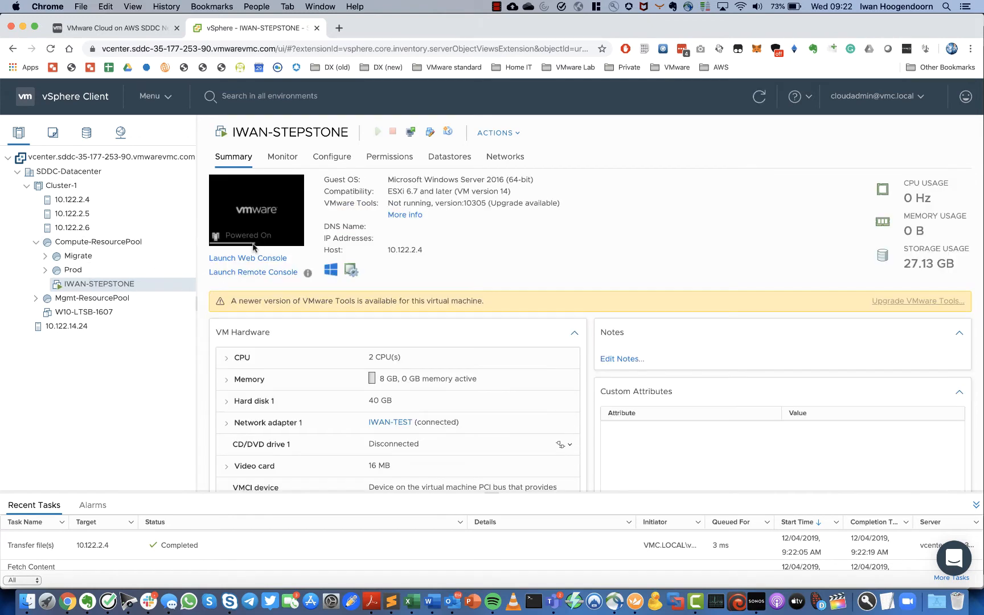
click(251, 260)
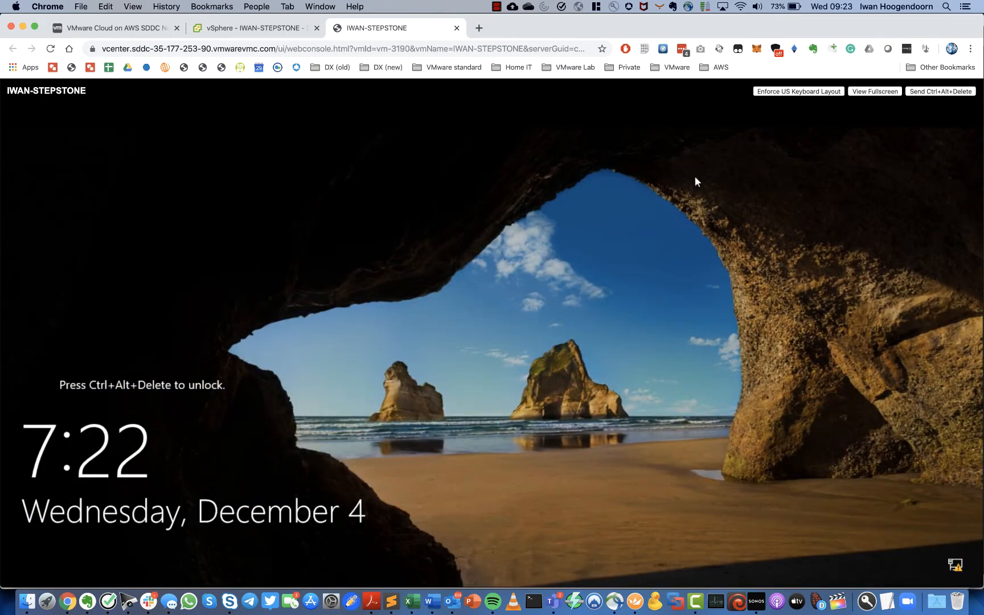
- Sign in to Windows as Administrator with the account password and open the tray network status menu
click(929, 92)
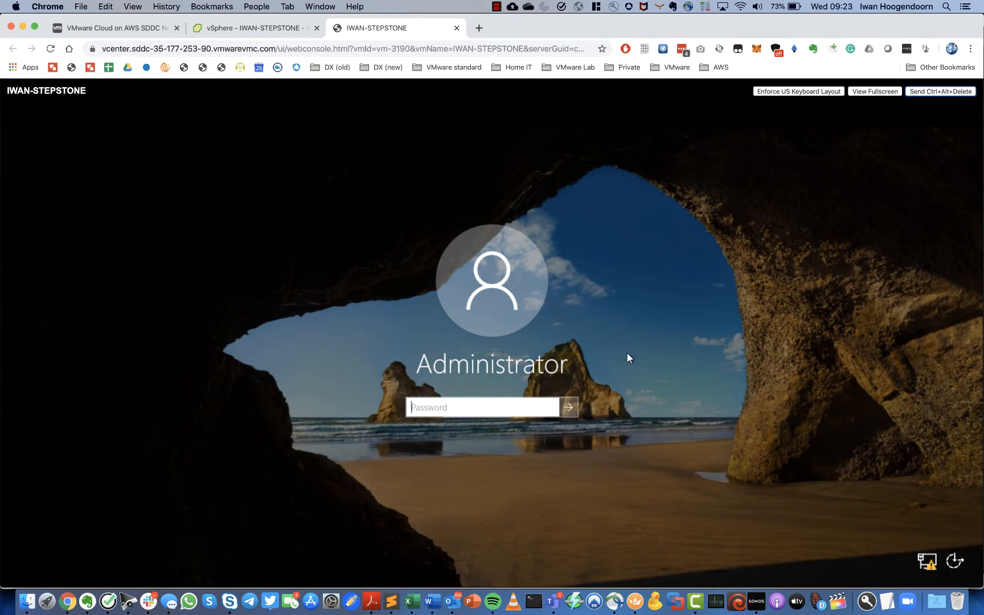
click(501, 402)
text(•••)
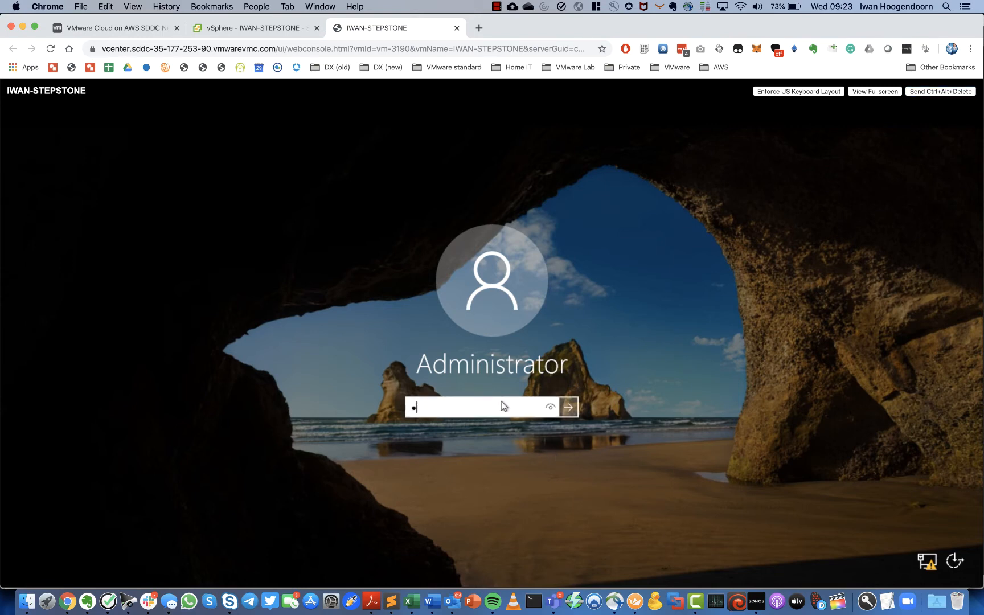
key(BackSpace)
key(BackSpace)
key(BackSpace)
text(•••••••)
key(Return)
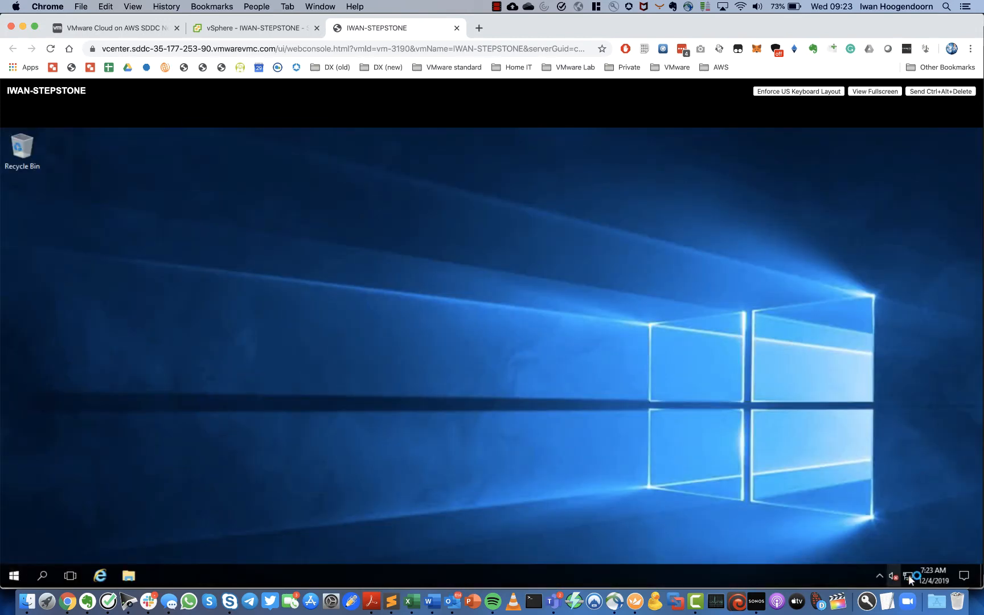
right_click(909, 577)
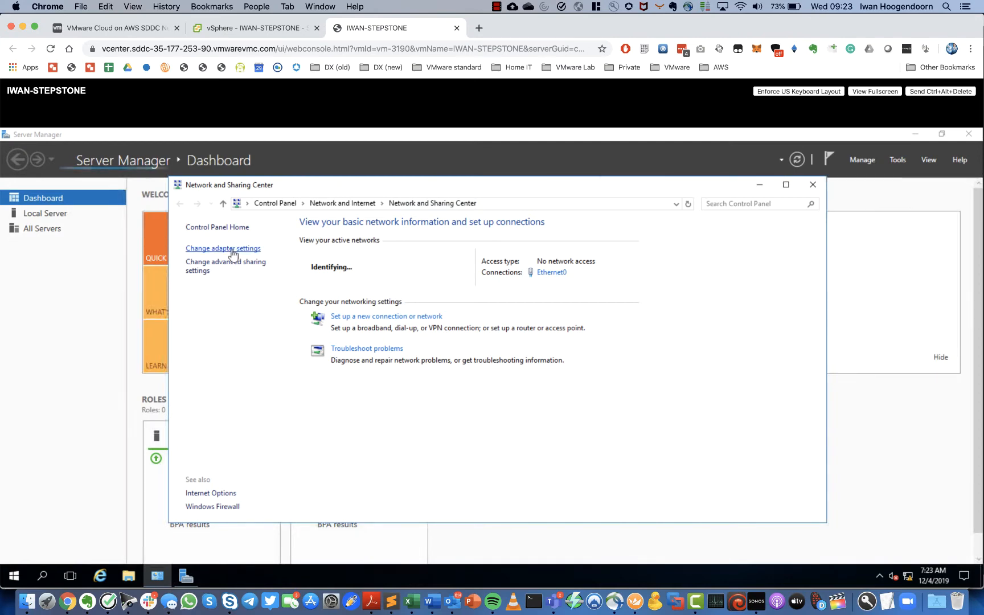
- Open the IPv4 properties of the Ethernet0 network adapter
click(230, 249)
click(216, 272)
right_click(216, 272)
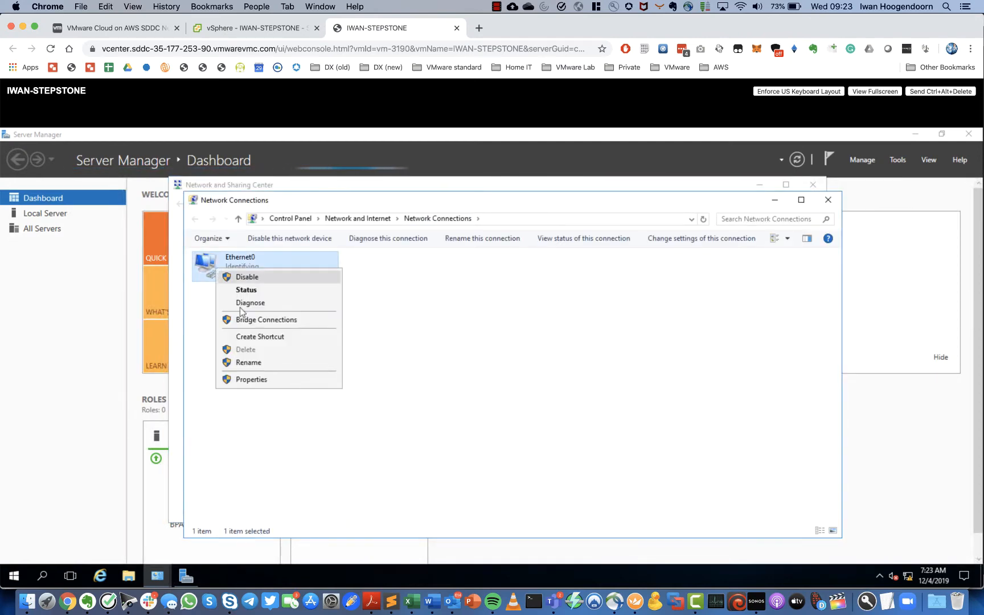
click(250, 379)
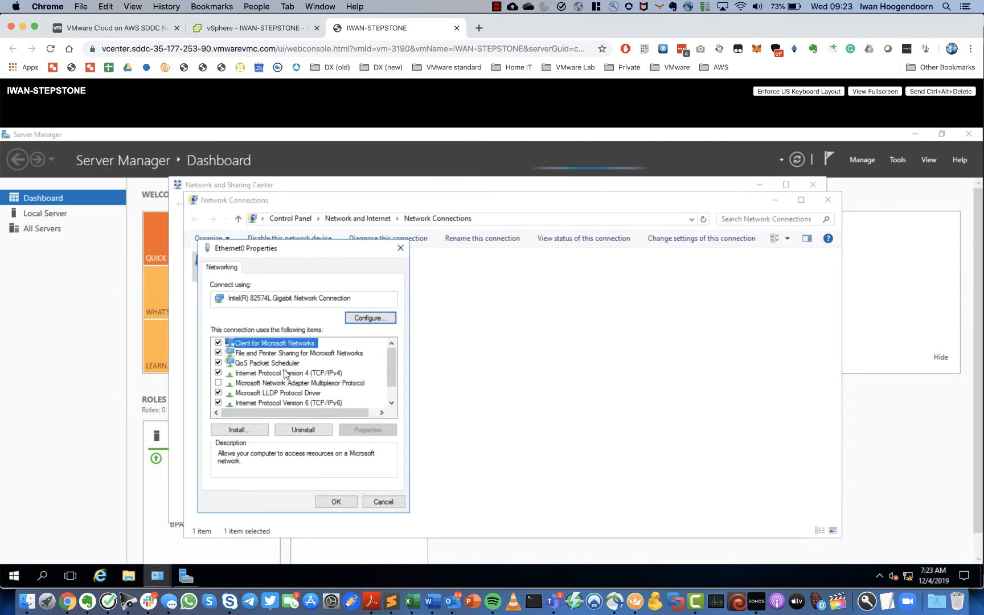
click(290, 374)
click(377, 432)
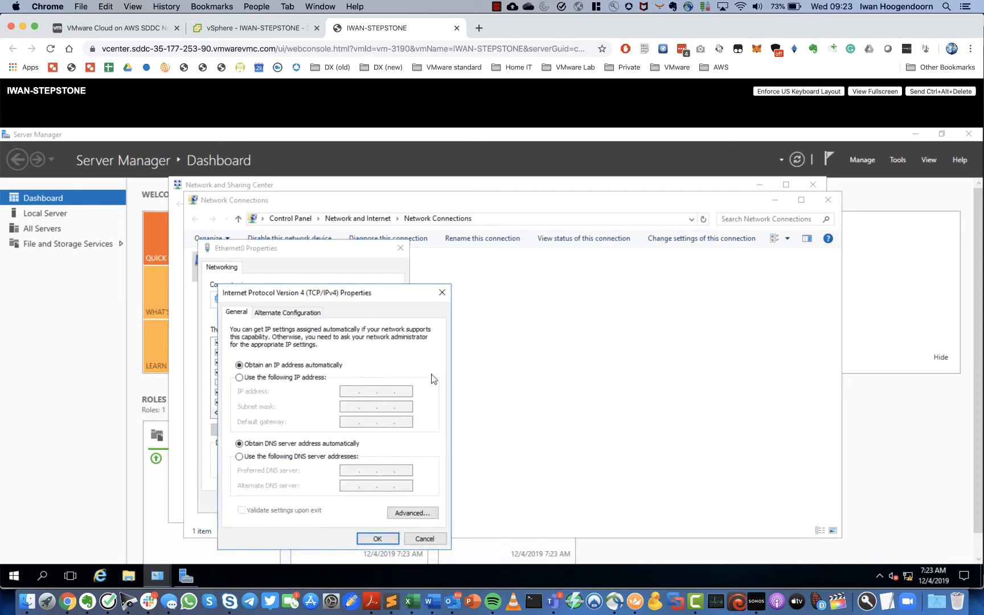
- Set static IP 10.10.10.100, mask 255.255.255.0, gateway 10.10.10.1 and DNS 8.8.8.8
click(280, 376)
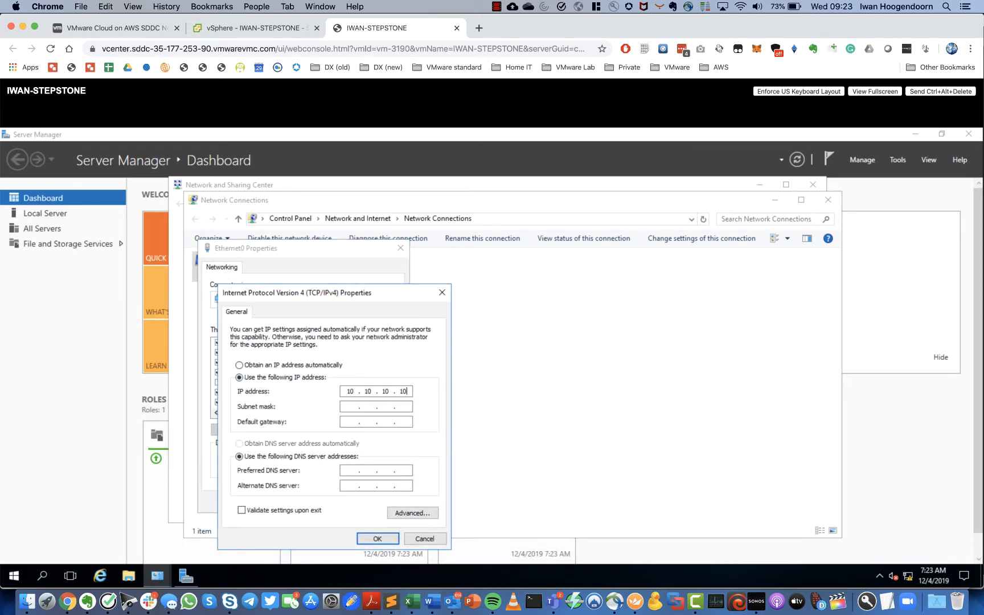
key(Tab)
text(255 . 255 . 255 . 0)
click(348, 421)
text(10 . 10 . 10 . 1)
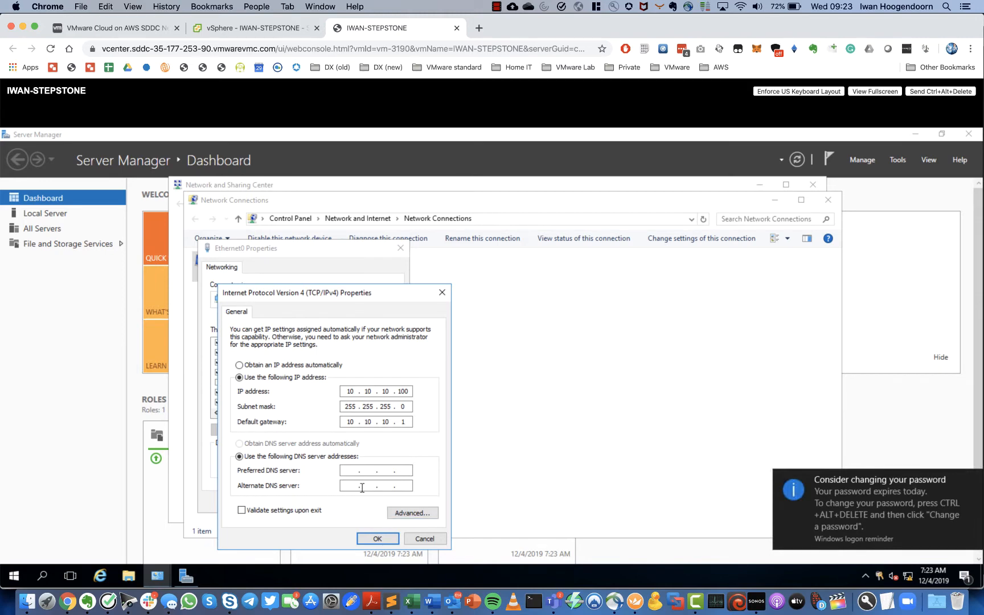
click(349, 469)
click(374, 538)
click(345, 502)
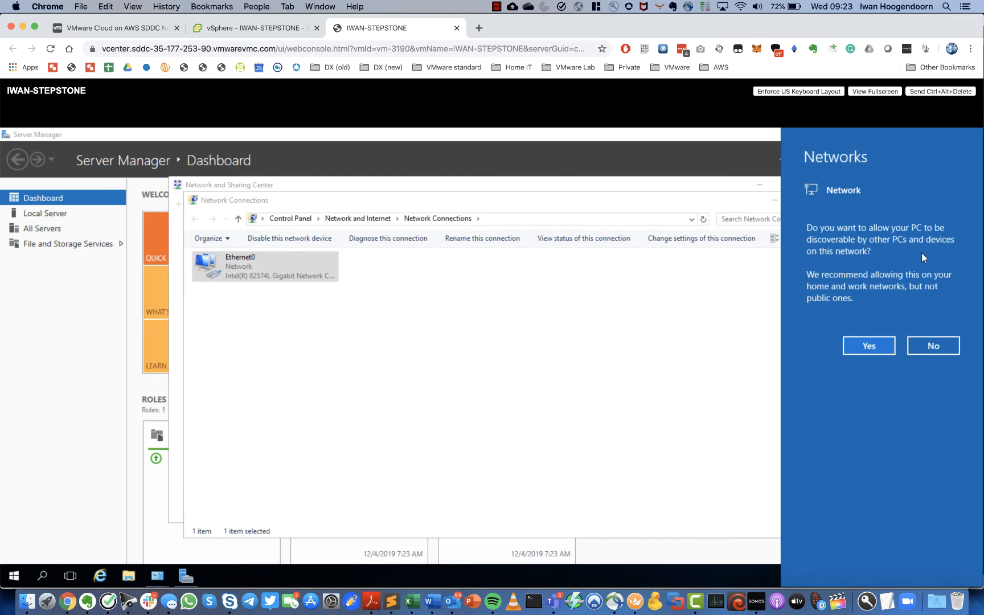
- Decline network discovery and go to Windows Firewall via Network and Sharing Center
click(933, 345)
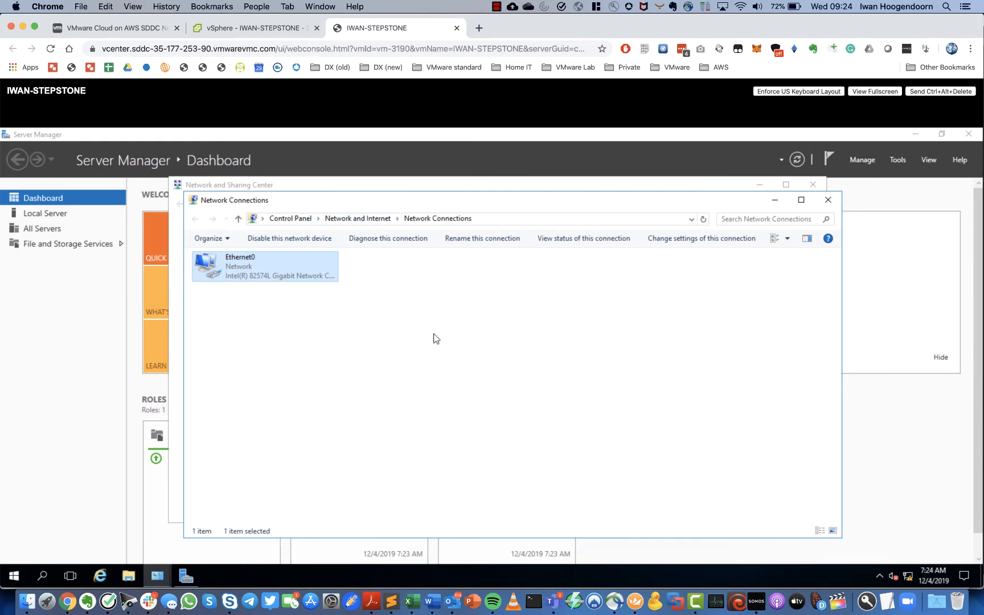
right_click(909, 578)
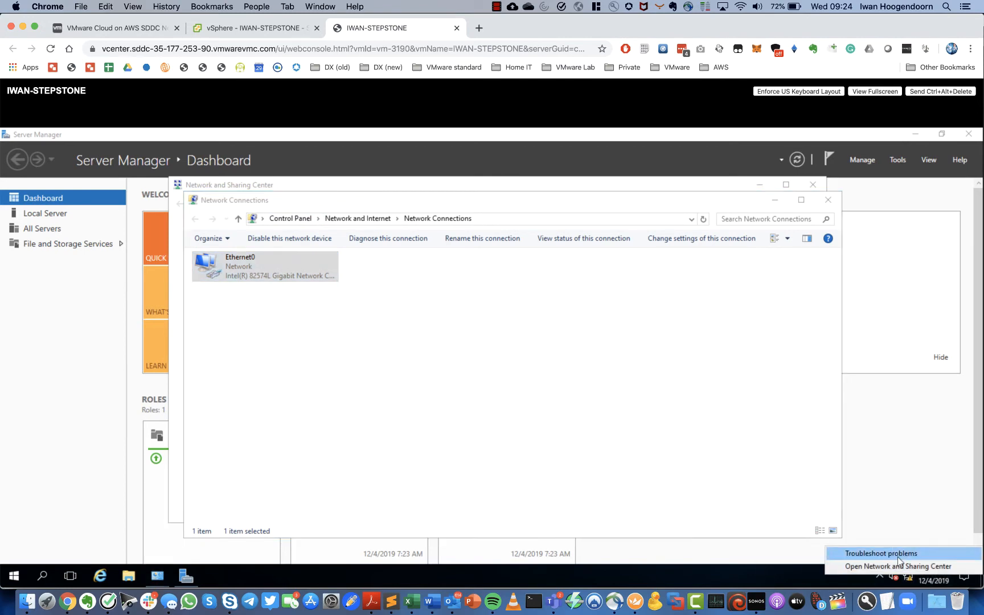
click(900, 566)
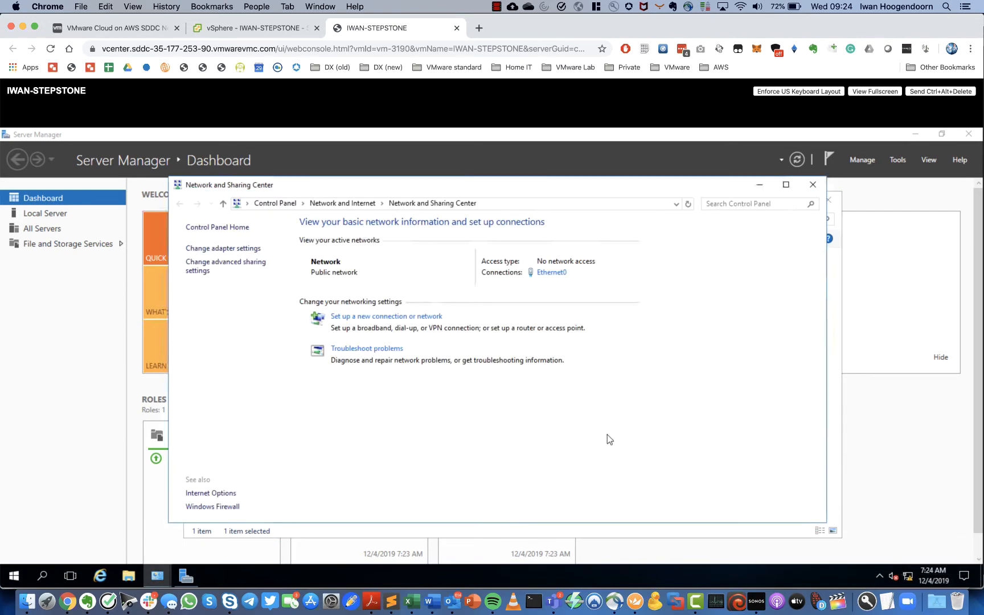
click(210, 493)
click(214, 508)
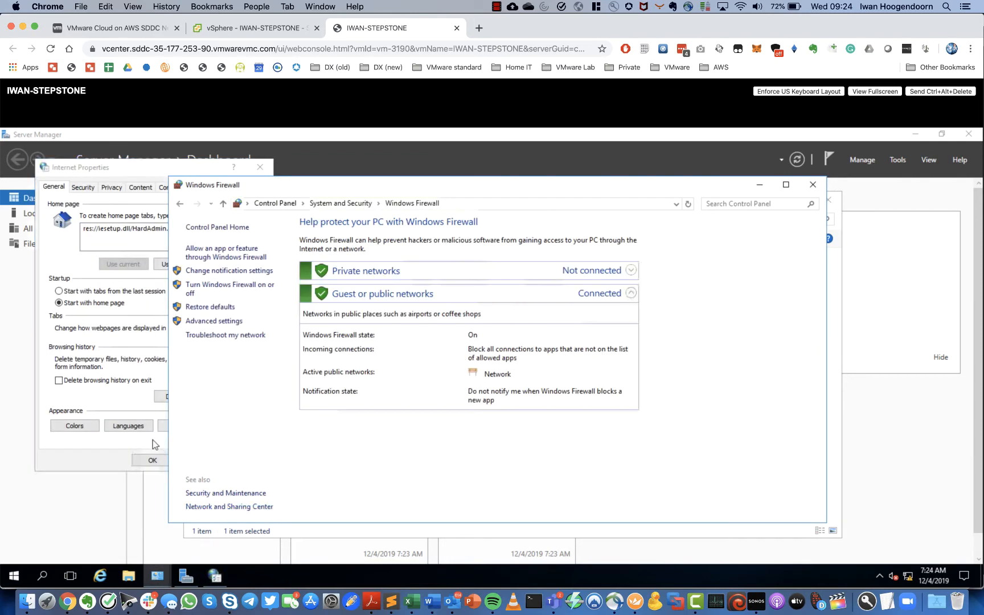
click(129, 459)
click(200, 460)
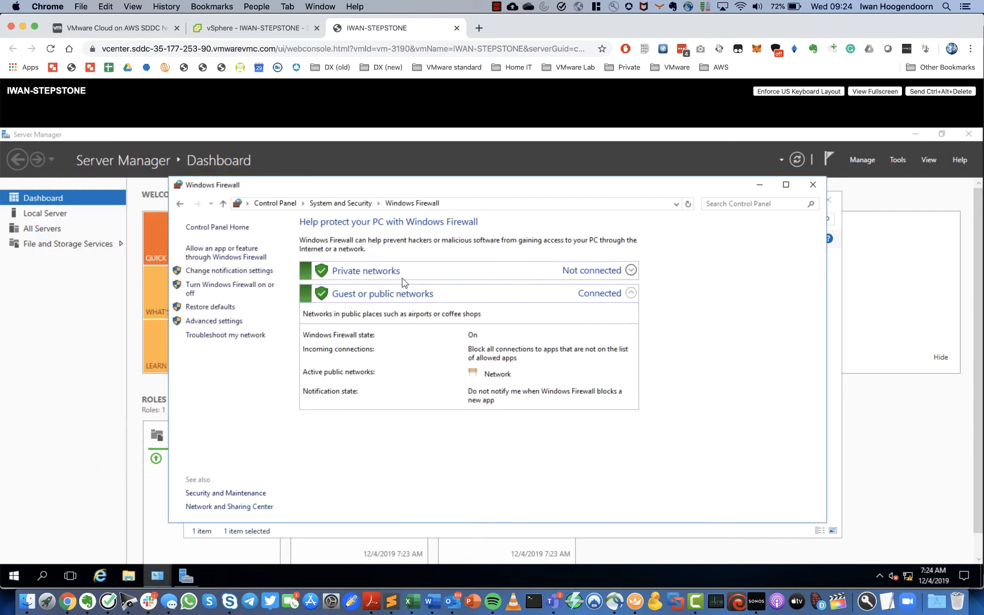
- Turn Windows Firewall off for both private and public networks
click(221, 286)
click(363, 312)
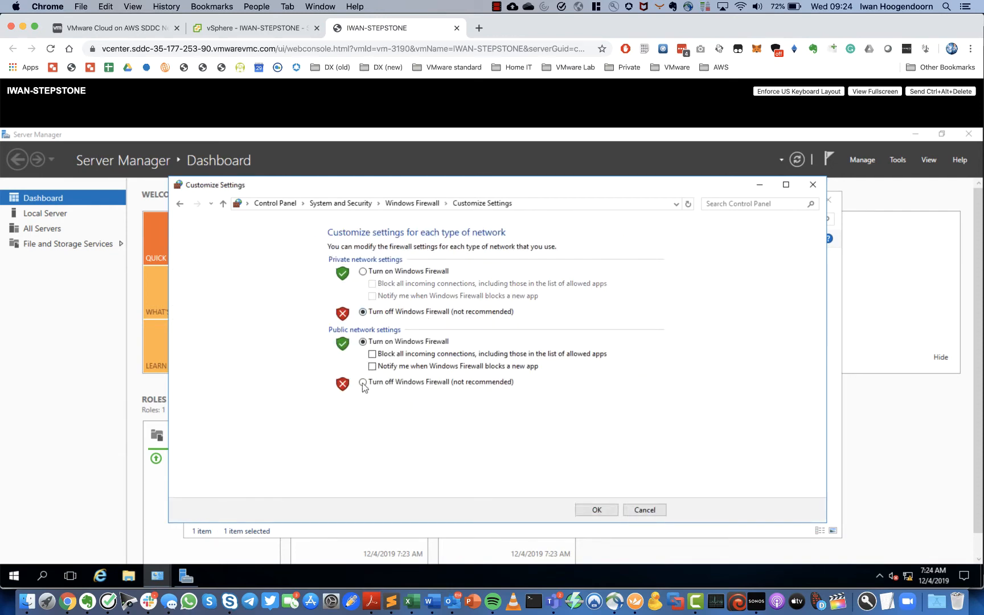
click(363, 382)
click(596, 510)
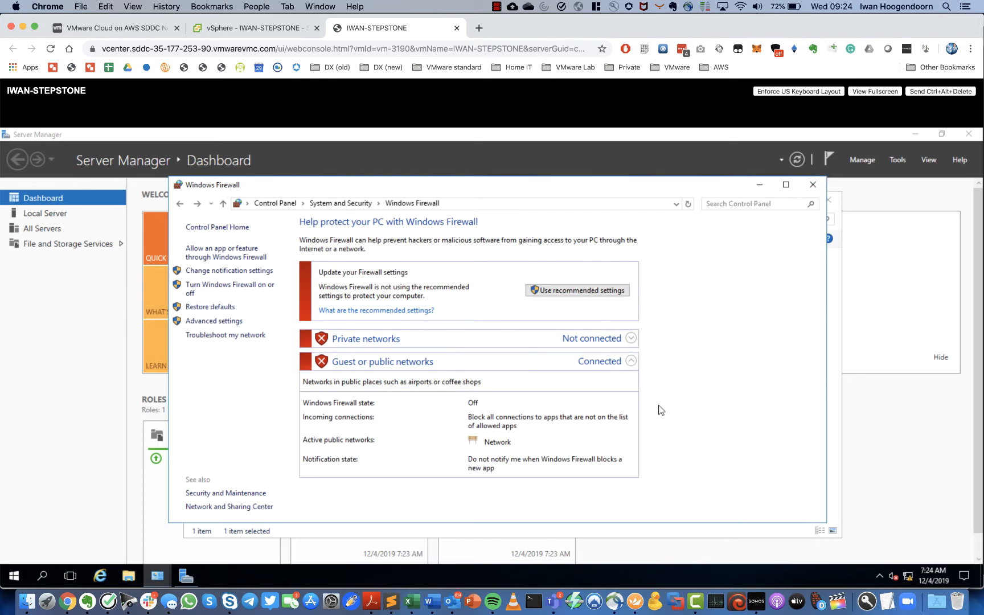
click(814, 184)
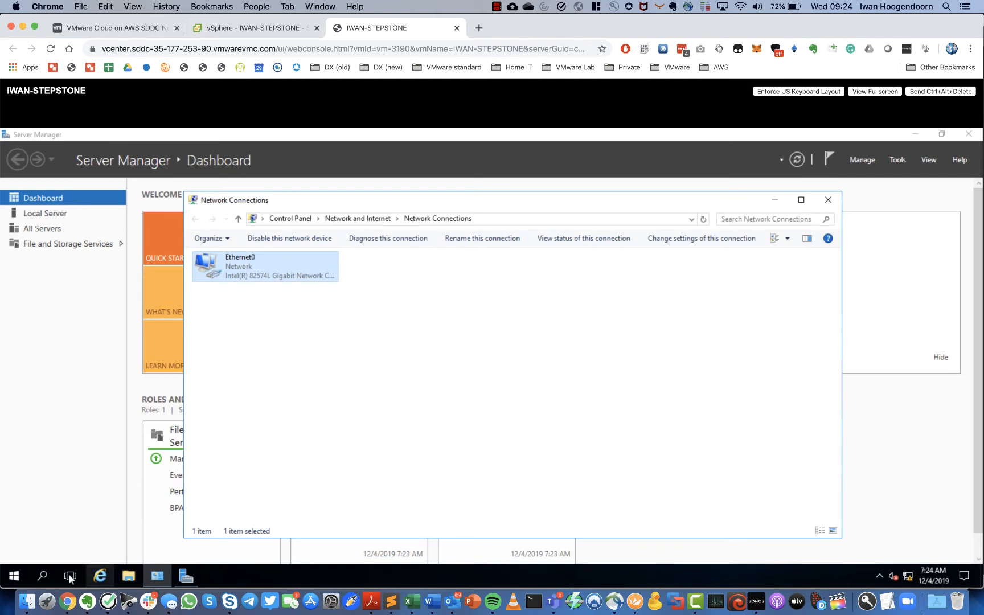
- Open Command Prompt and ping the 10.10.10.1 gateway, which replies
click(12, 576)
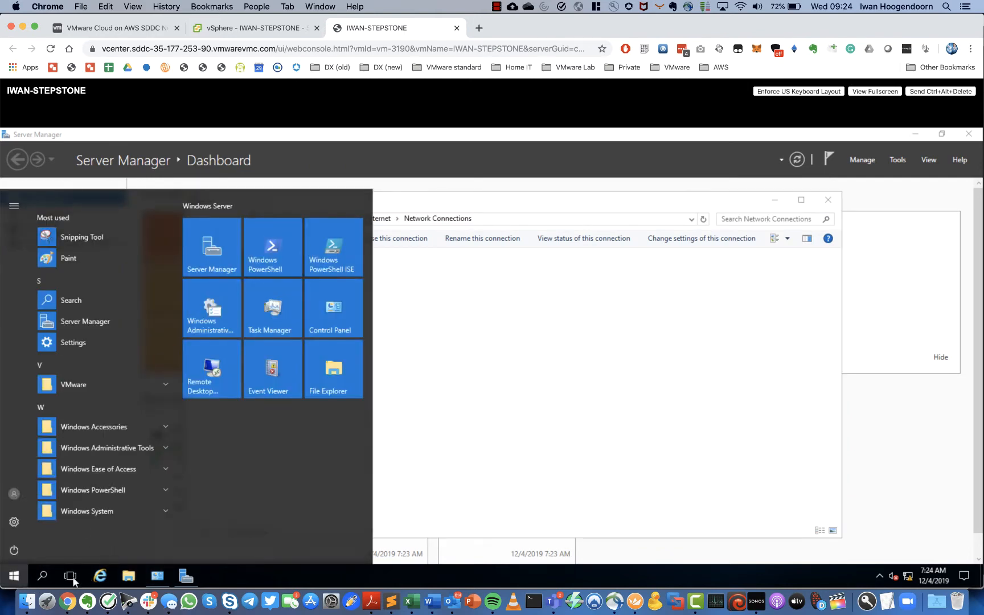
click(42, 576)
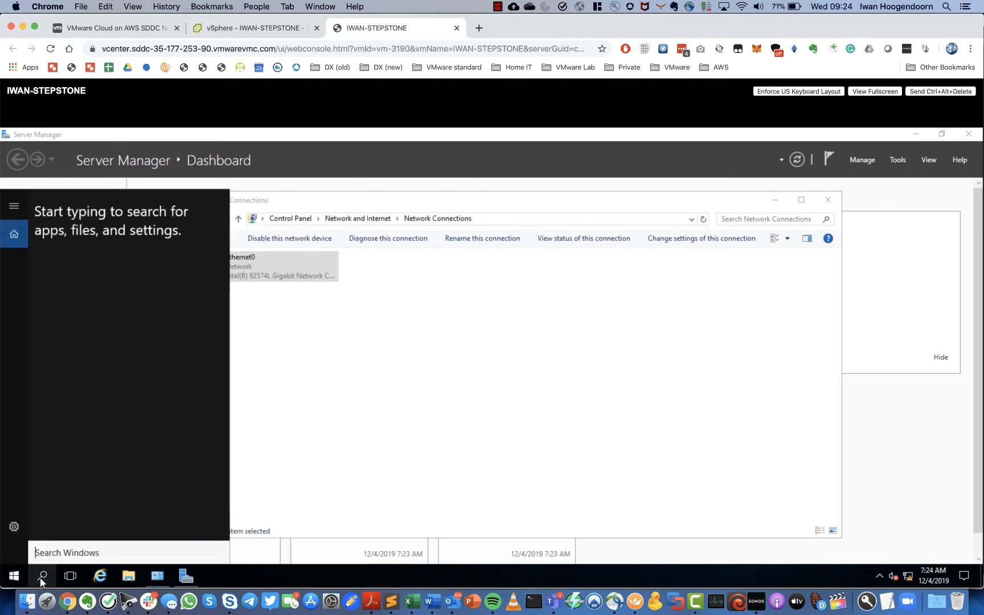
text(command)
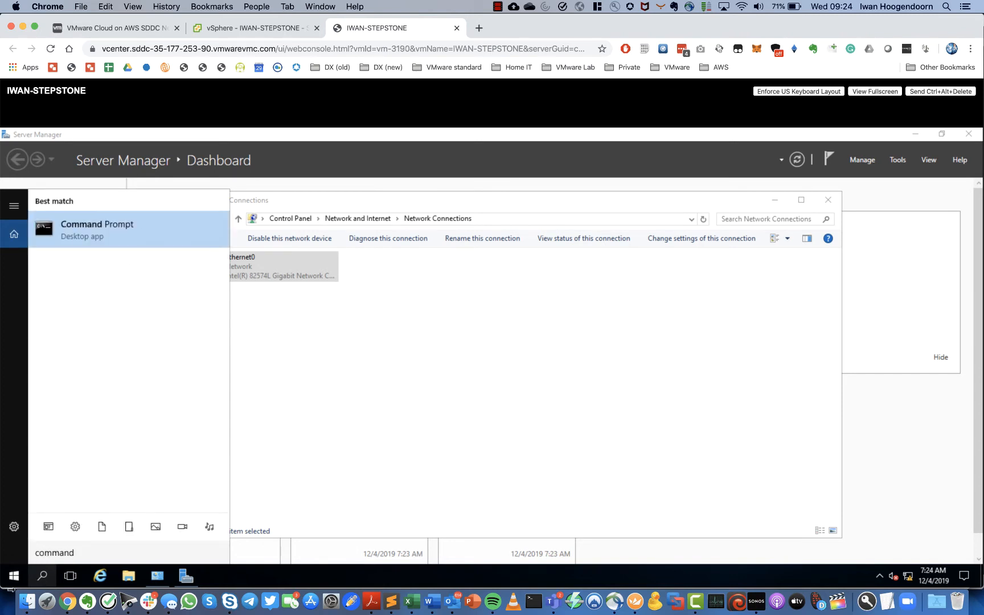
click(122, 226)
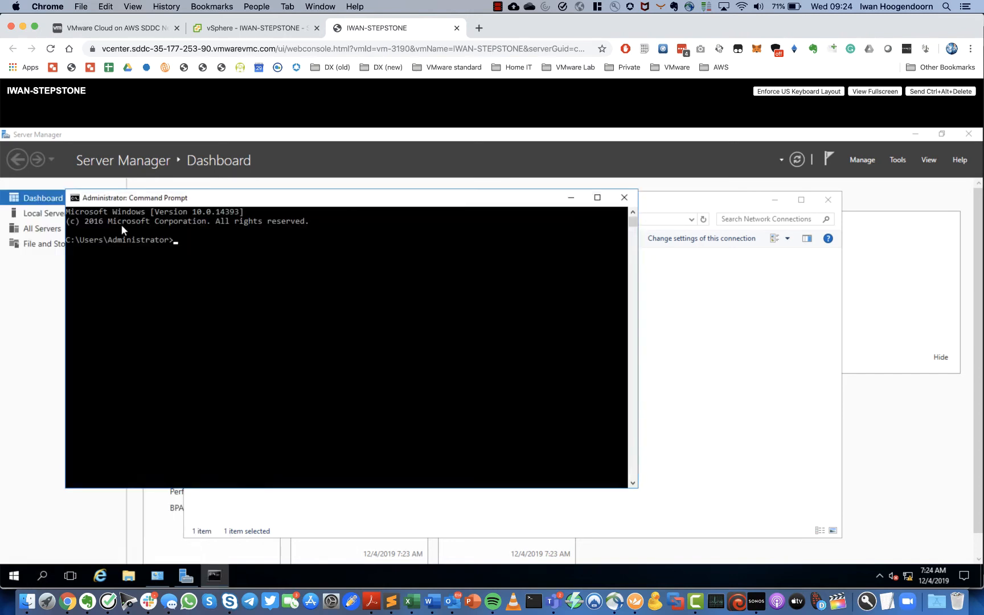
click(336, 313)
text(ping 10.10.10.1)
key(Return)
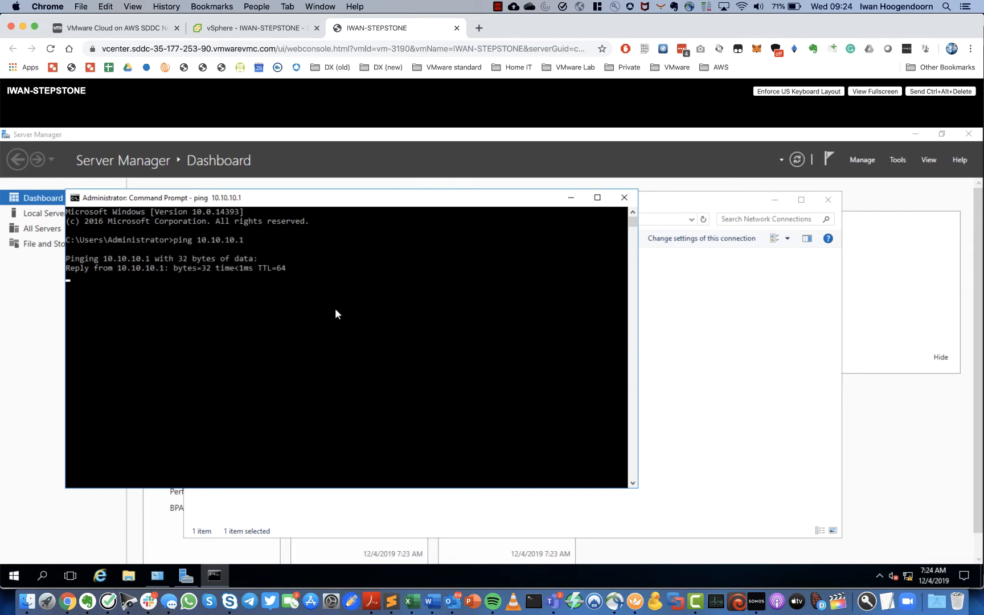
key(ctrl+c)
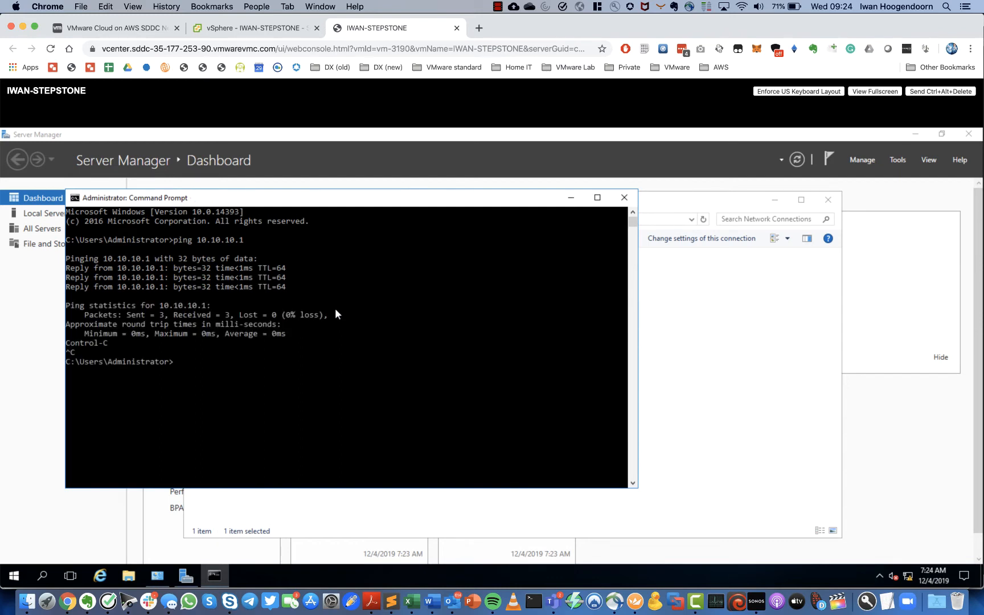
- Ping 8.8.8.8, which times out, then minimize the Command Prompt
key(Up)
key(BackSpace)
key(BackSpace)
key(BackSpace)
key(BackSpace)
key(BackSpace)
key(BackSpace)
key(BackSpace)
key(BackSpace)
key(BackSpace)
key(BackSpace)
text(8.8.8.8)
key(Return)
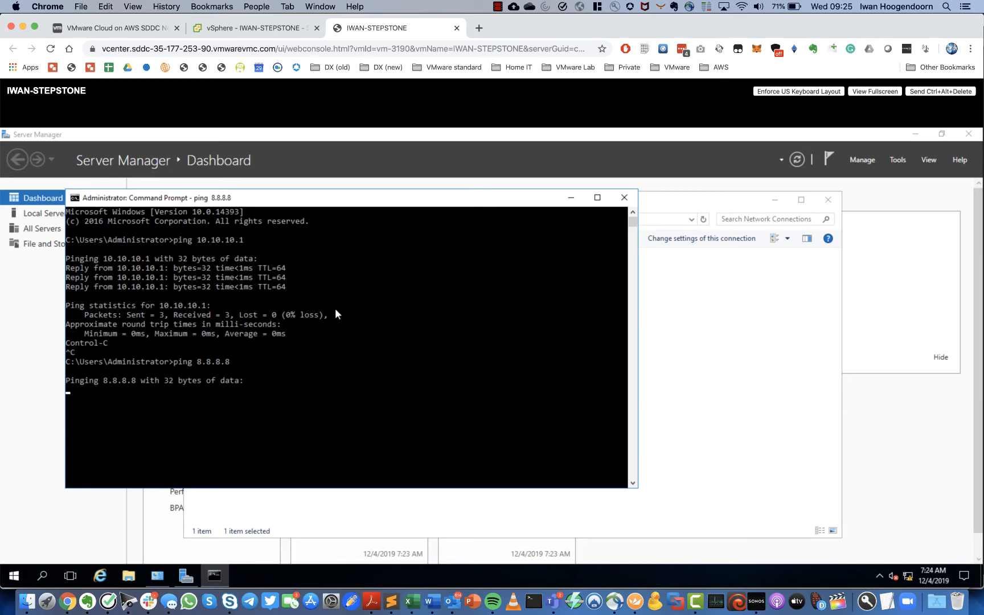
key(ctrl+c)
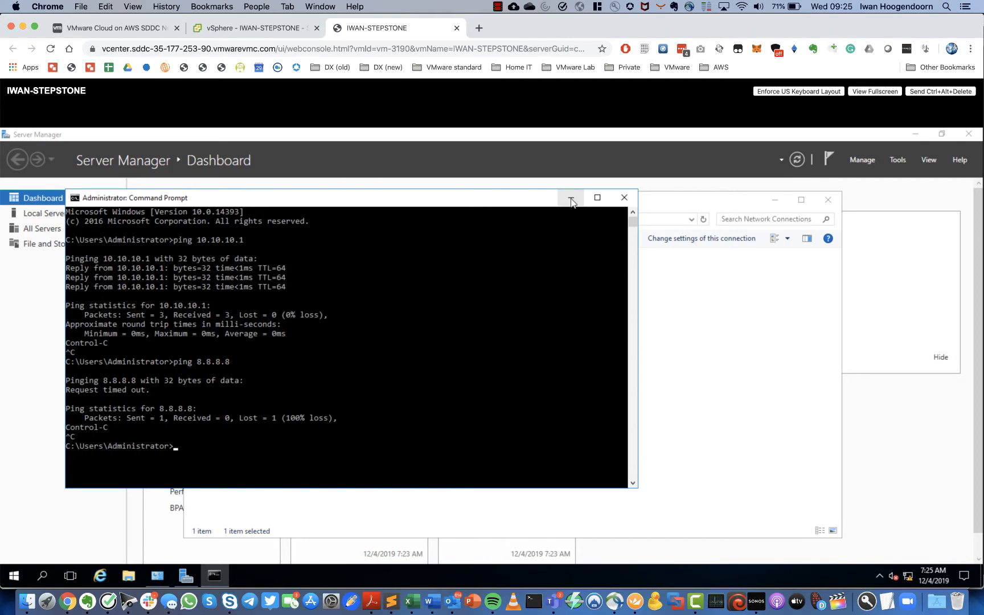
click(571, 199)
- Copy the RDP NAT rule's public IP 35.177.199.194 from the NAT page
click(134, 29)
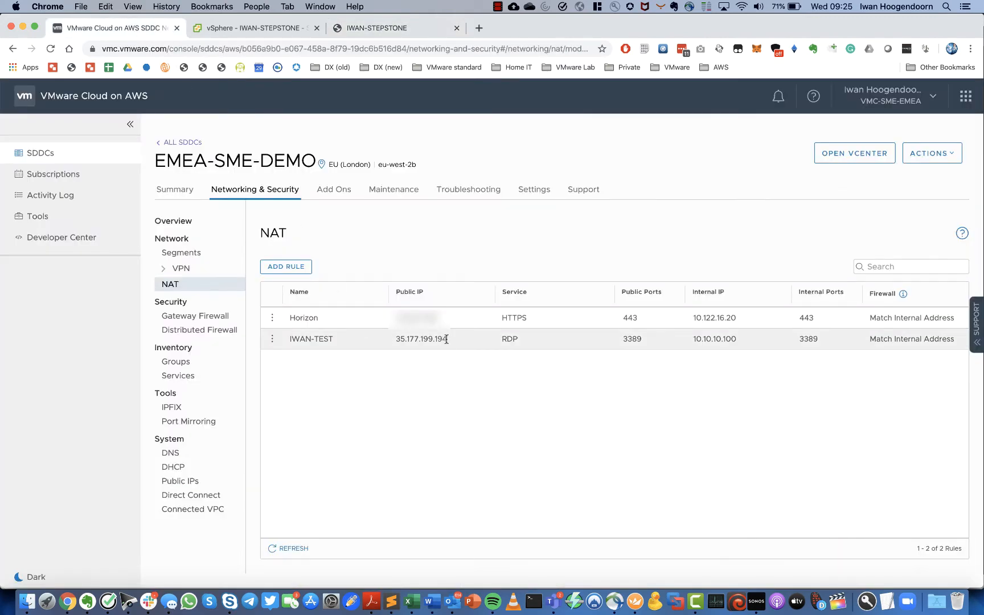
drag(447, 340, 398, 342)
right_click(423, 340)
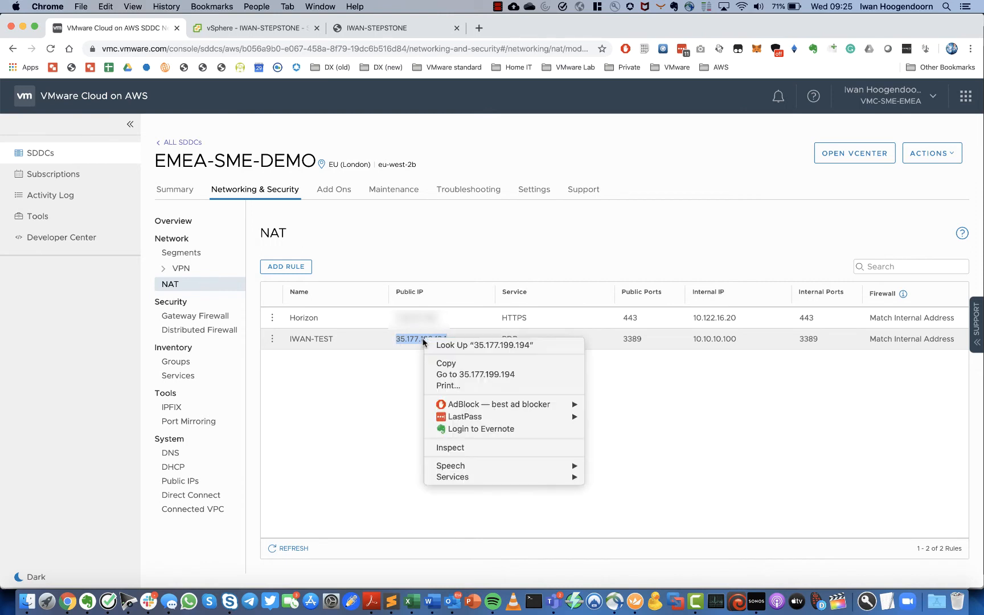
click(450, 364)
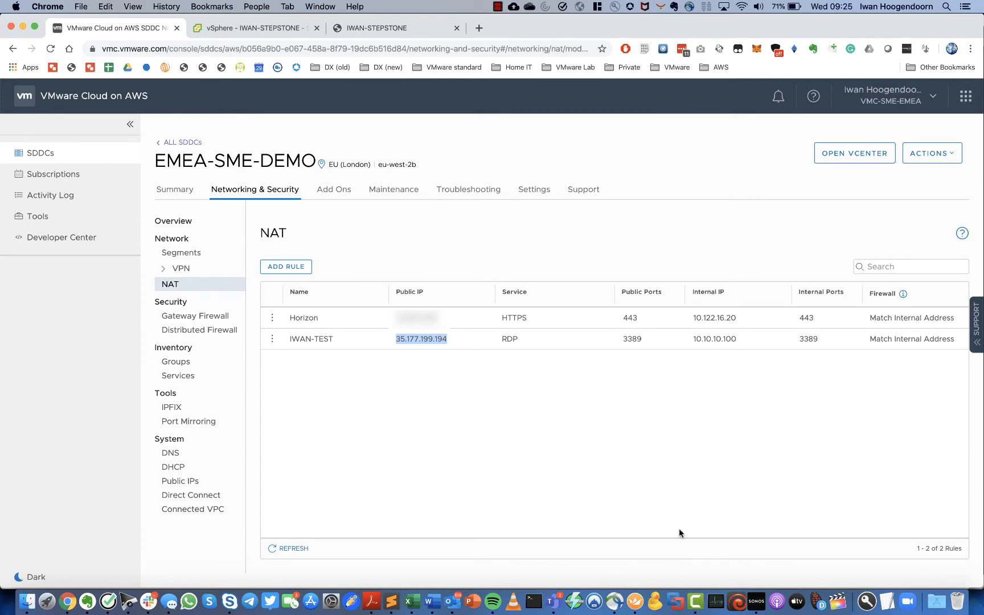
- Add a folder named STEPSTONE-TEST to the top Royal TSX document
click(637, 606)
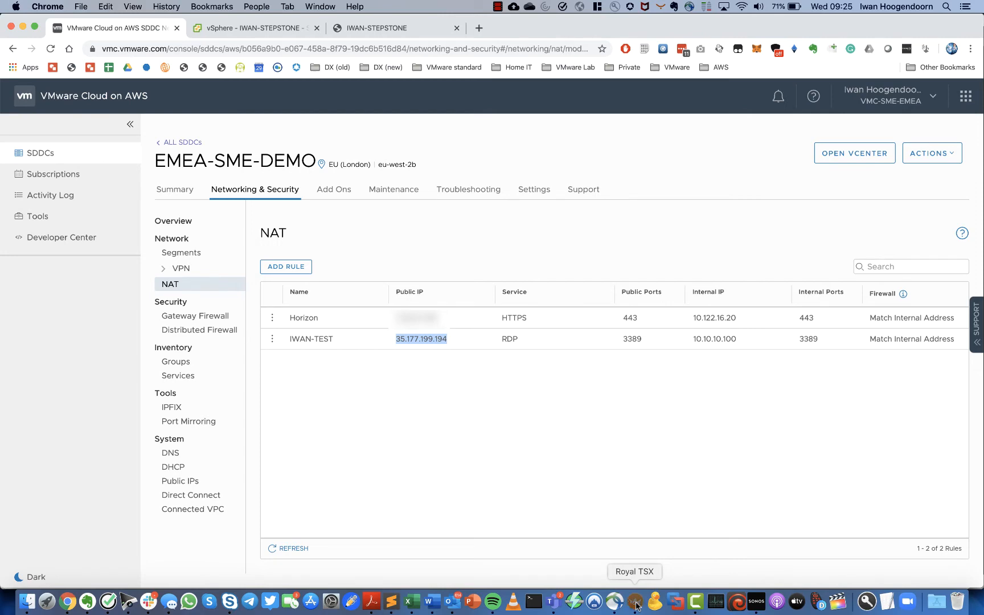
scroll(69, 405, up, 5)
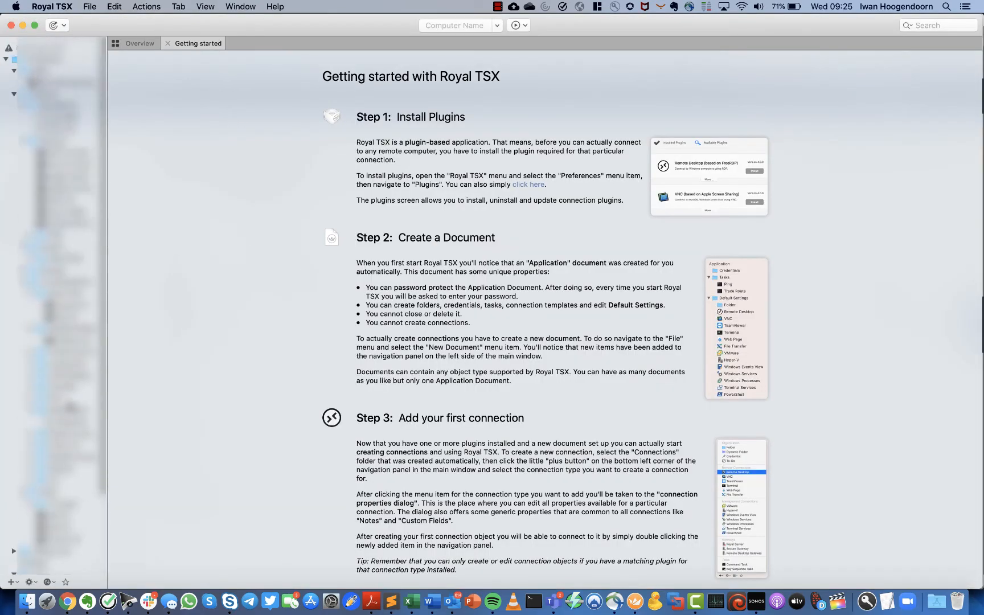
click(6, 56)
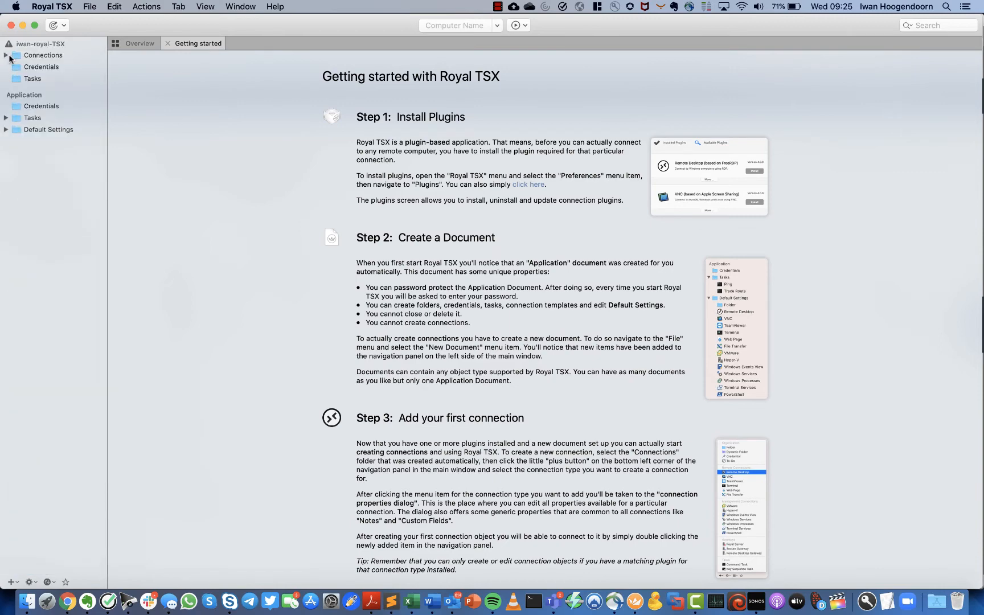
click(30, 48)
right_click(31, 45)
mouse_move(47, 54)
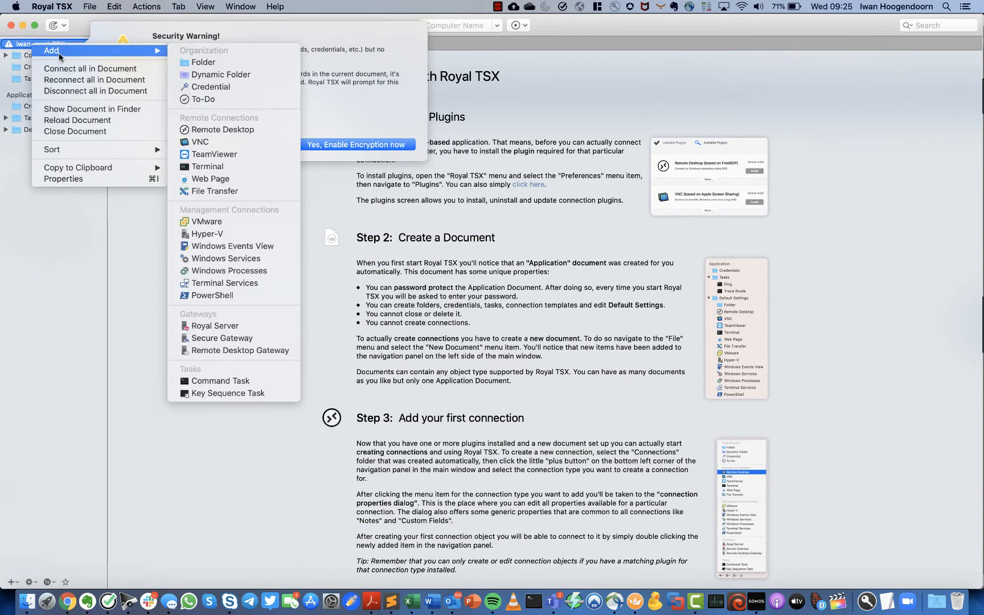
click(189, 58)
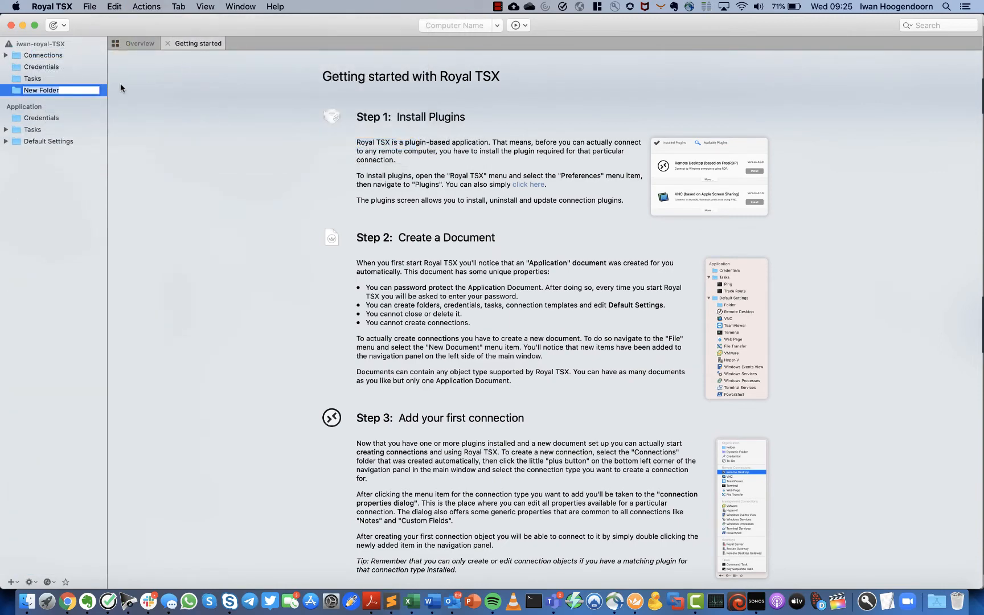
text(V)
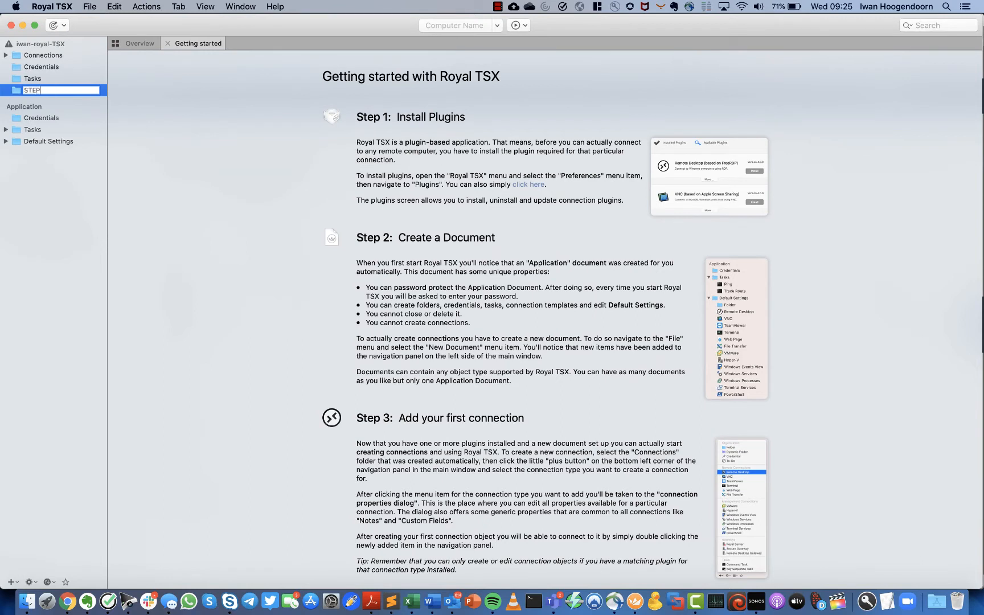
text(TEPSTONE-TEST)
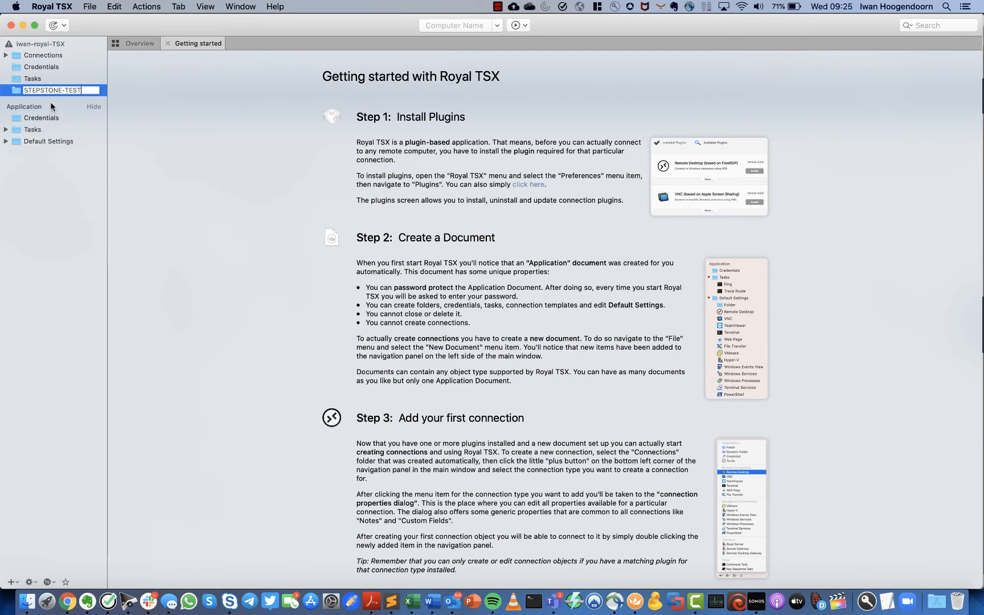
key(Return)
right_click(43, 95)
- Add Remote Desktop connection IWAN-STEPSTONE pointing to 35.177.199.194 in STEPSTONE-TEST
mouse_move(66, 103)
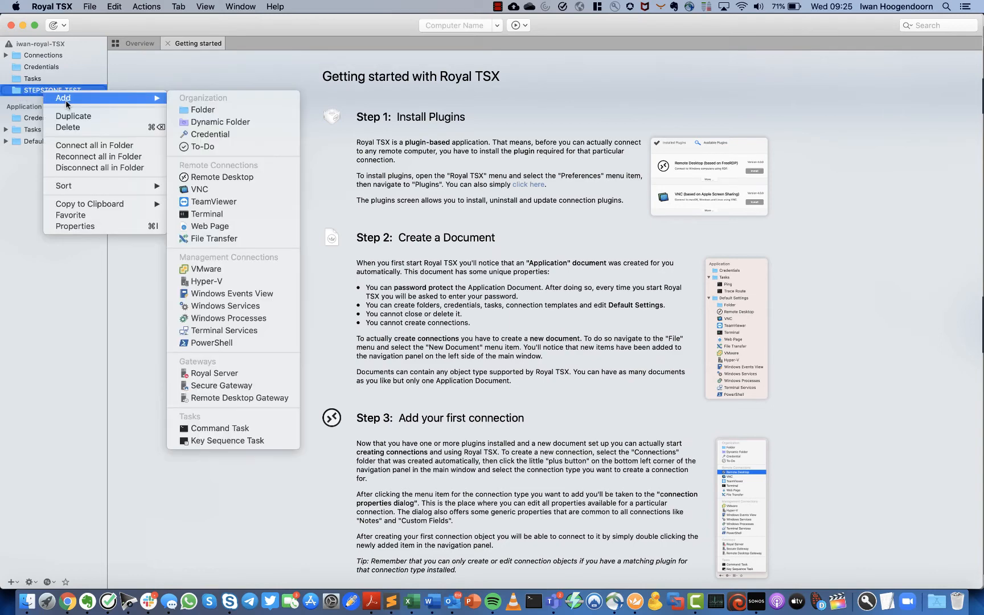
click(249, 178)
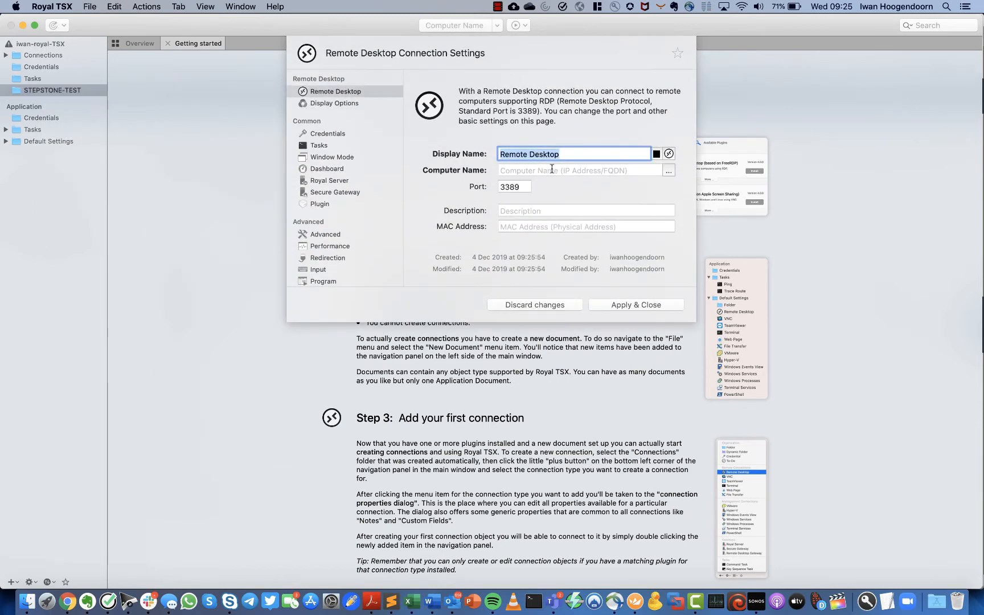
text(IW)
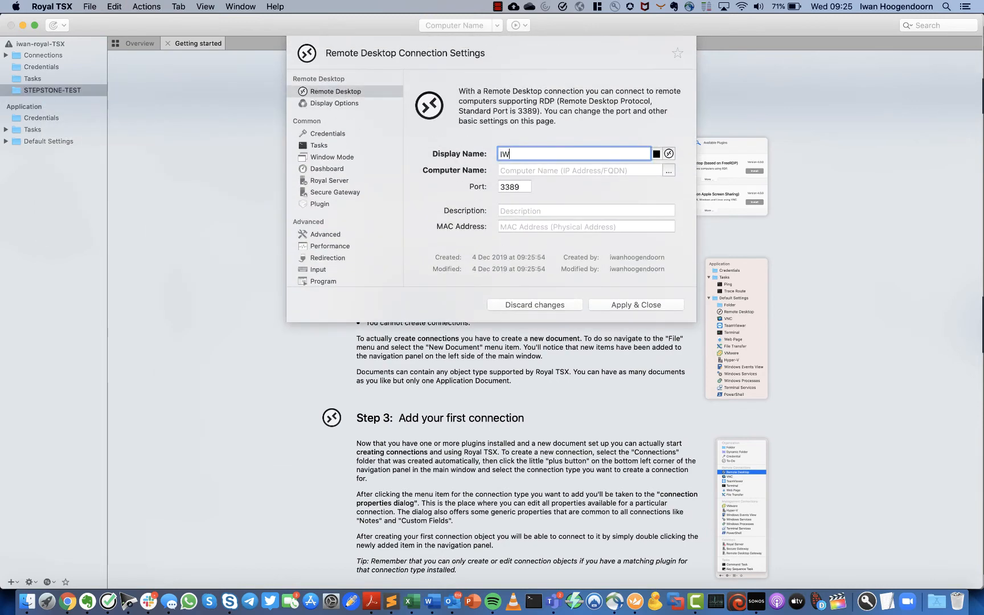
text(AN-STEPSTONE)
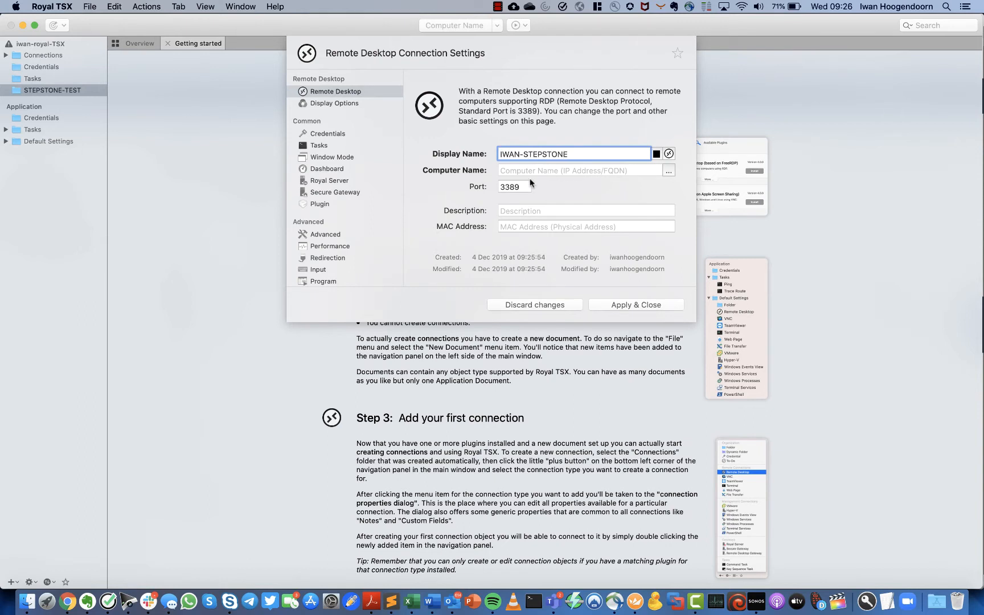
click(528, 173)
text(35.177.199.194)
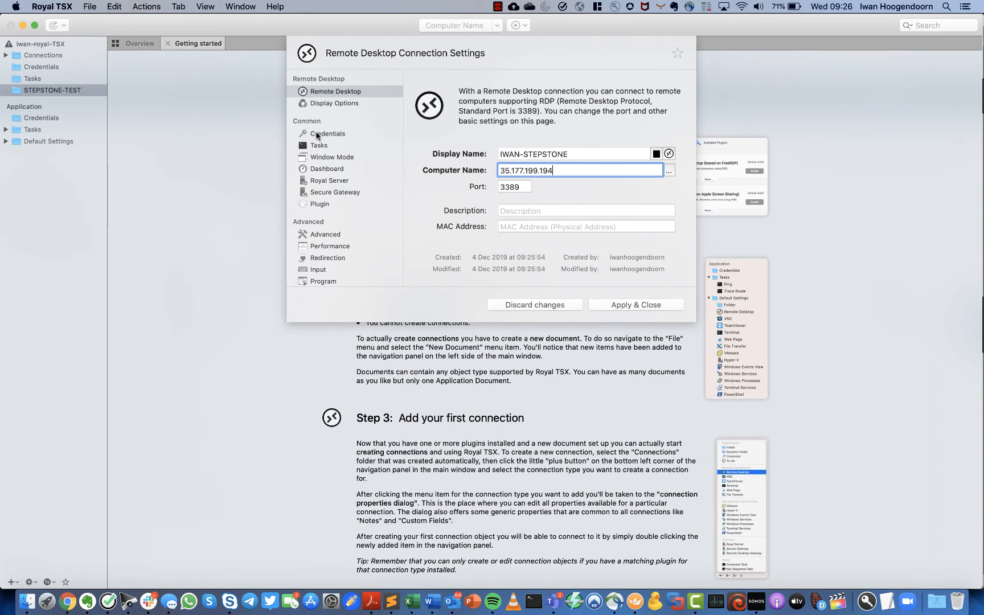
- Save the Administrator username and its password as the connection's credentials
click(319, 134)
click(487, 162)
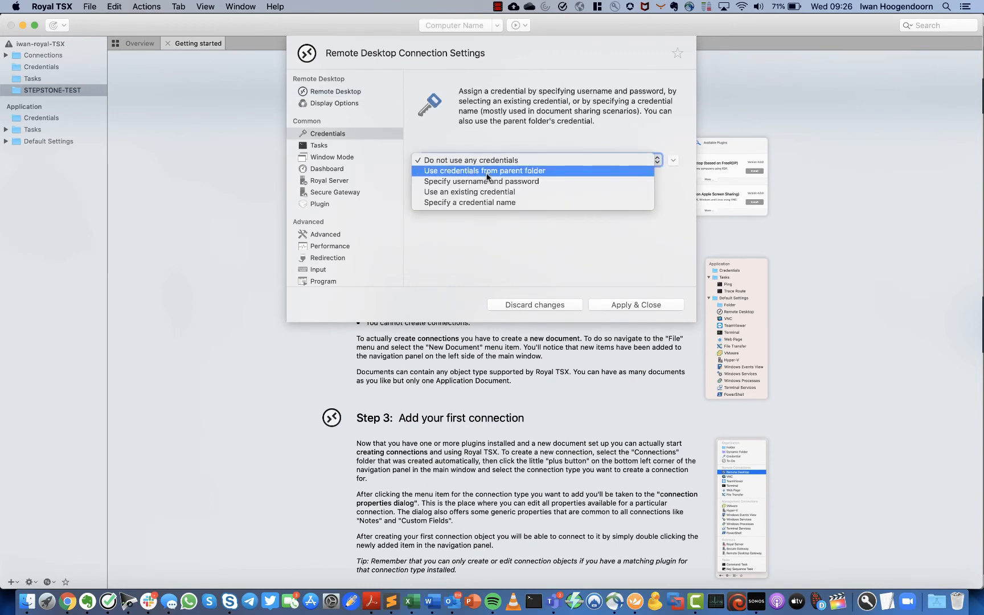
click(485, 182)
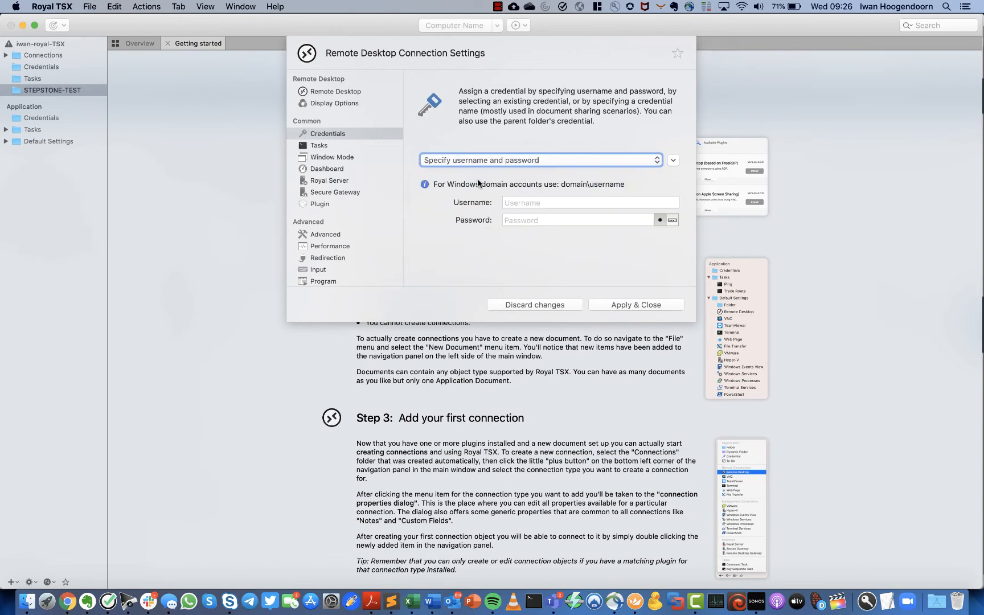
click(512, 204)
text(Administrator)
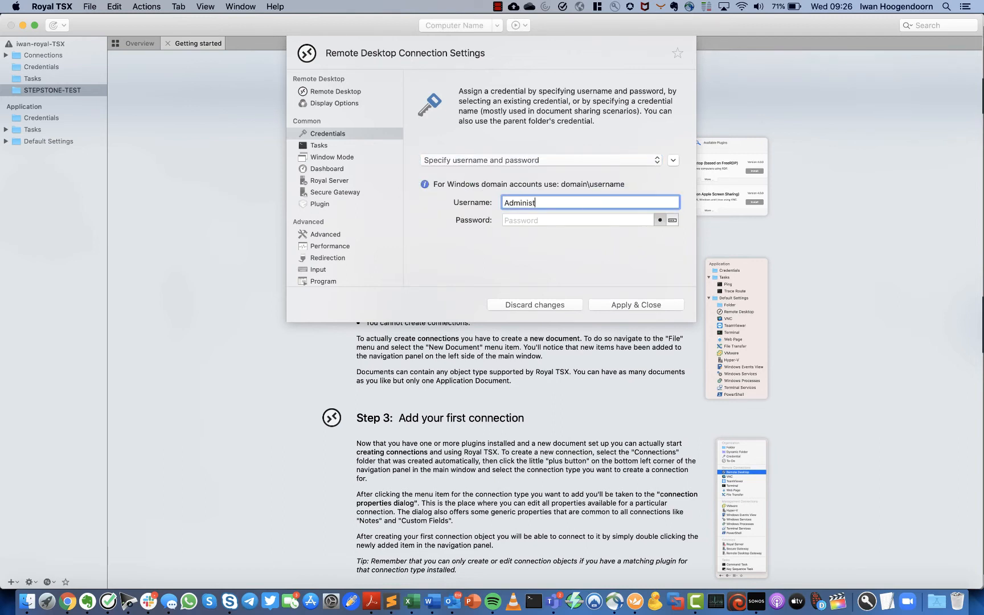
click(533, 221)
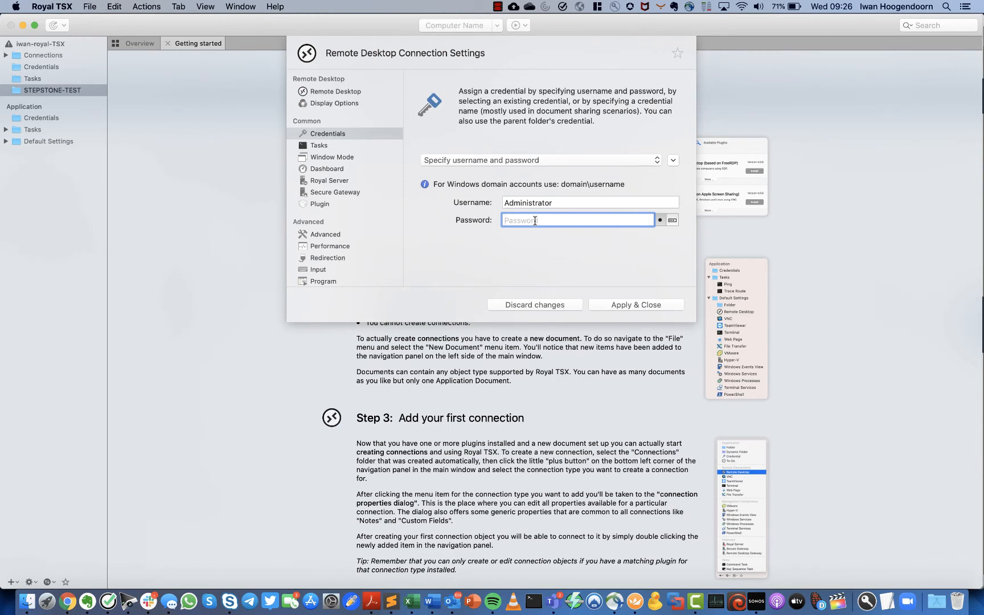
text(P••••••••••••)
click(623, 305)
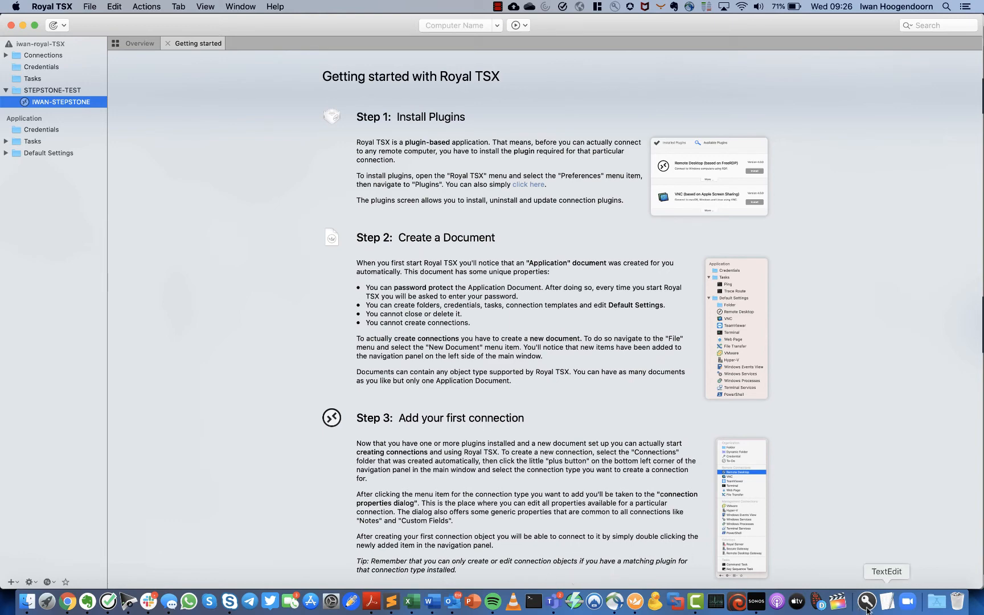
- Launch Computer Management from Server Manager's Local Server Tools menu in the VM console
click(73, 607)
click(311, 436)
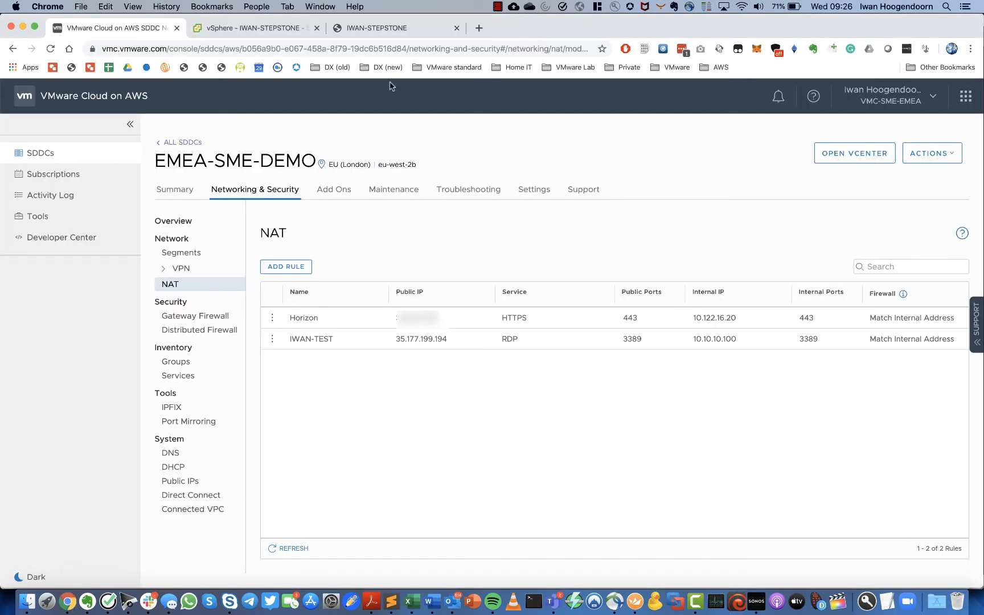
click(397, 27)
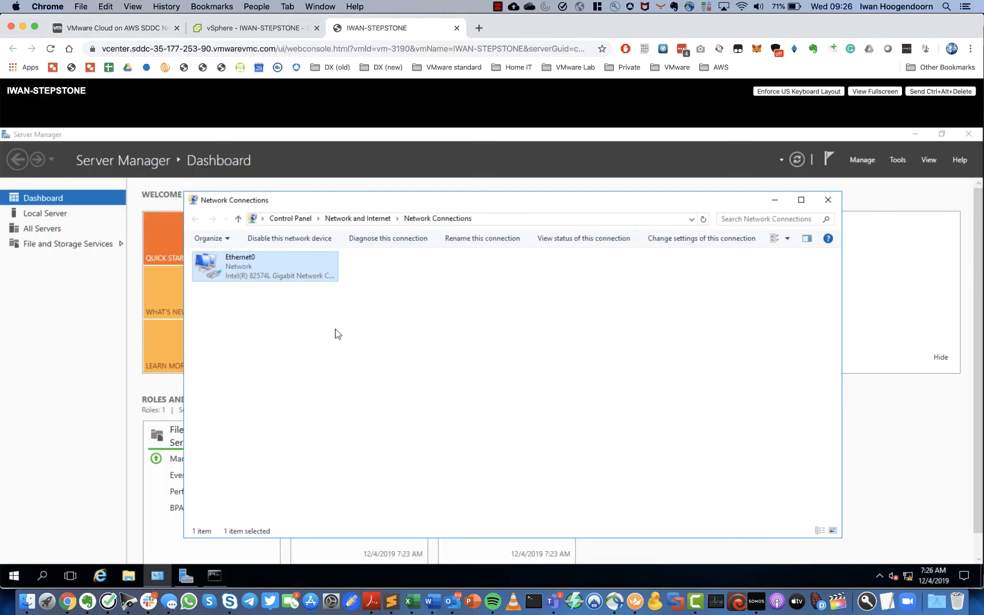
click(15, 576)
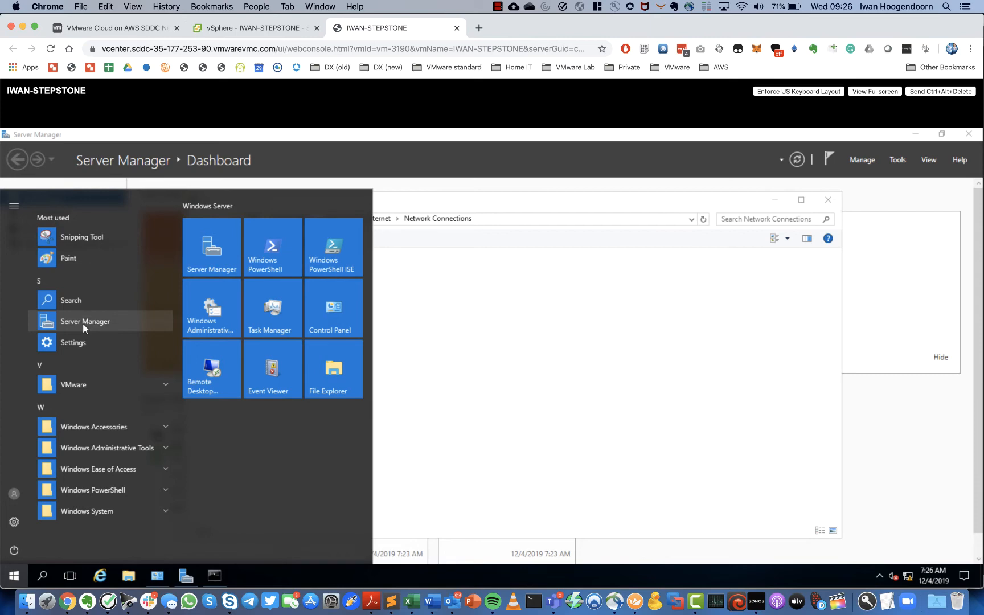
click(209, 259)
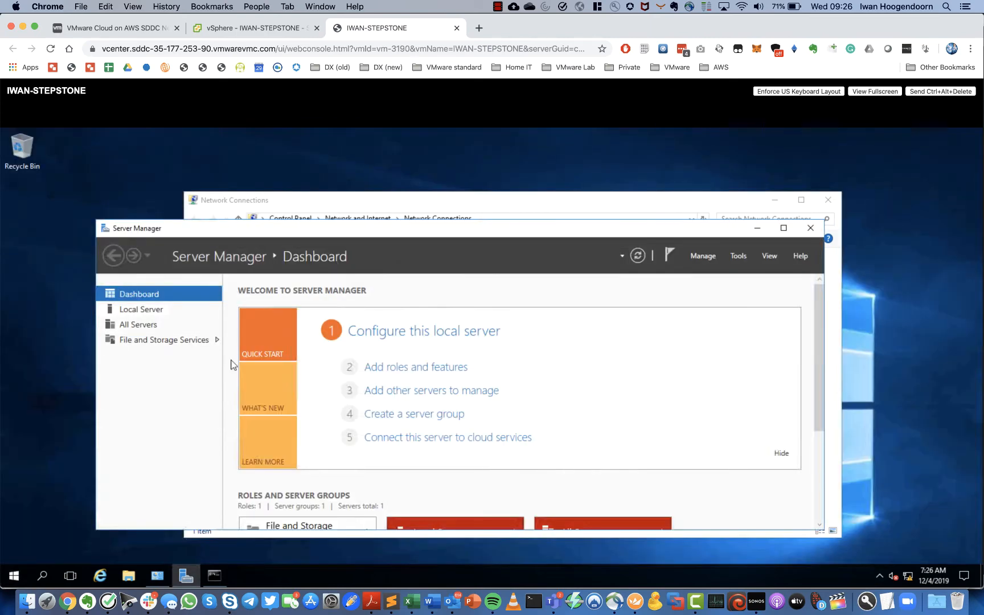
click(147, 310)
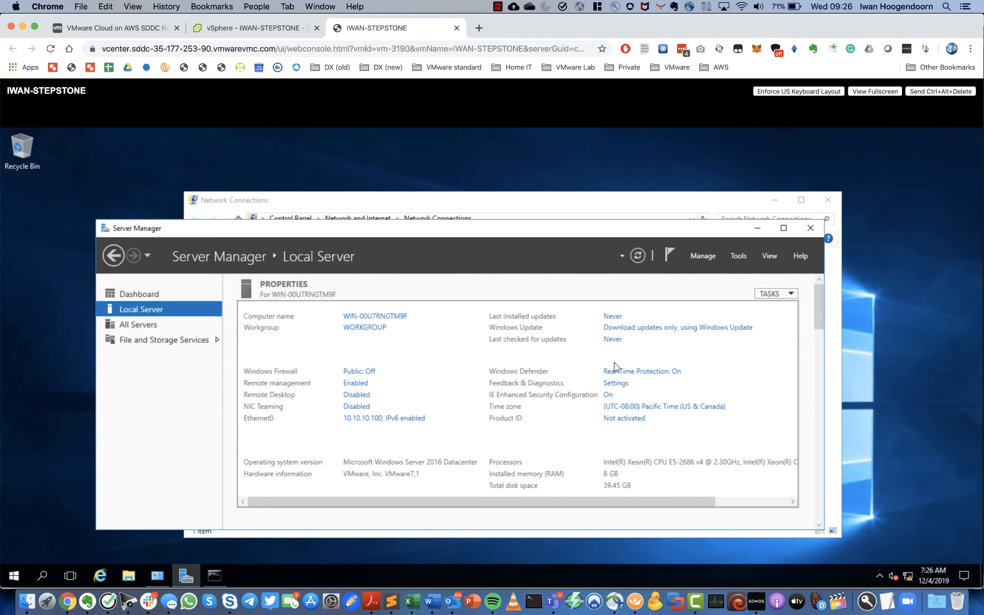
click(701, 256)
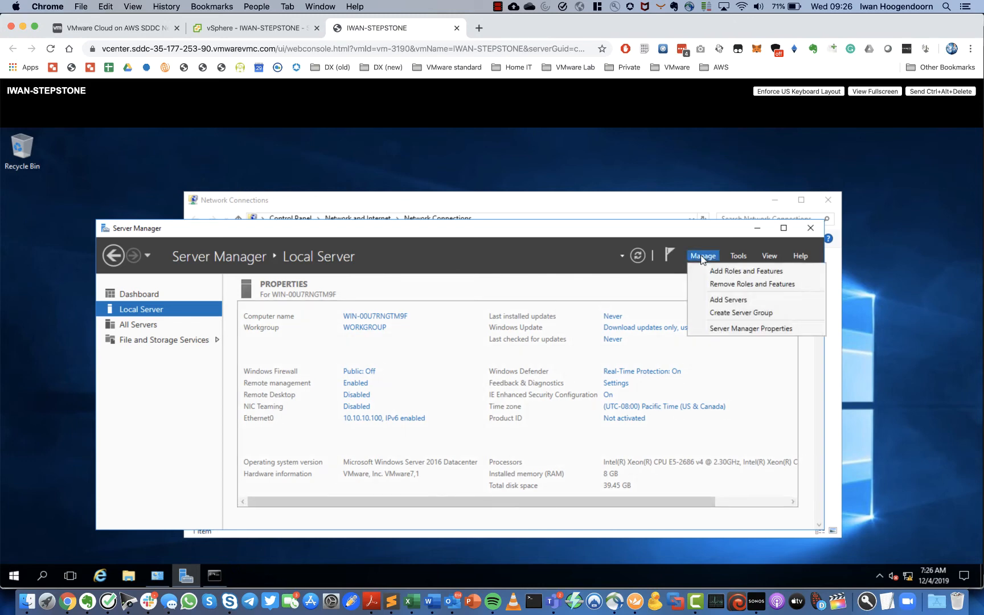
click(743, 257)
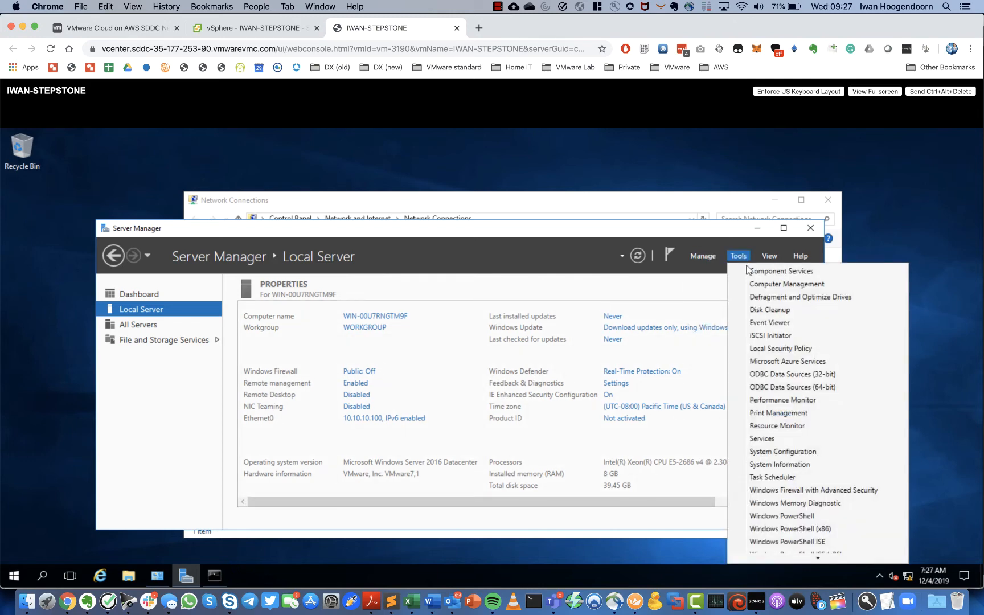
click(753, 283)
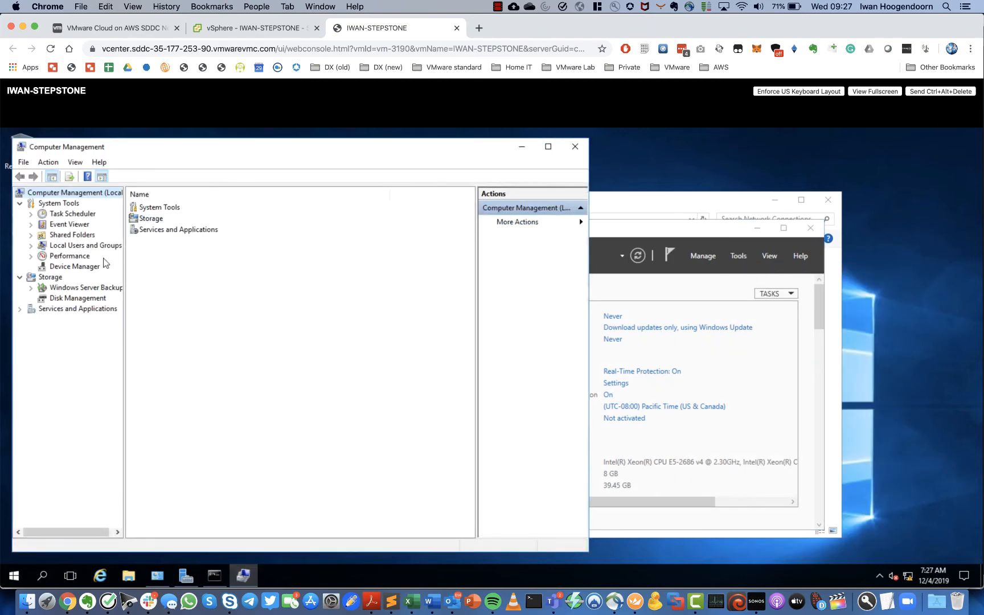
- Begin Set Password for Administrator under Local Users and Groups > Users
click(20, 308)
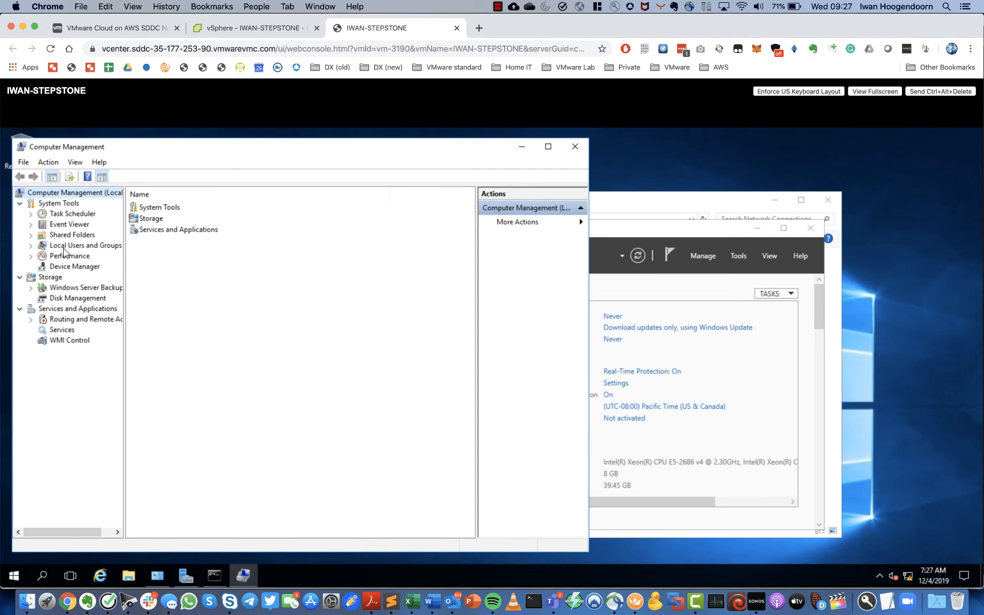
click(65, 247)
double_click(147, 207)
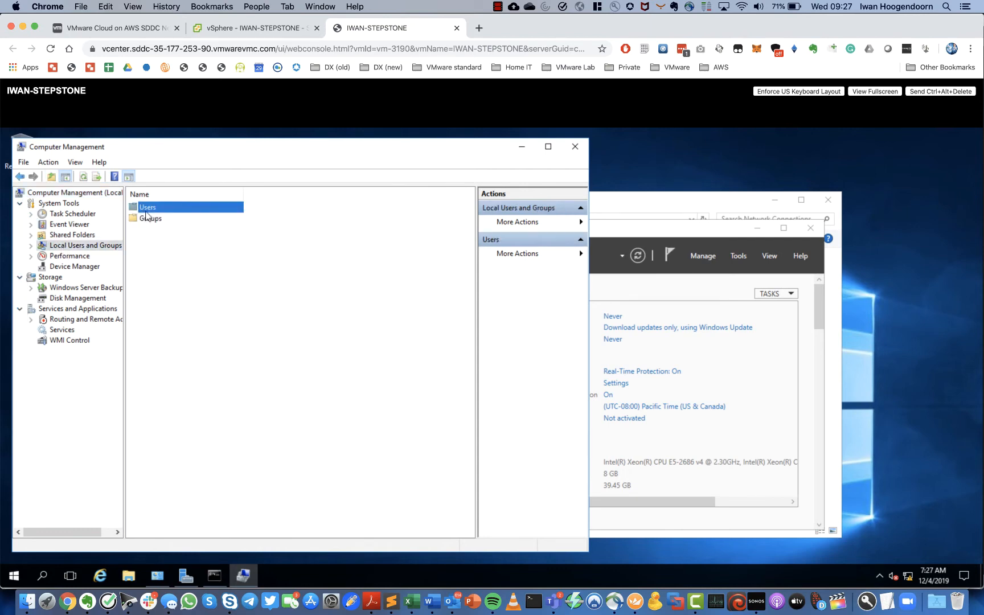
click(162, 206)
right_click(161, 207)
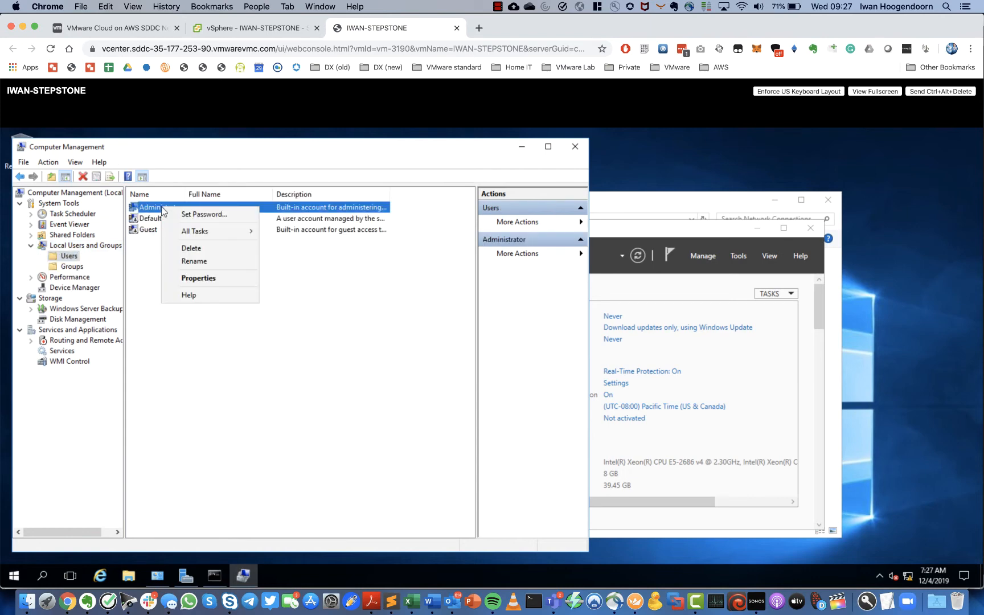
click(195, 215)
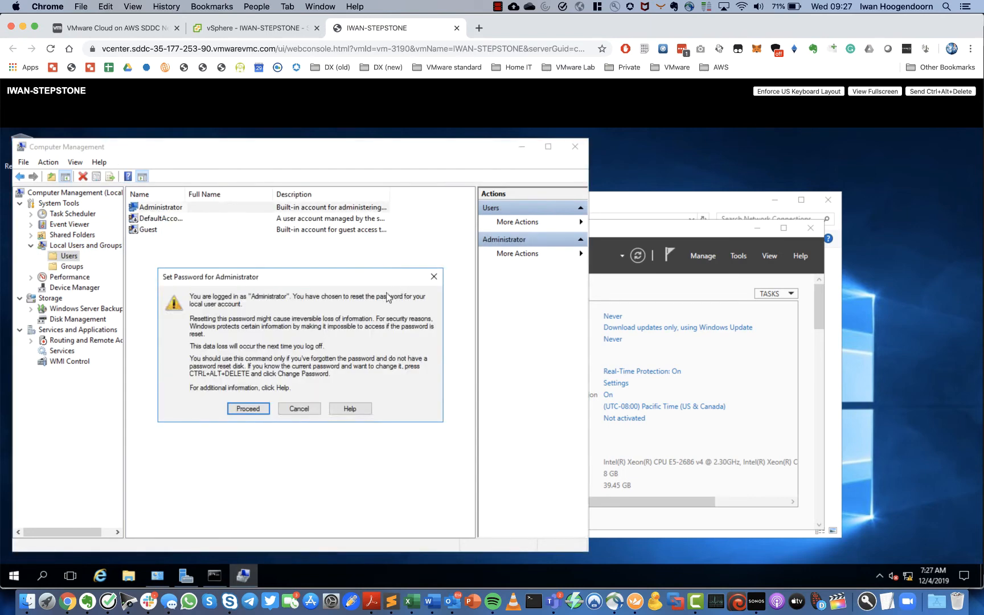
click(249, 409)
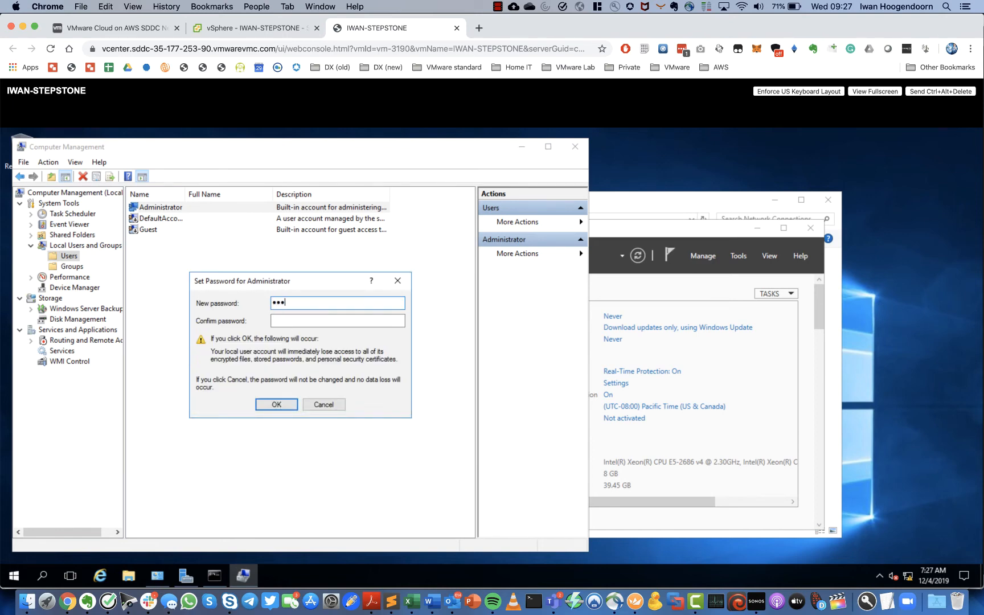
- Enter and confirm the new Administrator password, then close Computer Management
text(•••••••••••••)
key(Tab)
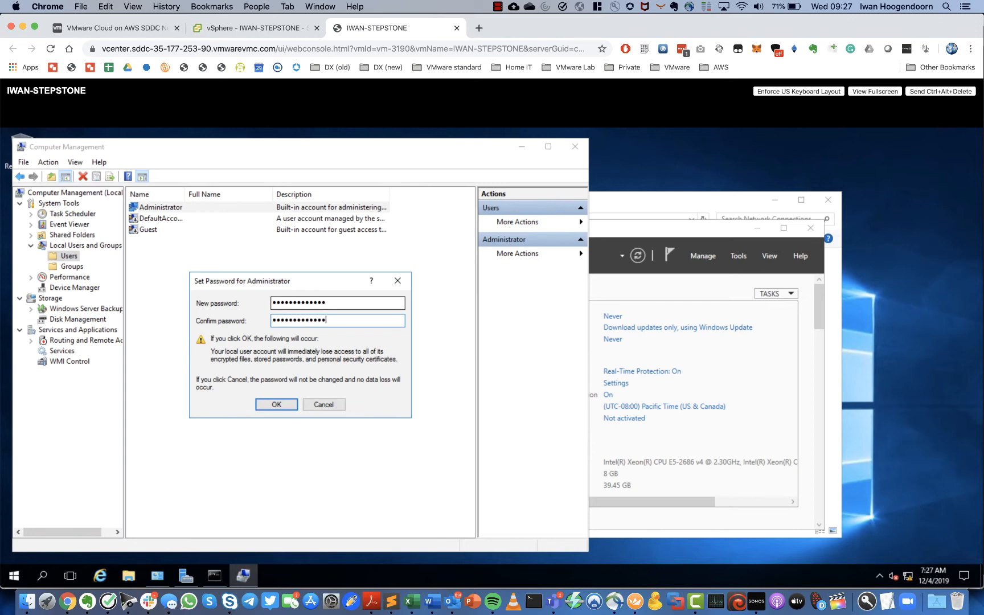
click(279, 405)
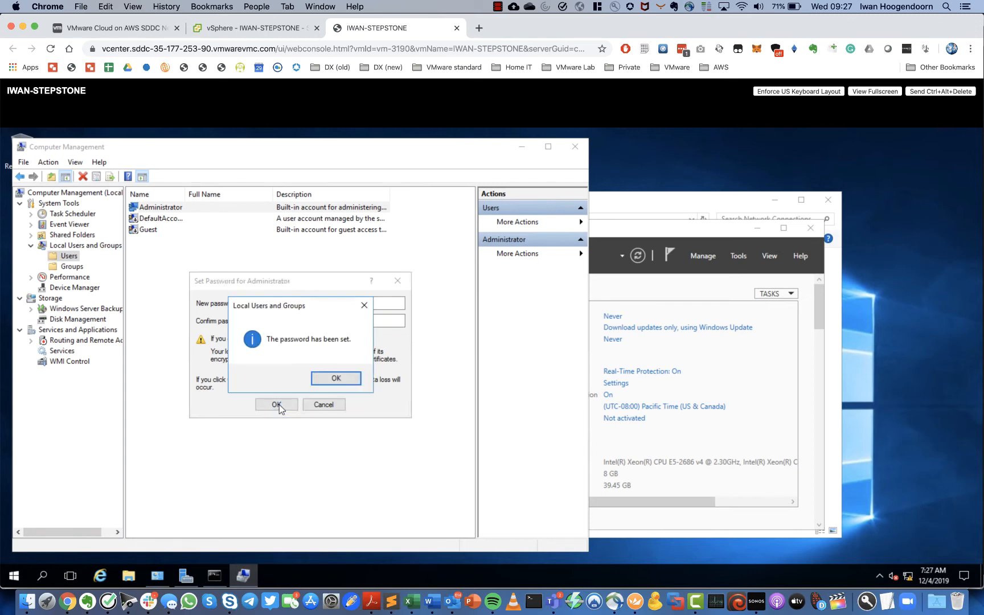
click(324, 378)
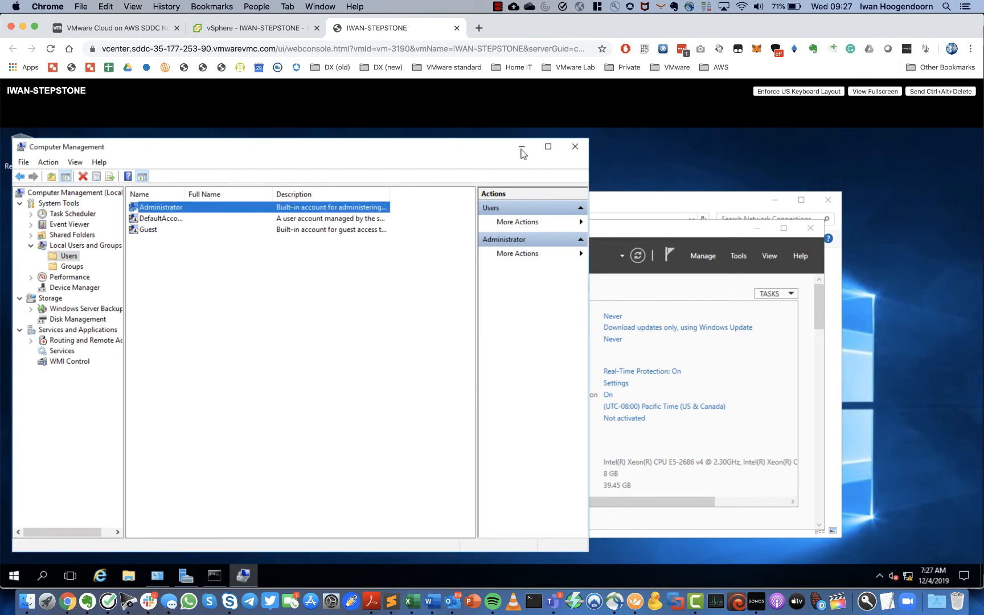
click(572, 153)
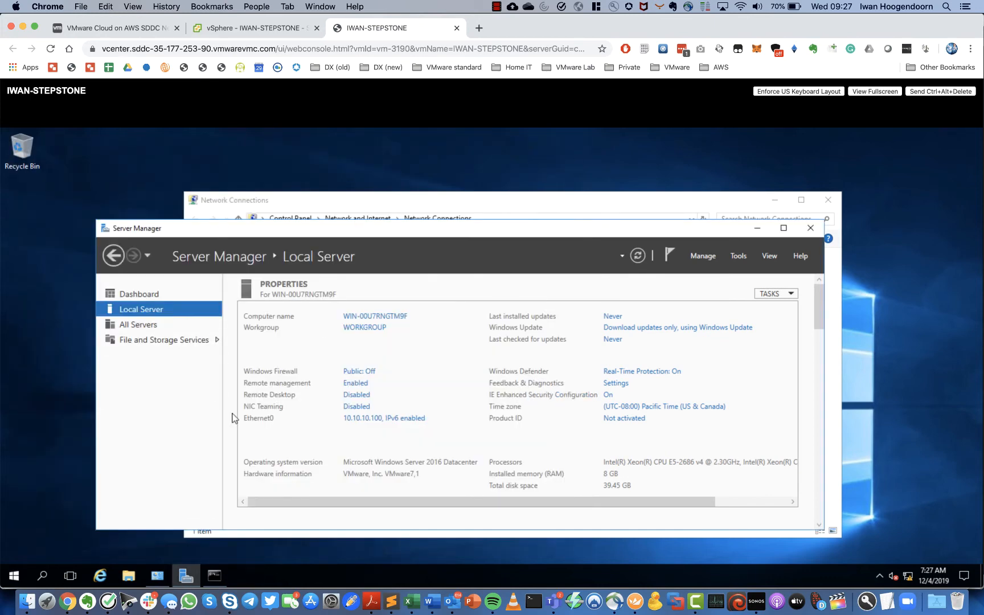
- Try the IWAN-STEPSTONE RDP connection, abandon it when stalled, and return to VMC
click(636, 601)
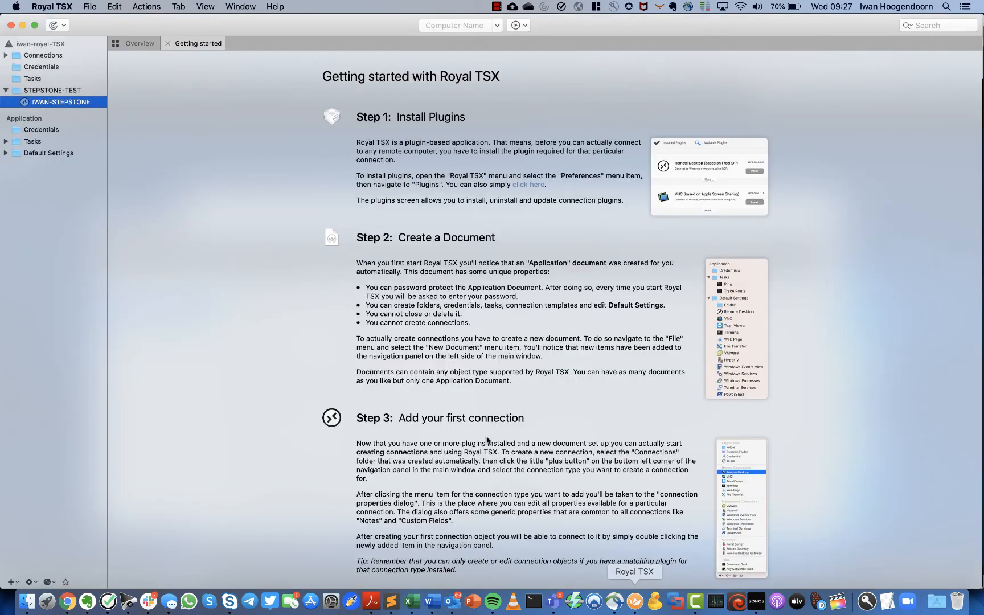
double_click(43, 103)
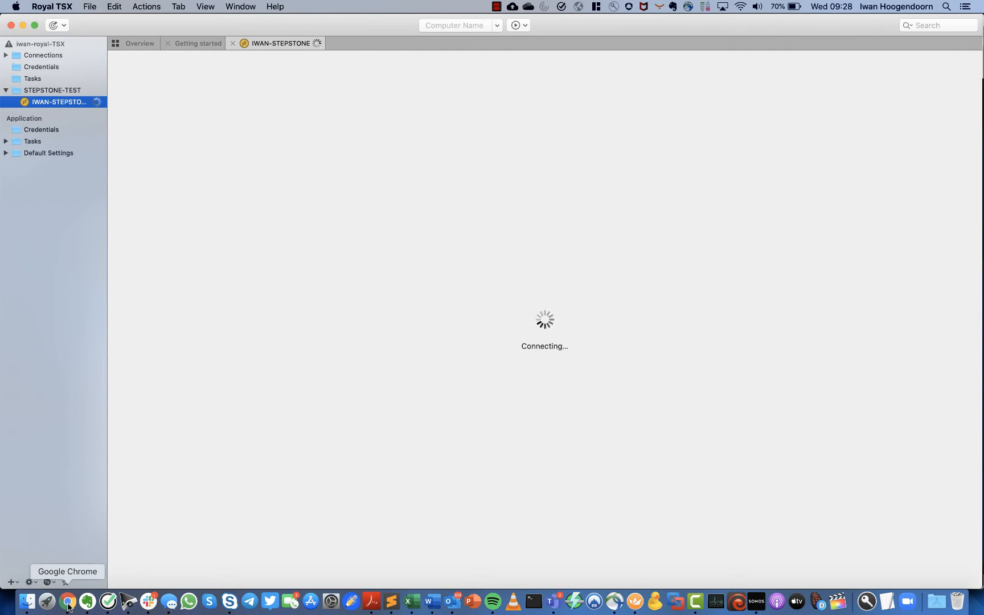
click(232, 43)
click(68, 601)
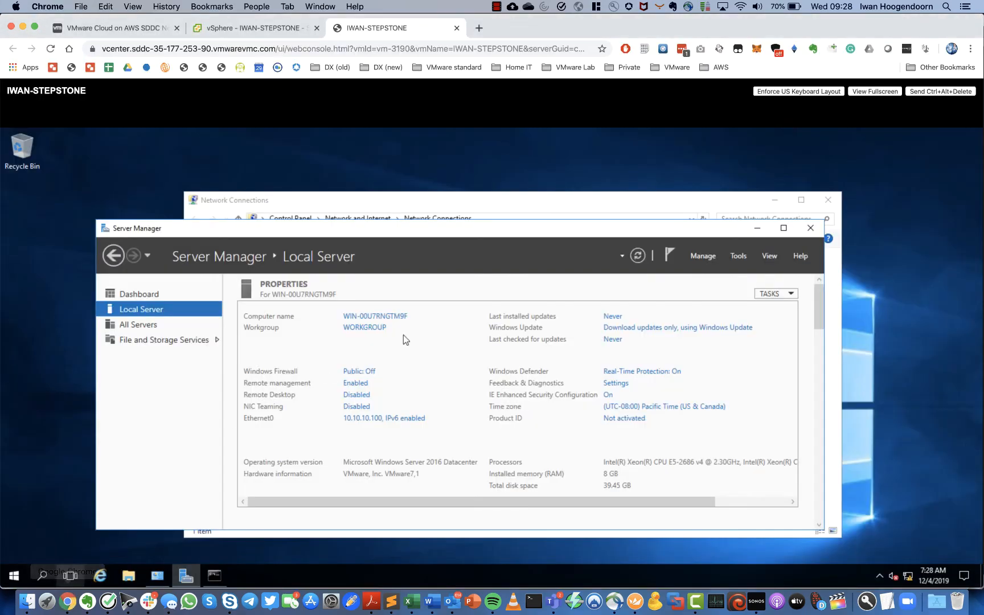
click(119, 30)
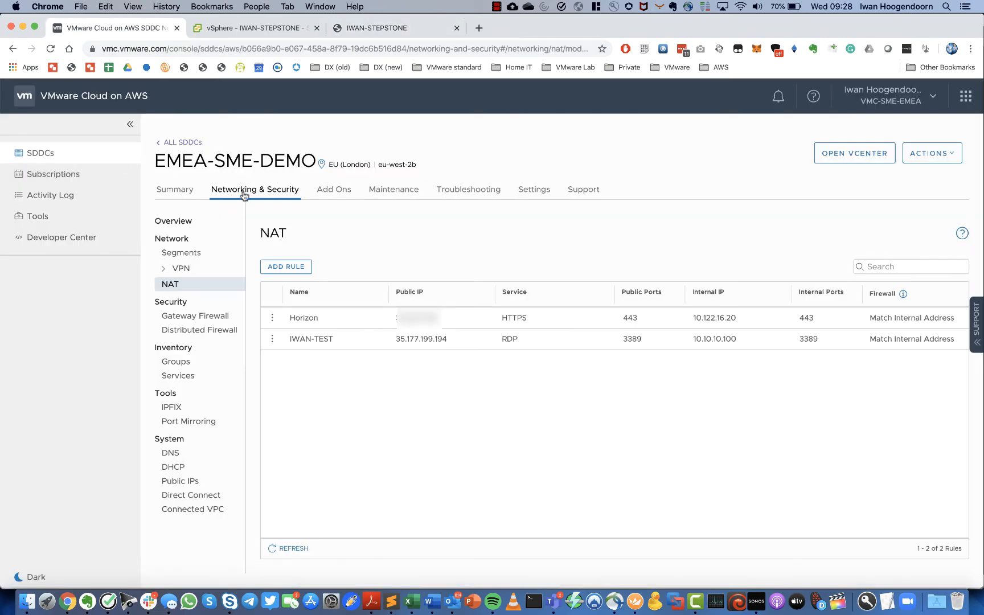
- Add a new rule under Gateway Firewall's Compute Gateway rules
click(191, 317)
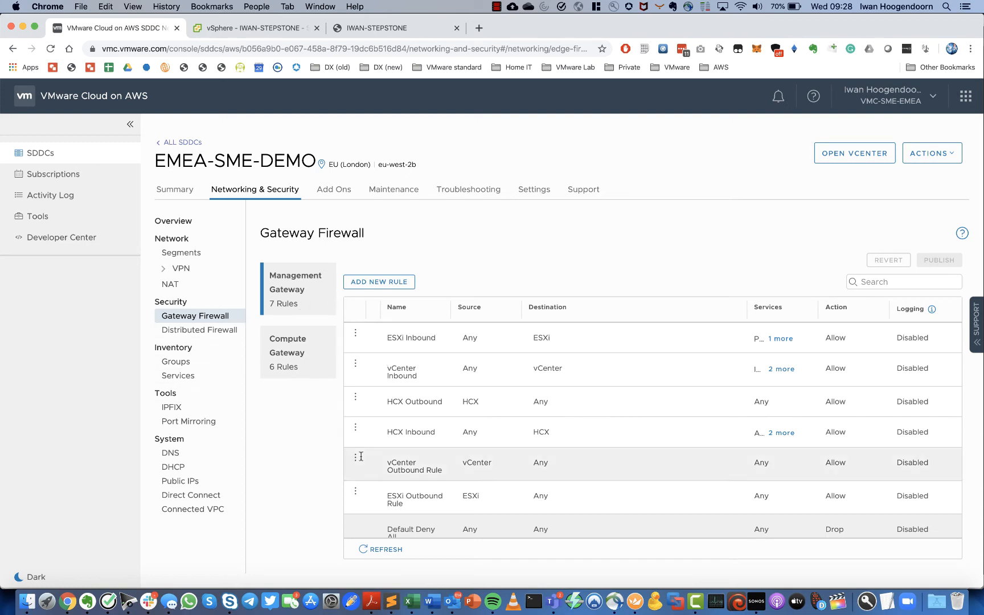
click(292, 348)
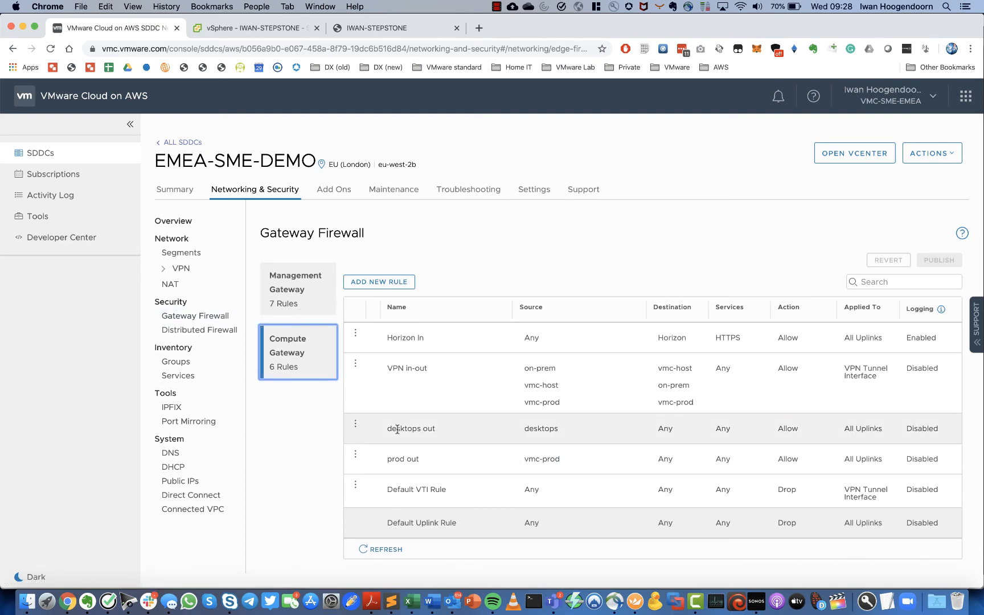
click(372, 282)
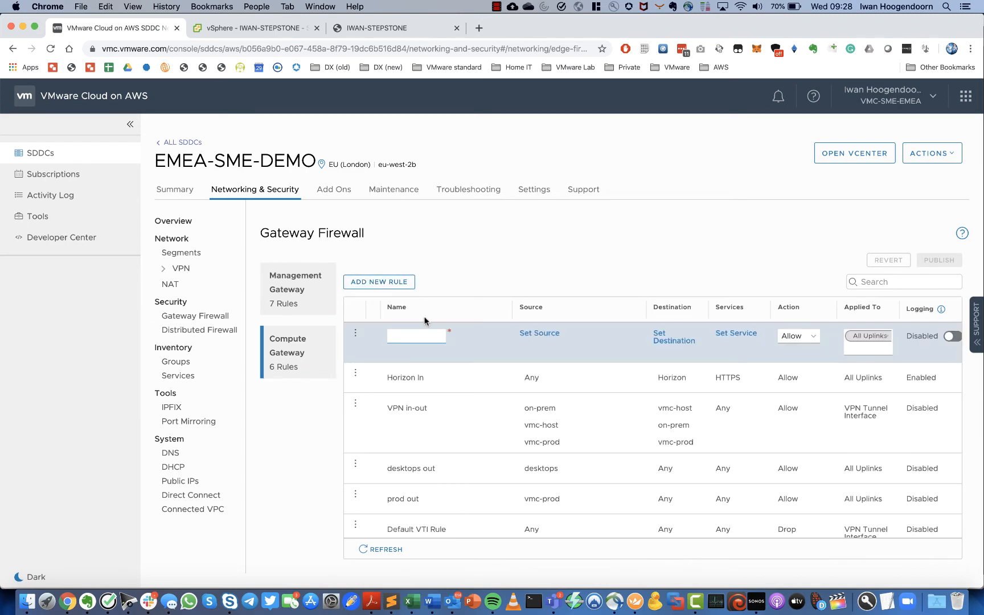
- Name the new rule IWAN-STEP and set its source to Any
text(IWAN-ST)
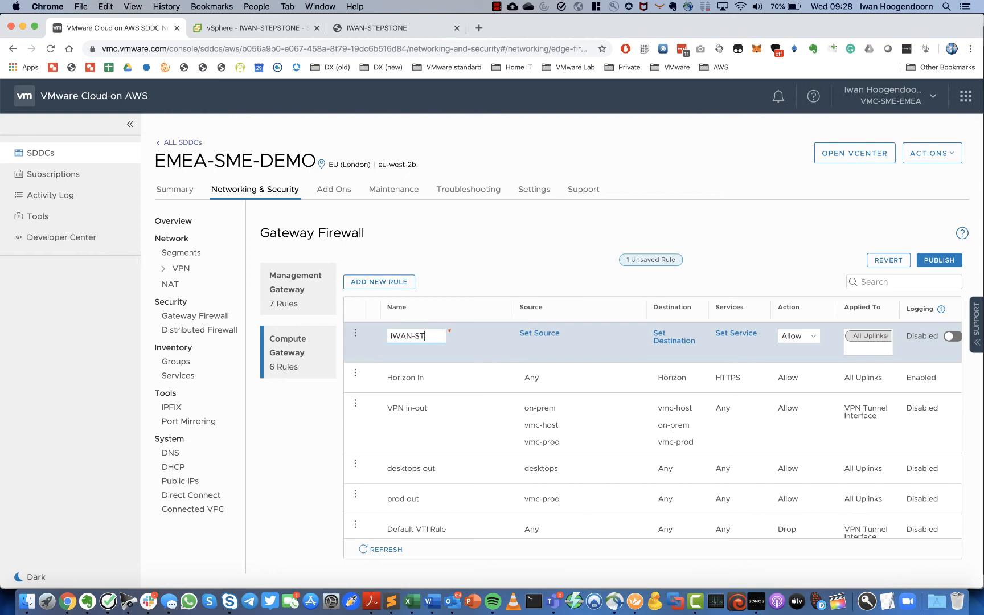
text(EP)
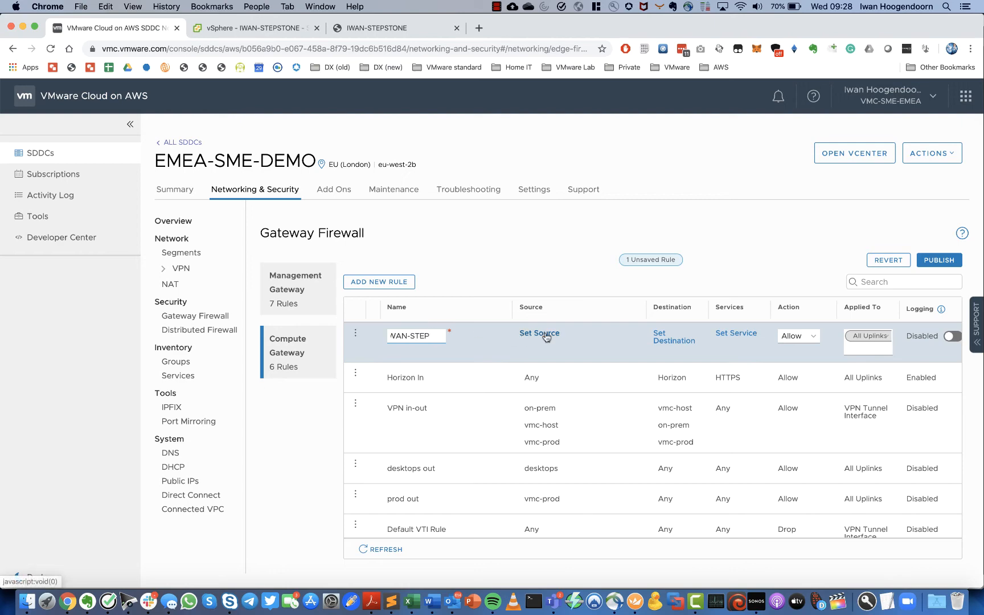
click(546, 336)
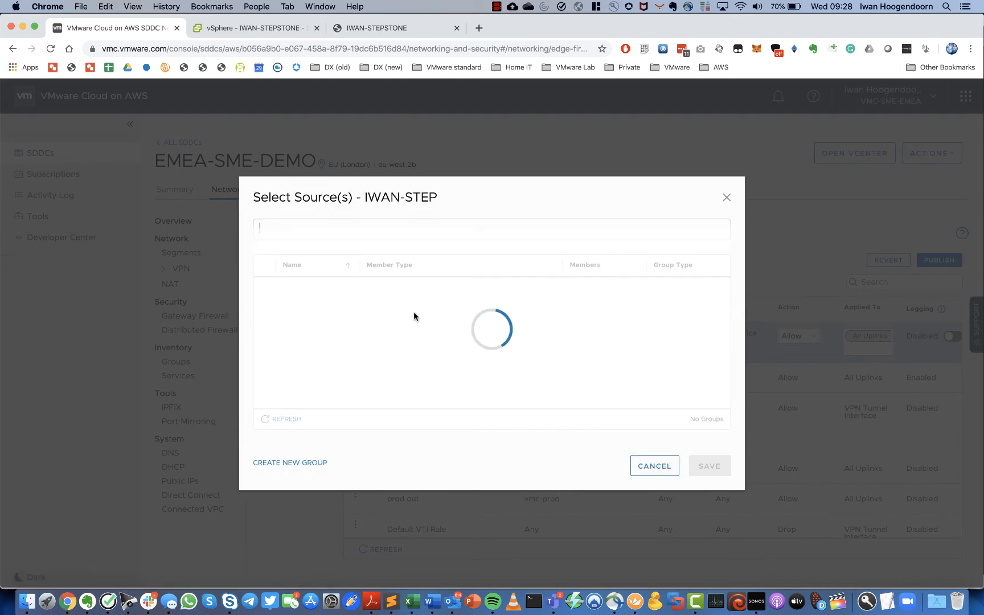
click(265, 289)
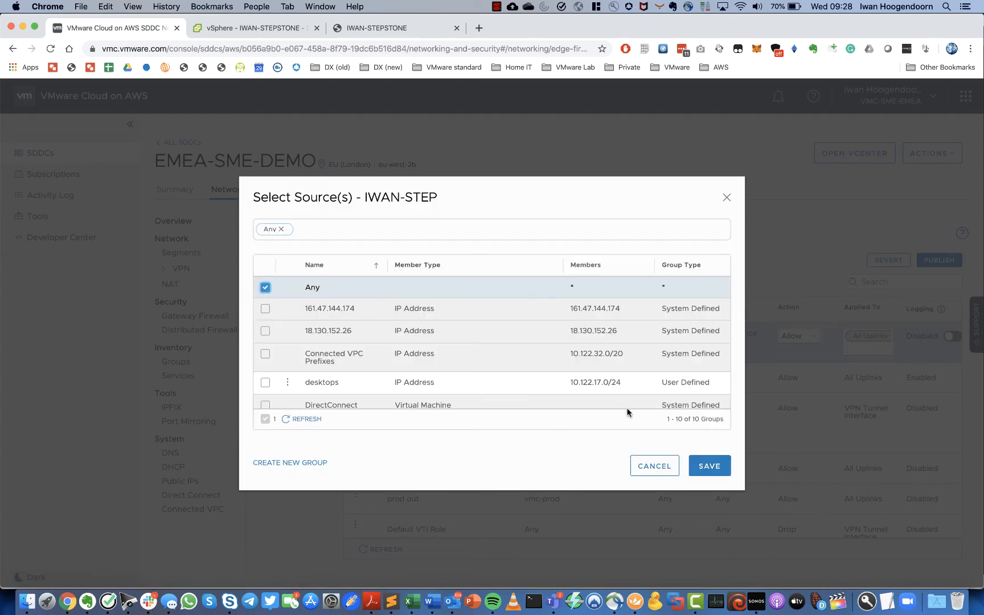
click(708, 464)
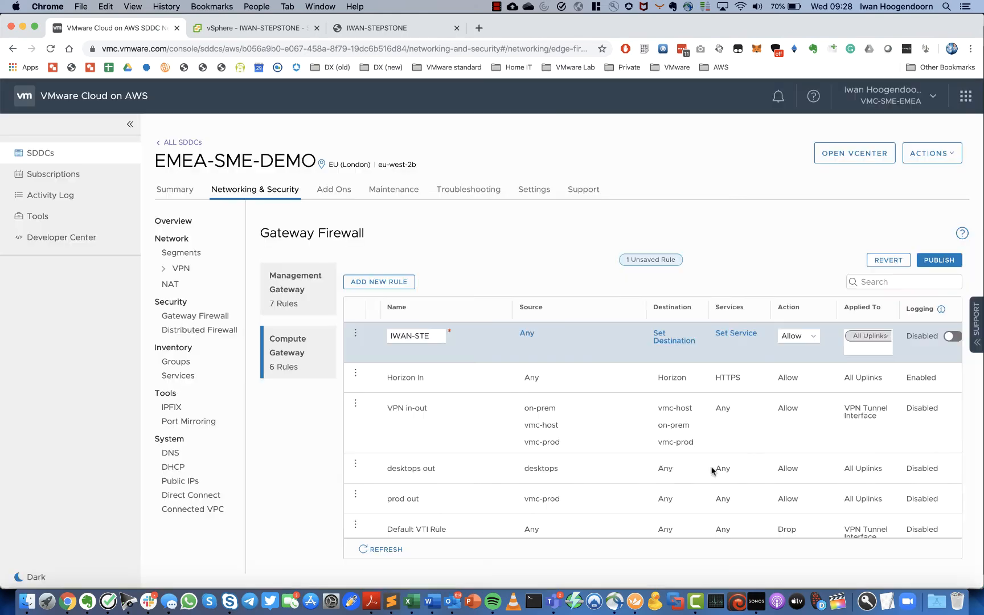
- Start a new destination group named IWAN-STEP with Virtual Machine as member type
click(670, 341)
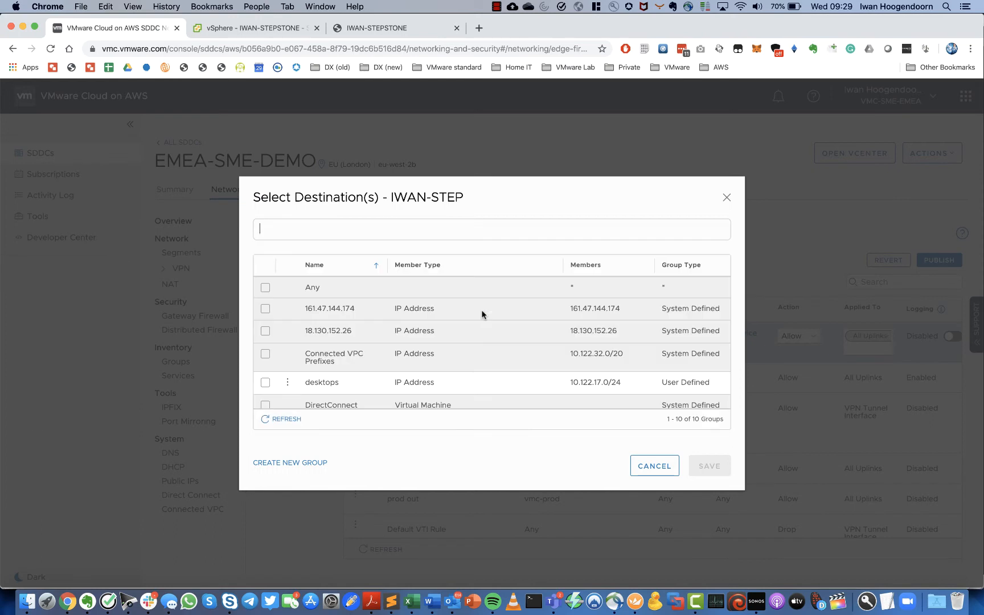
scroll(379, 345, down, 5)
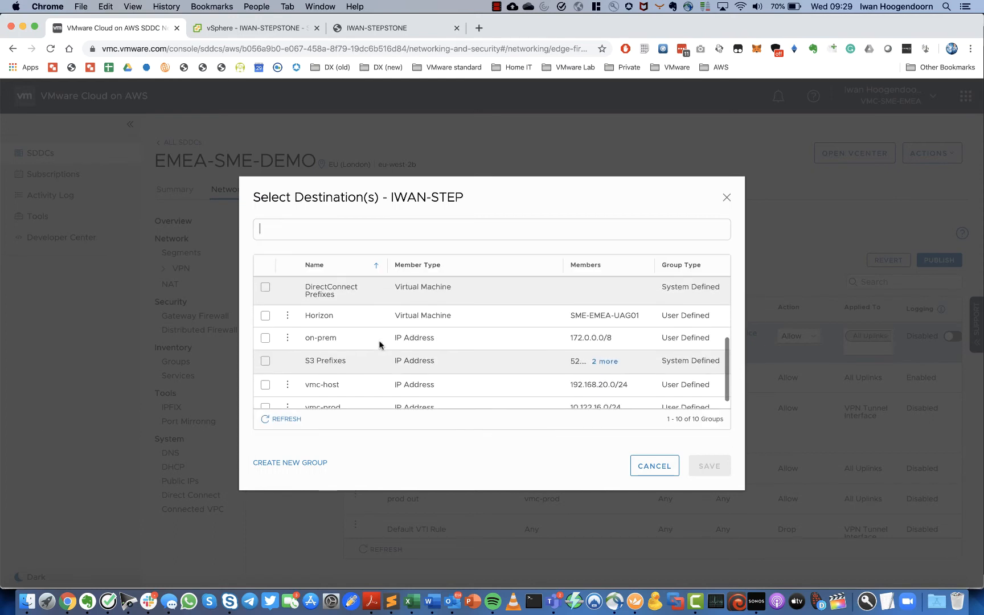
scroll(380, 344, up, 5)
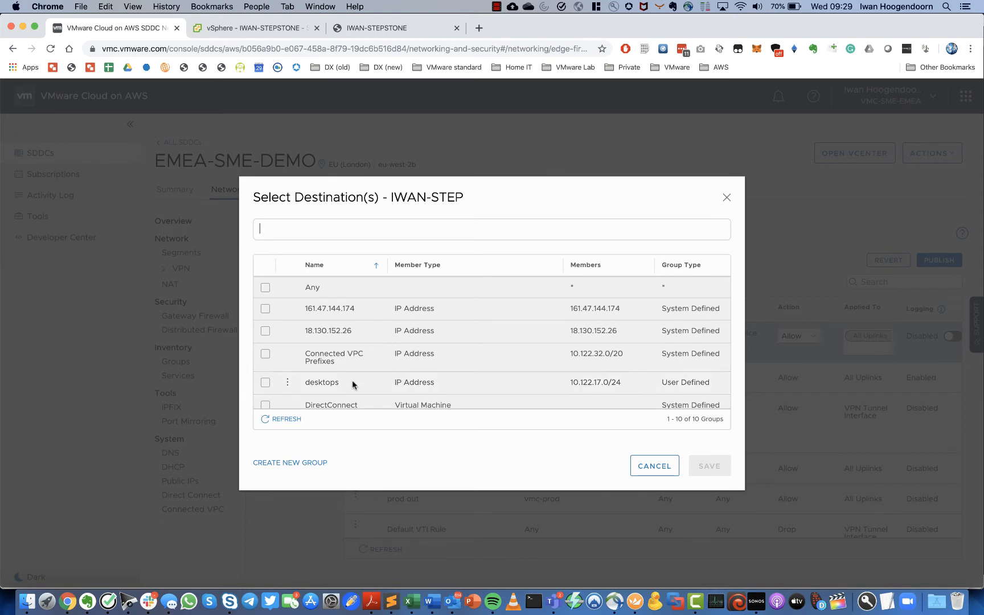
scroll(378, 335, down, 5)
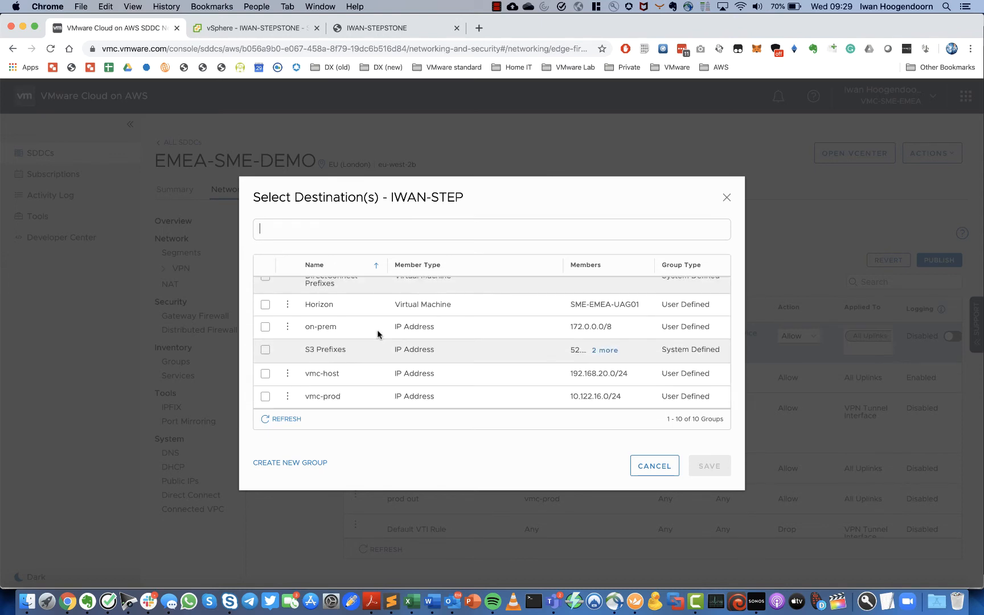
scroll(378, 334, up, 2)
scroll(378, 335, up, 3)
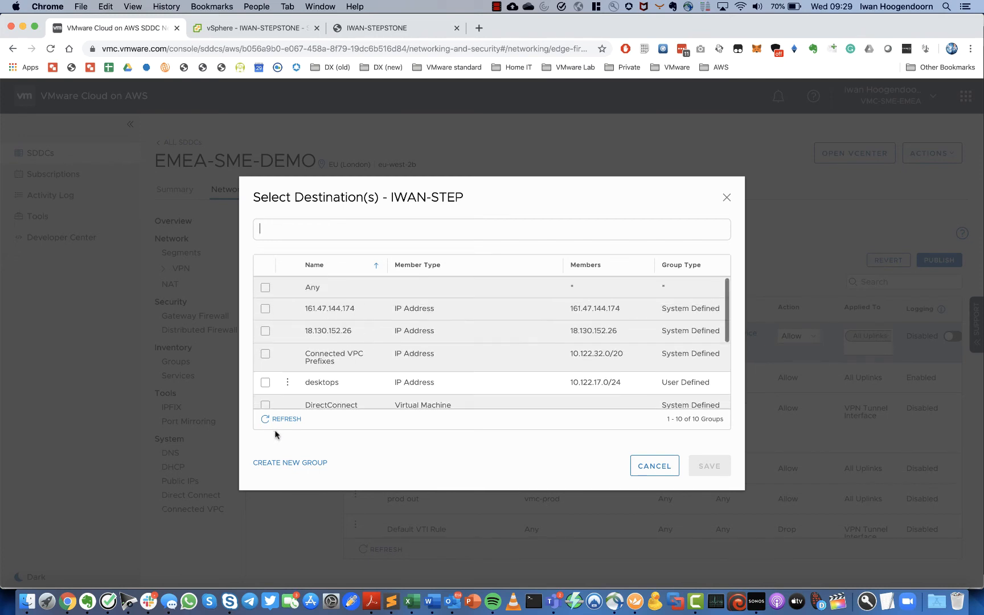
click(283, 463)
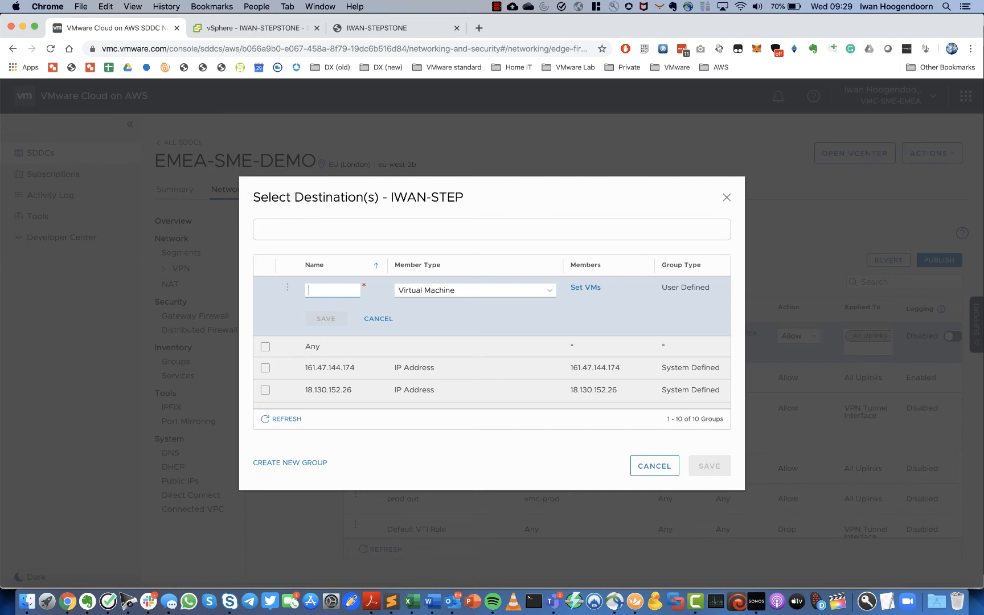
text(IWAN-STEP)
click(449, 293)
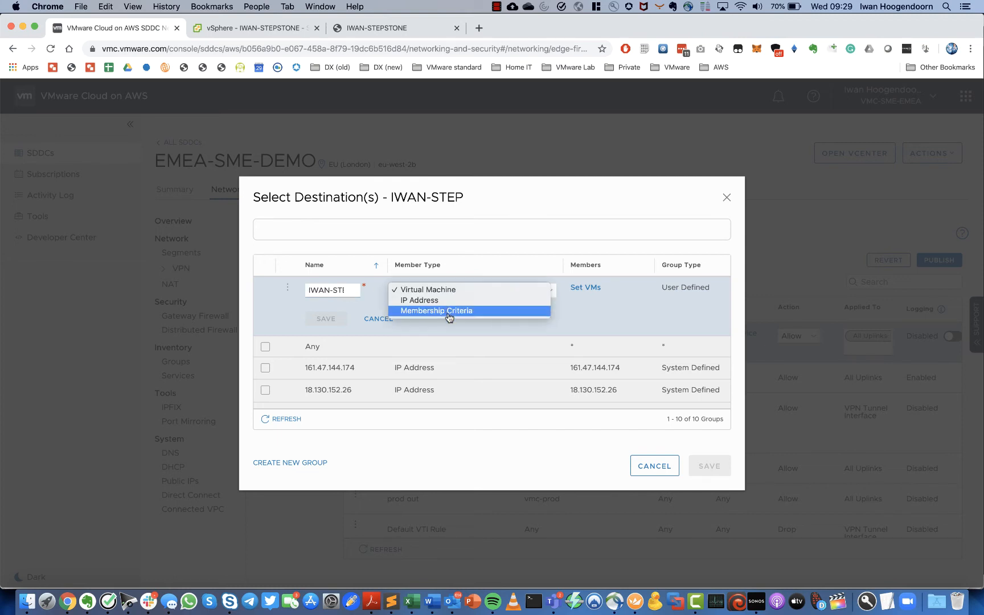
click(447, 290)
- Add the IWAN-STEPSTONE VM as the group's member and save the IWAN-STEP group
click(586, 288)
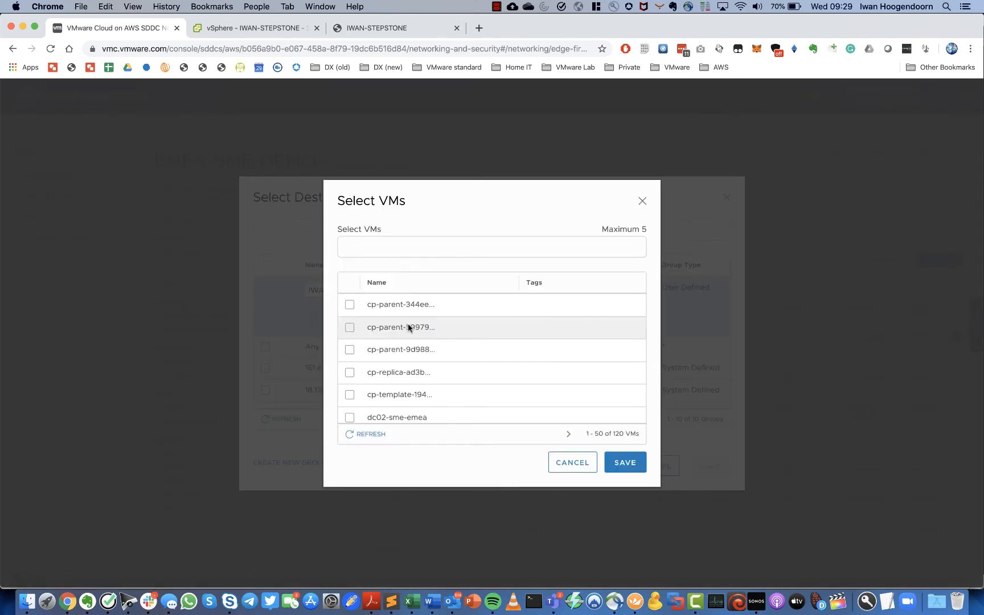
scroll(406, 330, down, 3)
scroll(403, 341, up, 3)
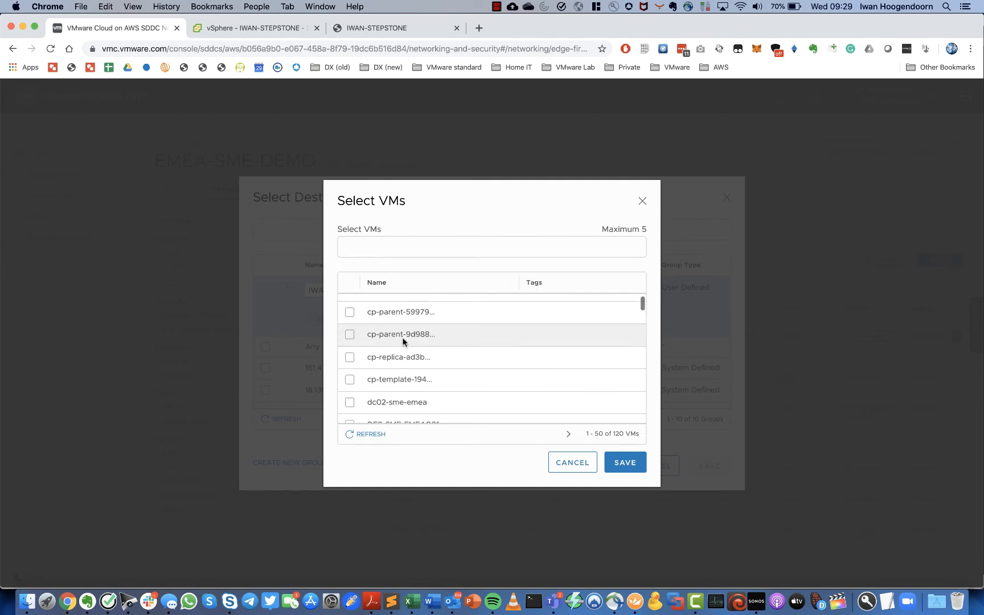
click(378, 249)
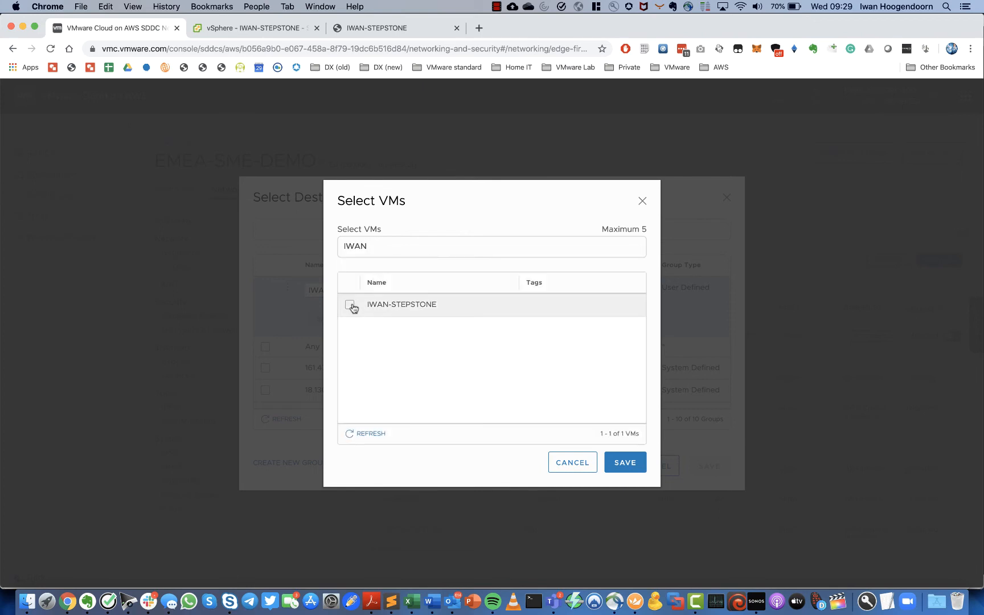
click(350, 305)
click(633, 465)
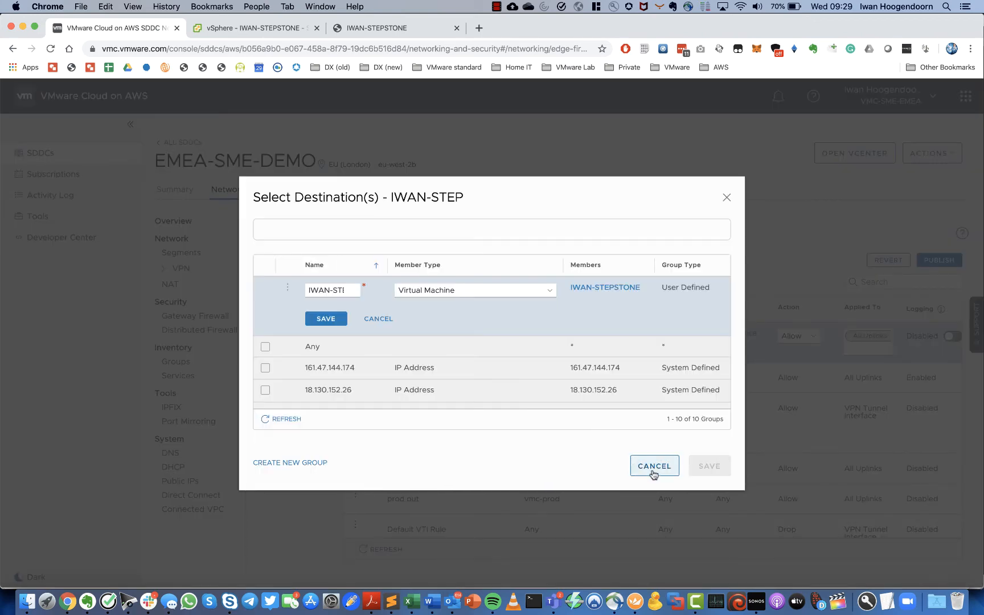
click(325, 319)
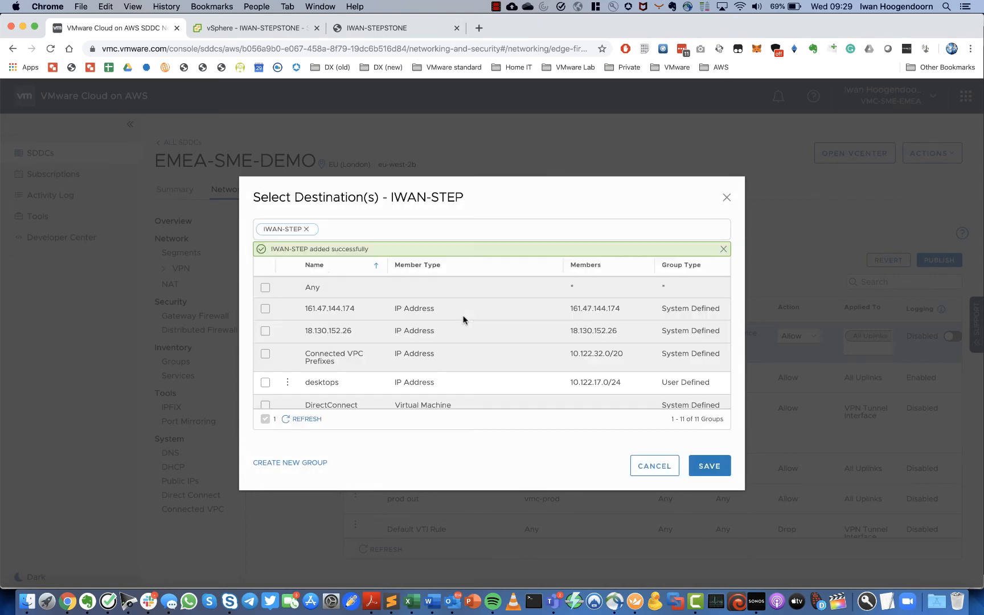
scroll(323, 360, down, 1)
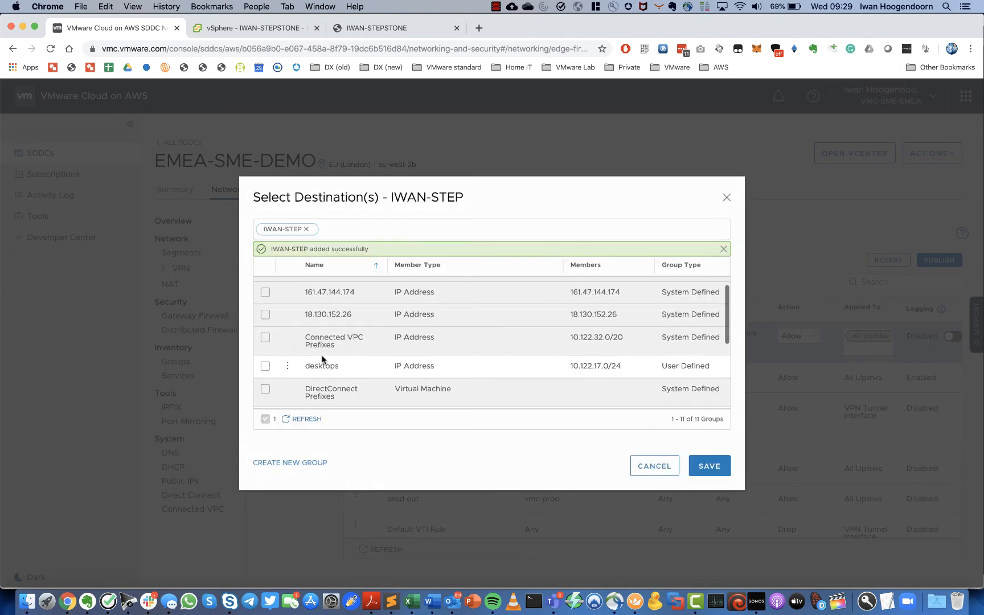
- Confirm IWAN-STEP as the destination and set the rule's service to RDP
click(709, 466)
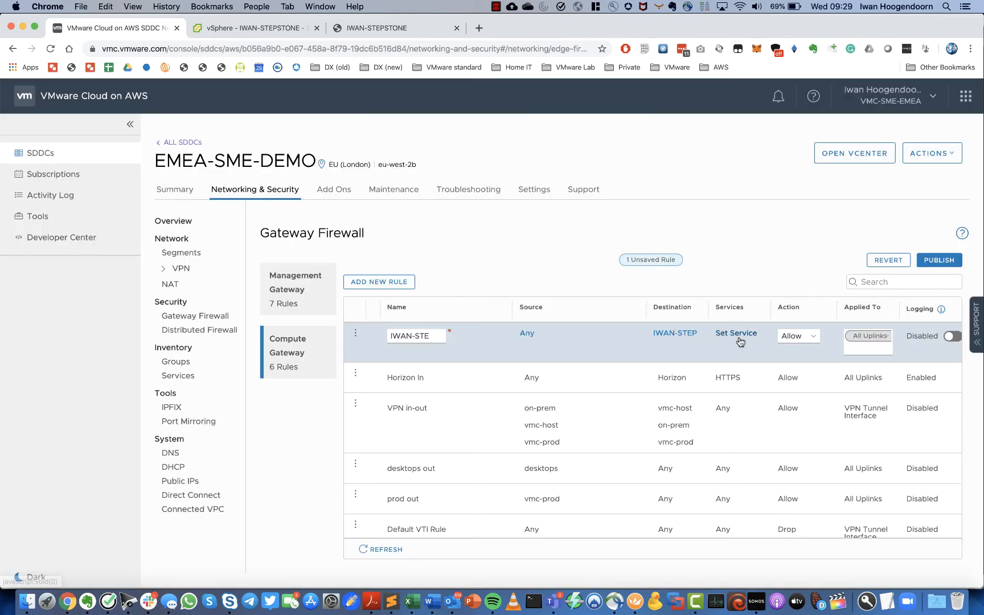
click(736, 337)
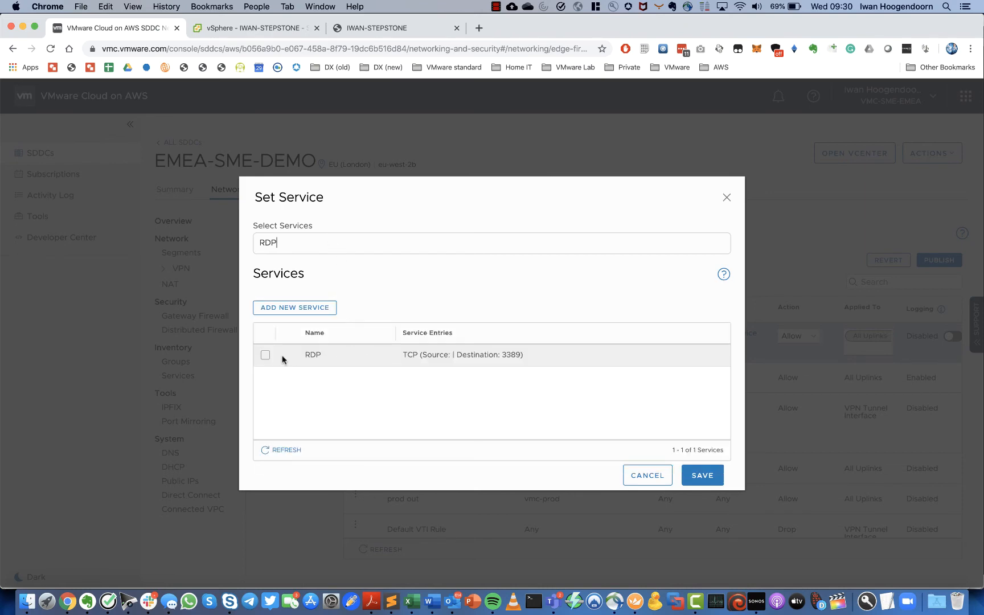
click(265, 355)
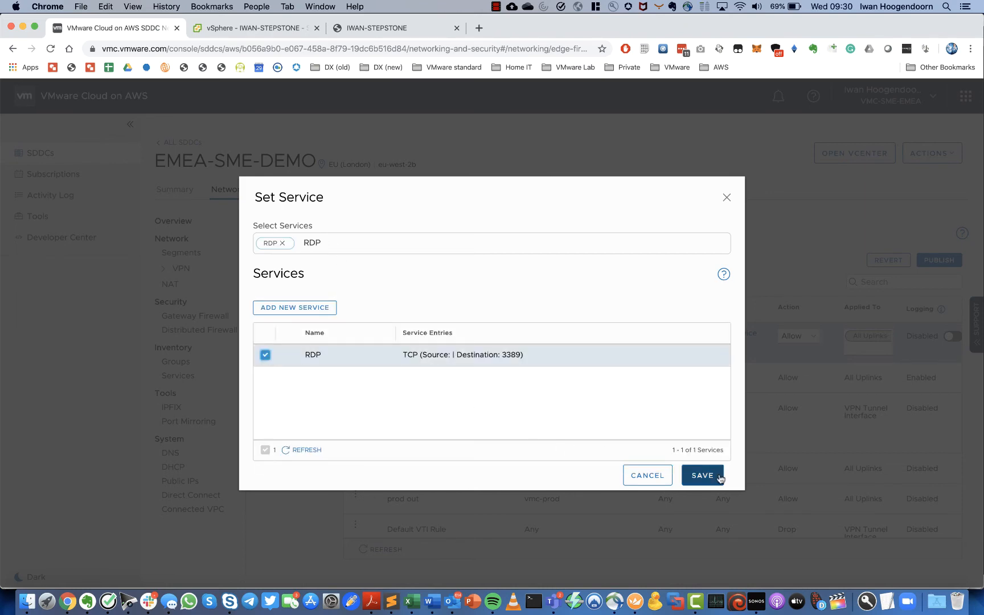
click(709, 477)
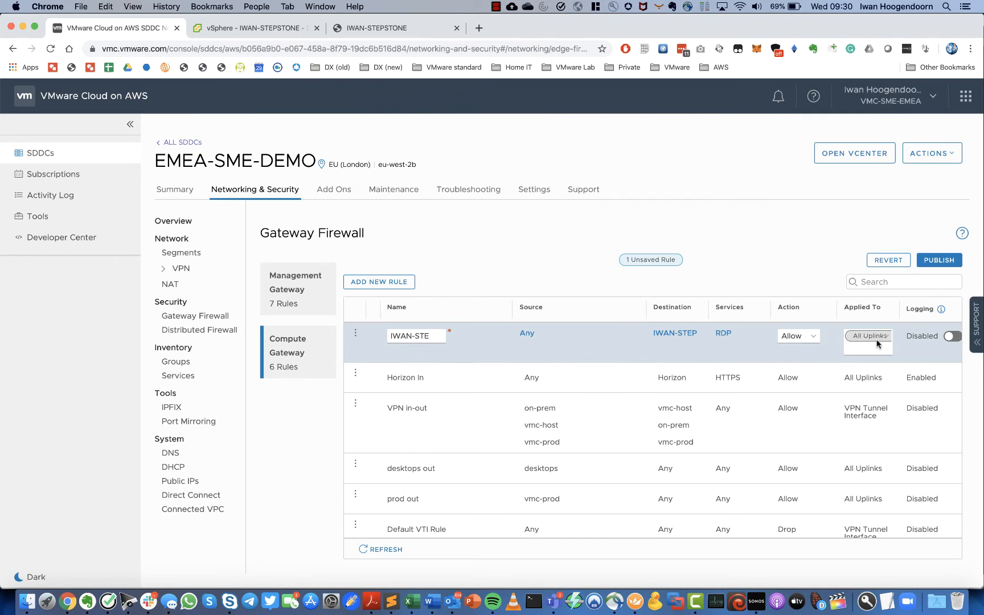
- Publish the new IWAN-STEP firewall rule, then switch to Royal TSX
scroll(878, 344, down, 2)
scroll(878, 344, up, 2)
scroll(528, 353, down, 2)
scroll(529, 353, up, 2)
click(940, 260)
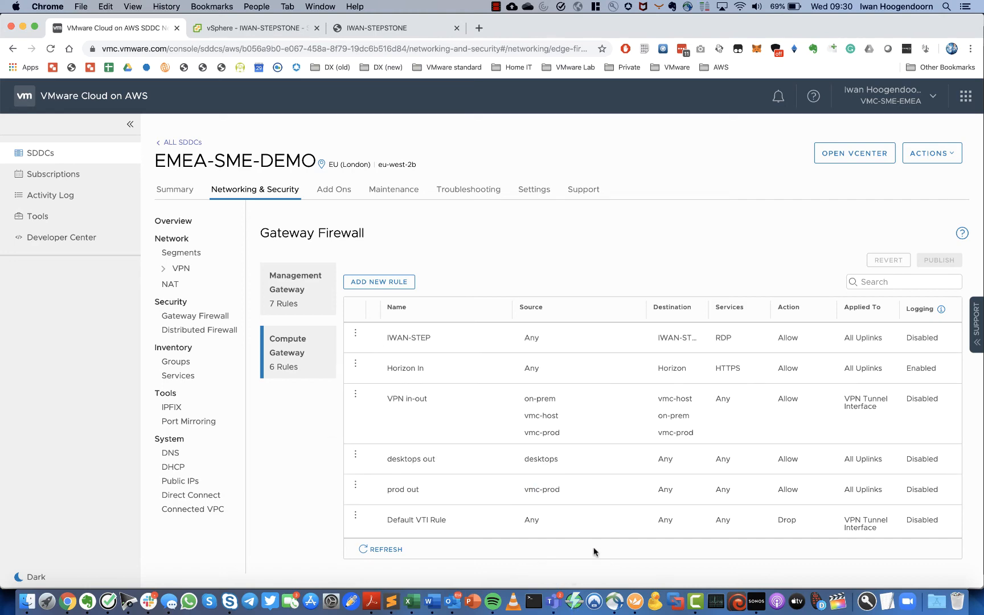
click(634, 604)
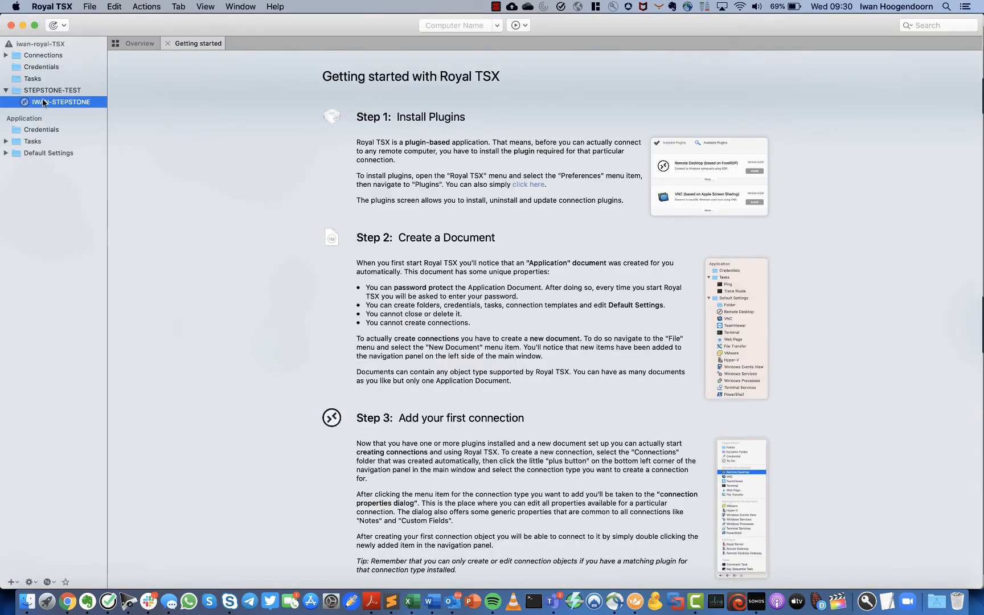
- Connect to IWAN-STEPSTONE in Royal TSX and retry after the connection error appears
double_click(43, 103)
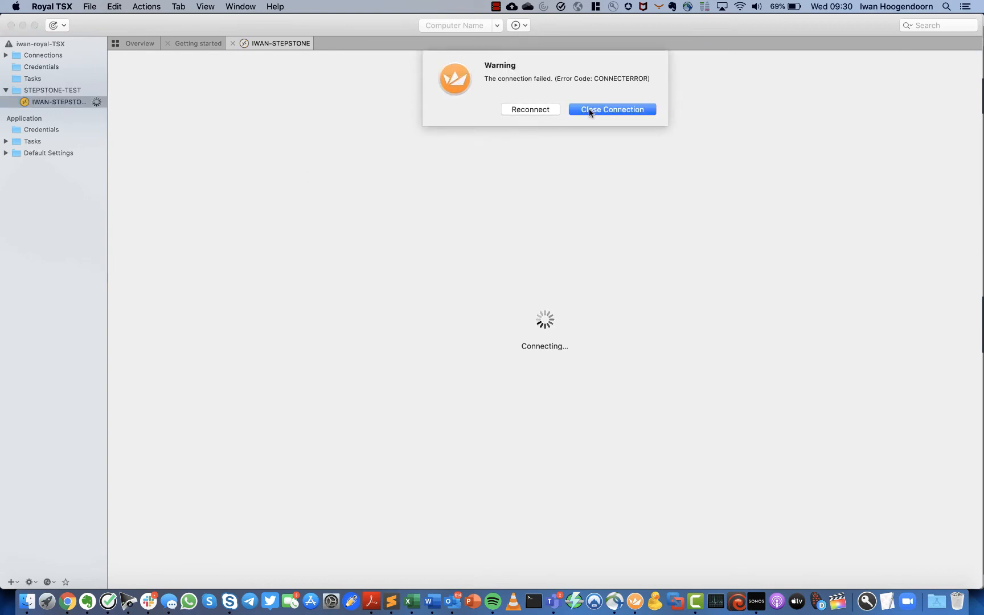
click(538, 109)
- Close the failed session and ping 35.177.199.194 from Terminal, then return to the NAT page
click(602, 110)
text(ping)
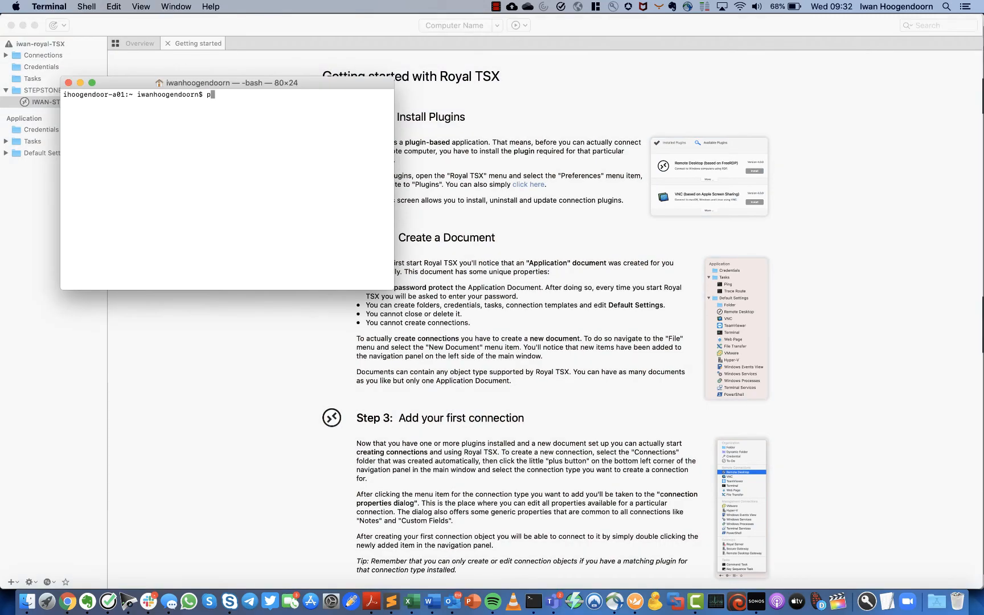
right_click(321, 135)
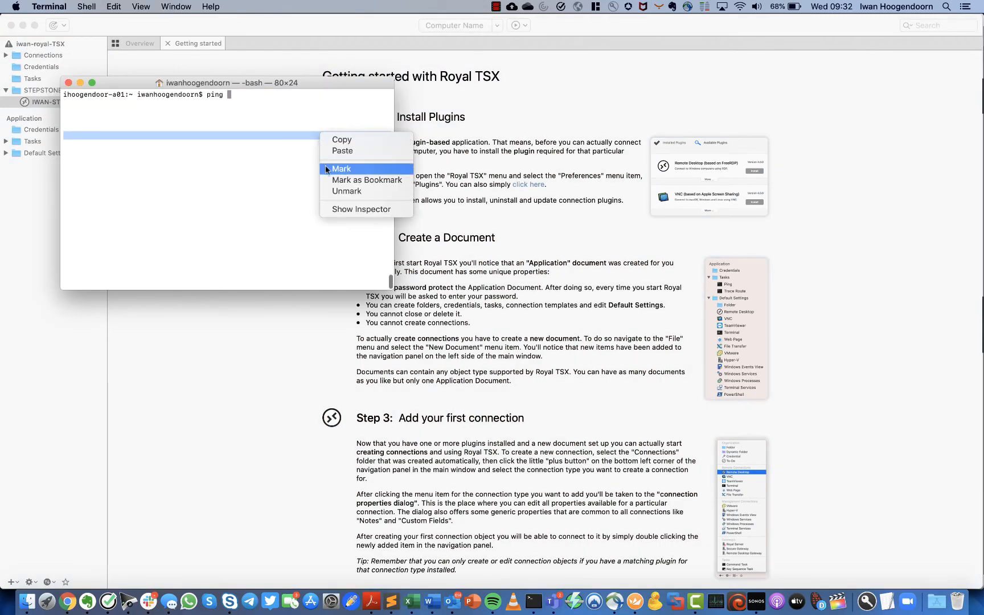
click(342, 150)
key(Return)
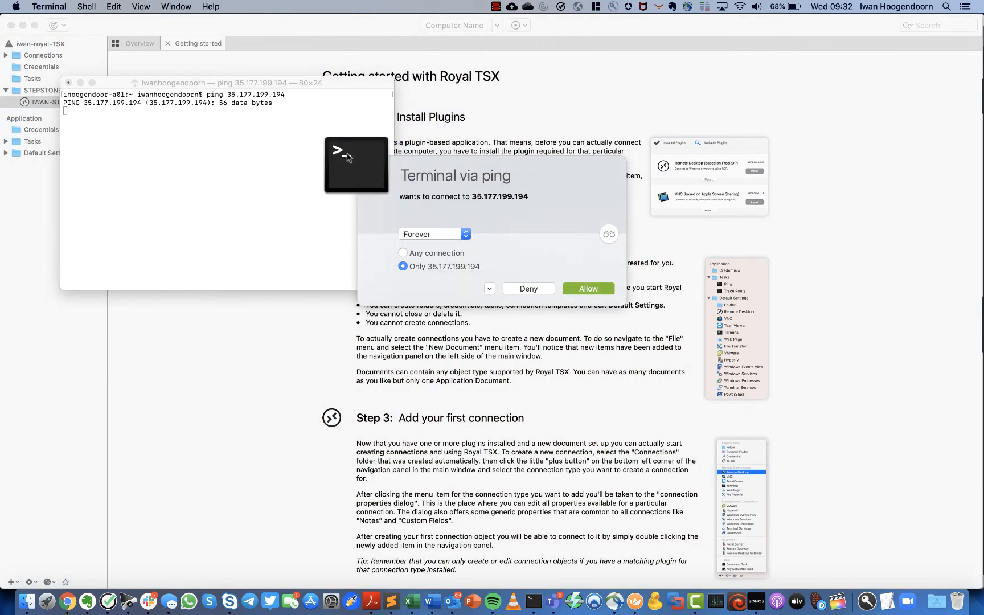
click(592, 290)
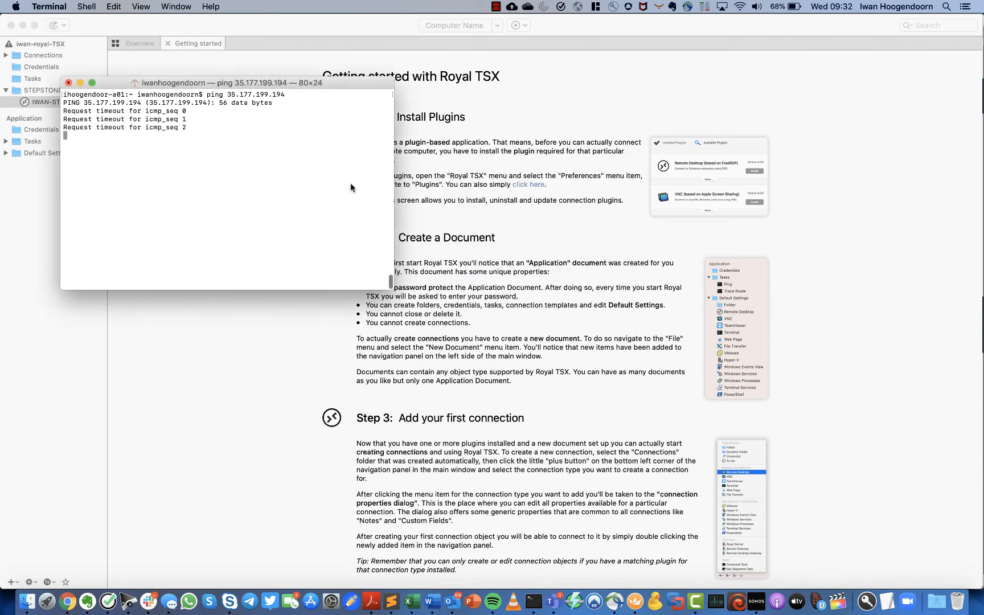
click(67, 601)
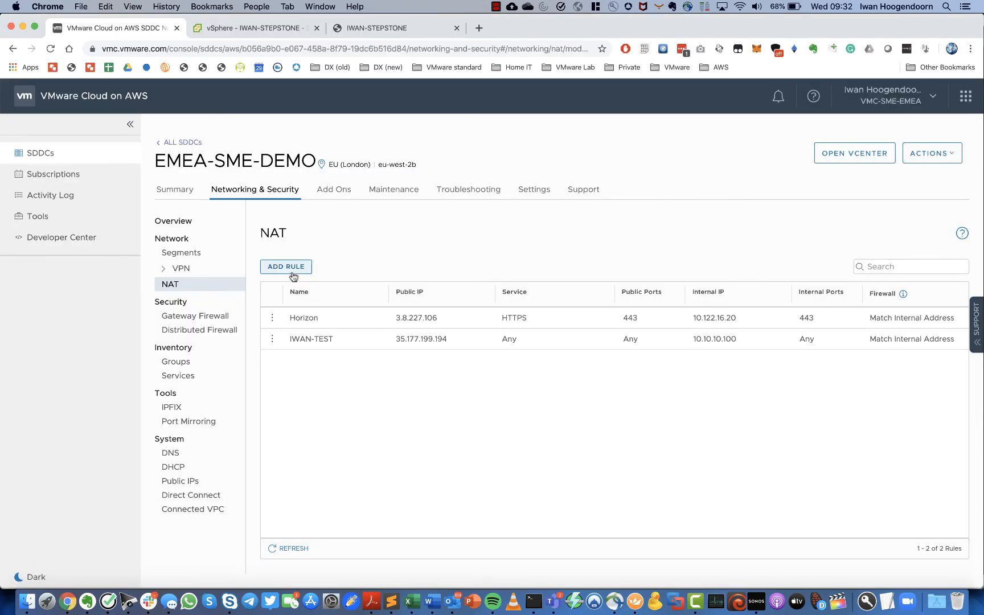
- Open the Compute Gateway firewall rules and edit the IWAN-STEP rule
click(199, 331)
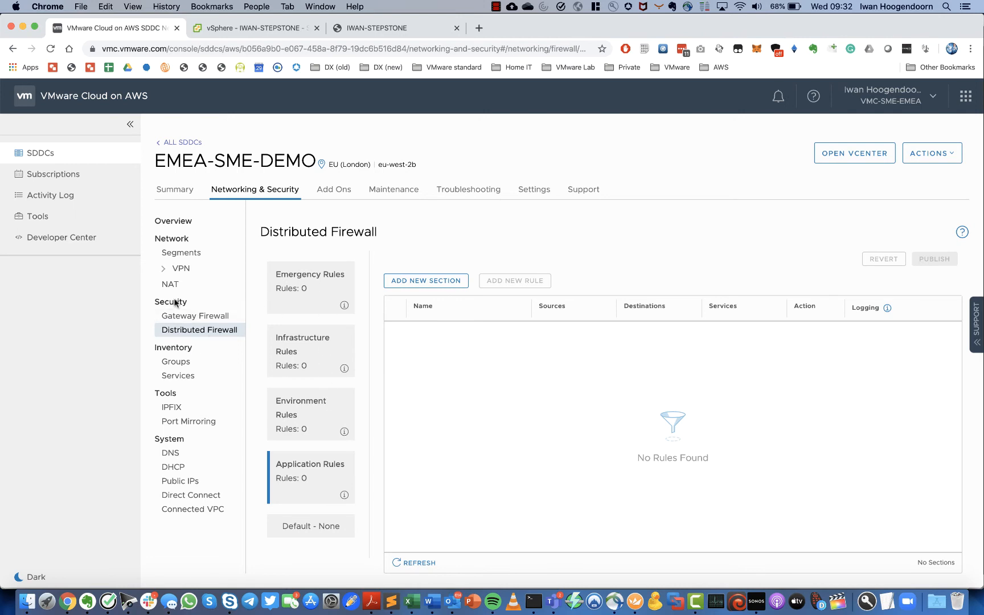
click(182, 320)
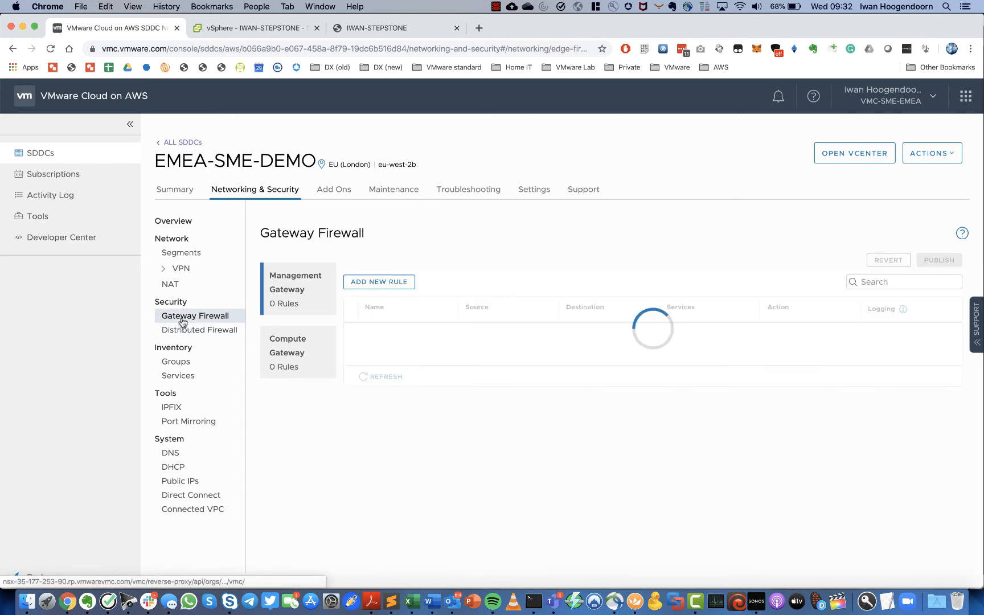
click(306, 357)
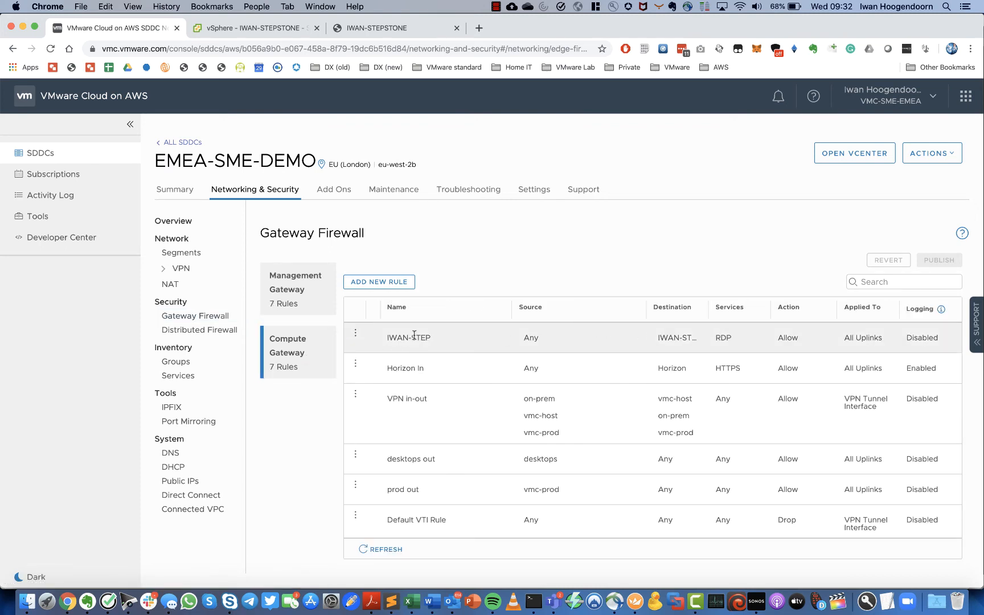
click(357, 336)
click(413, 326)
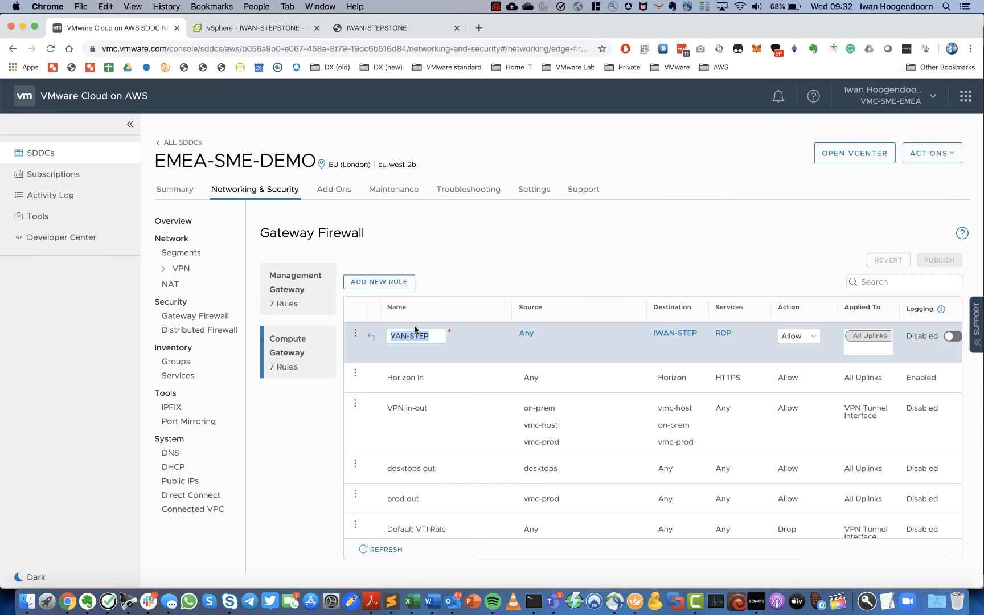
- Add ICMPv4-ALL next to RDP in the rule's services and publish it
click(725, 338)
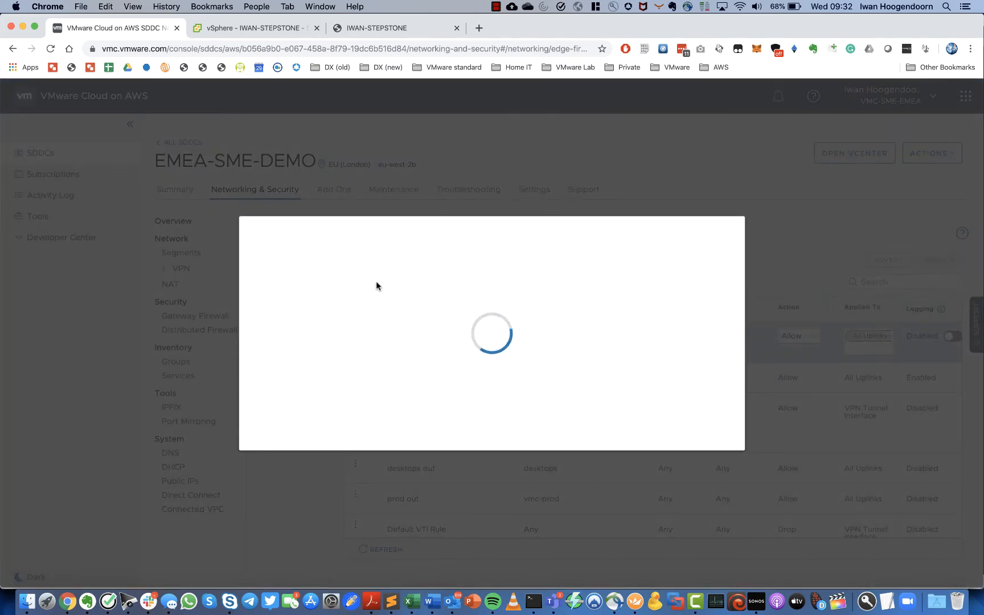
click(343, 245)
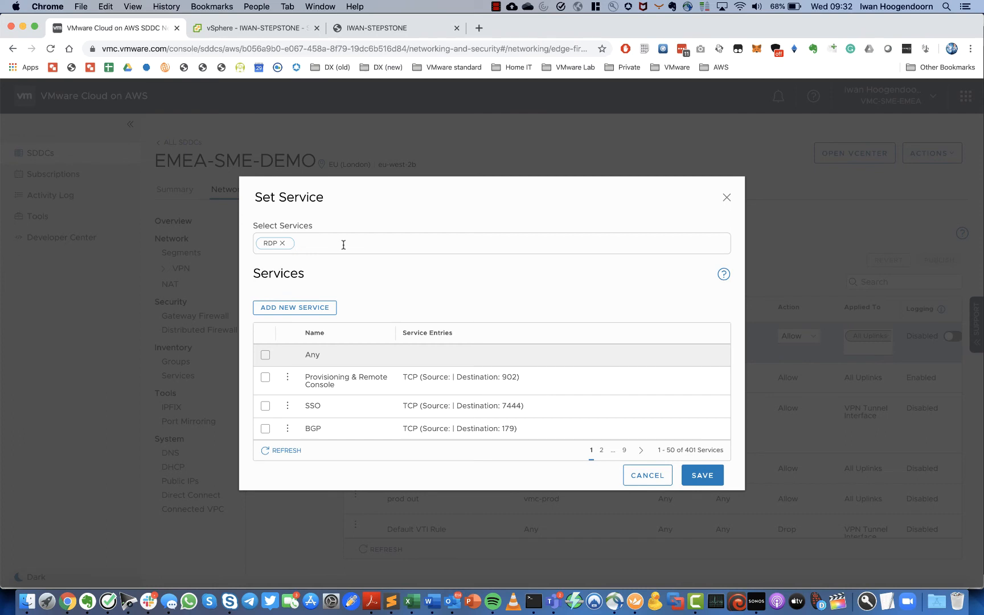
text(ICMP)
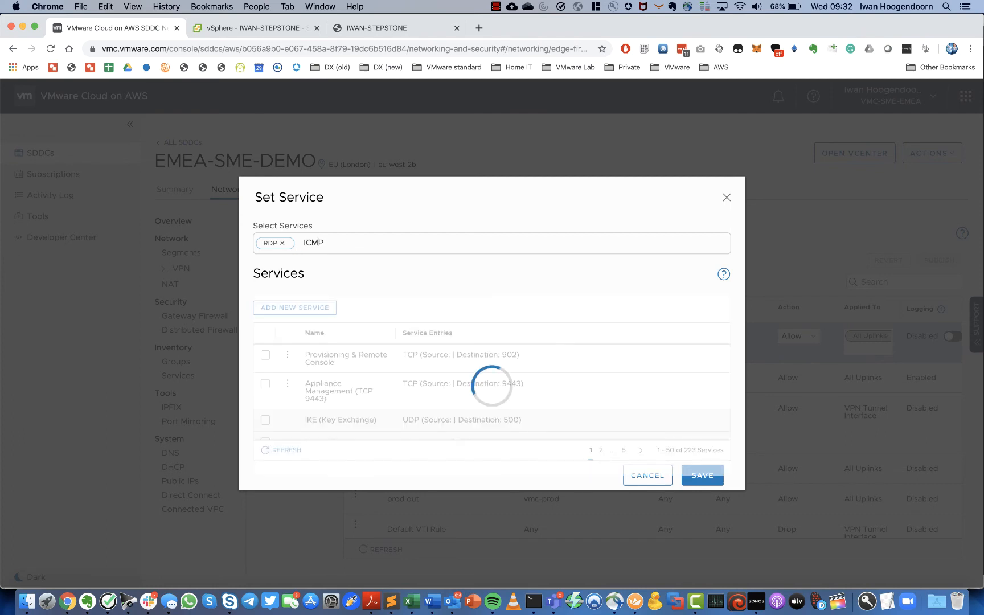
scroll(297, 404, down, 3)
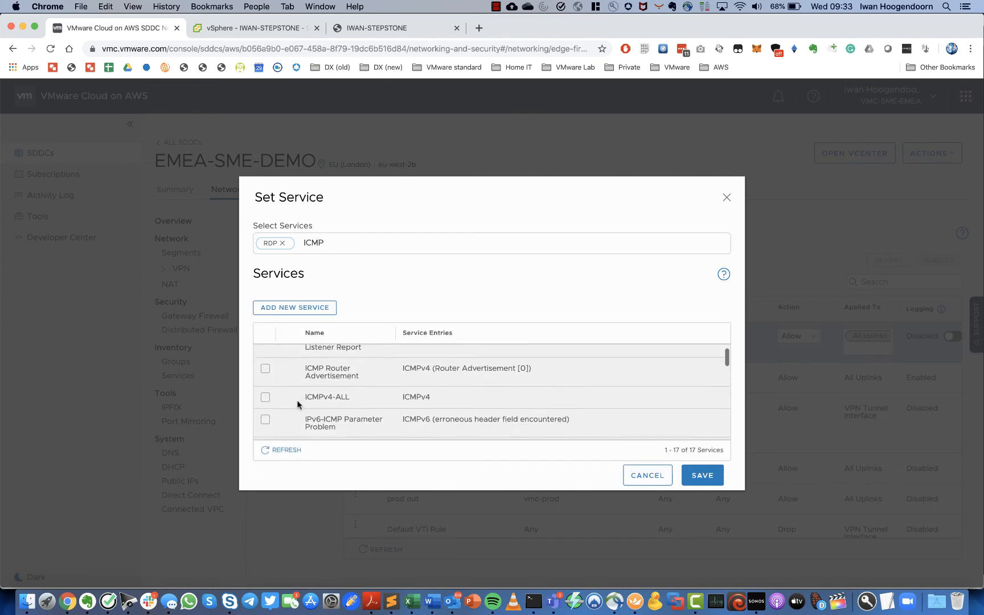
click(266, 365)
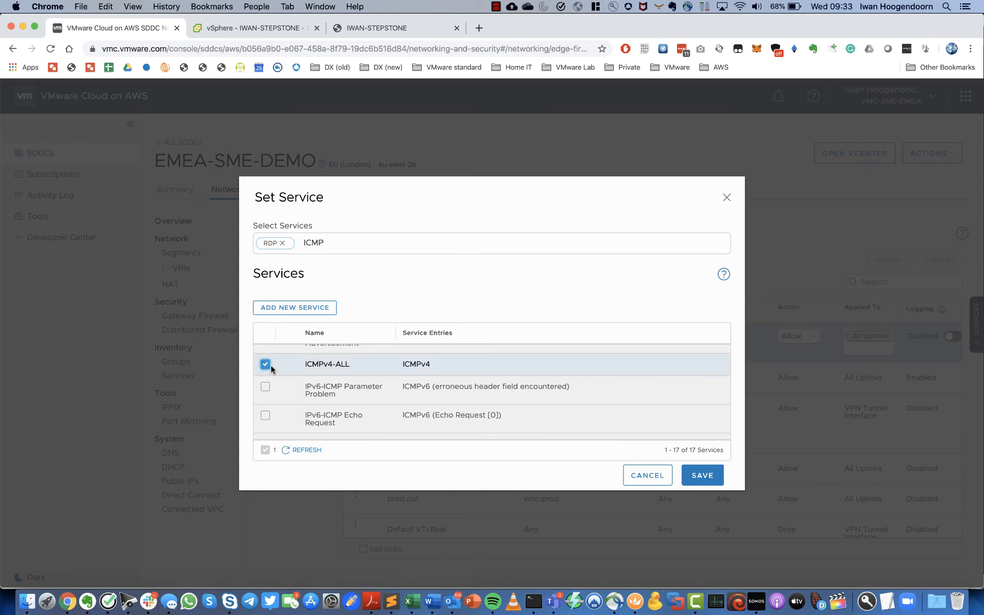
scroll(539, 418, down, 5)
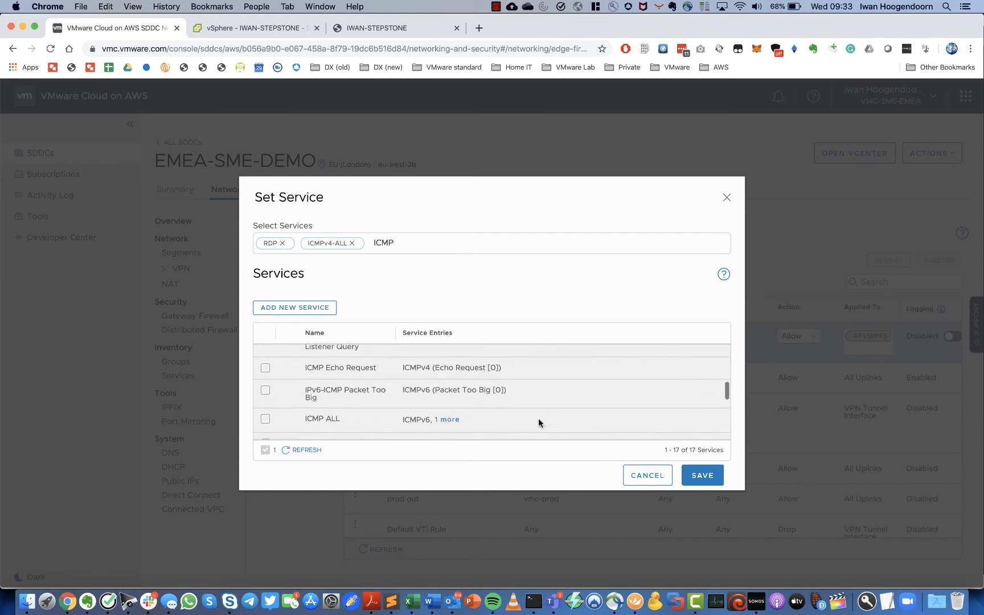
scroll(539, 418, up, 5)
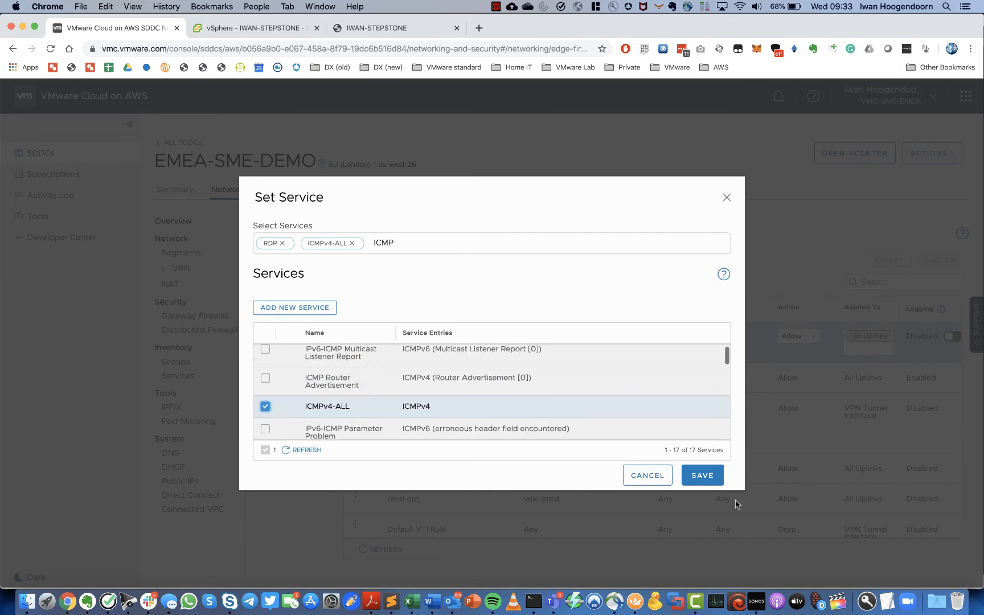
click(702, 475)
click(940, 260)
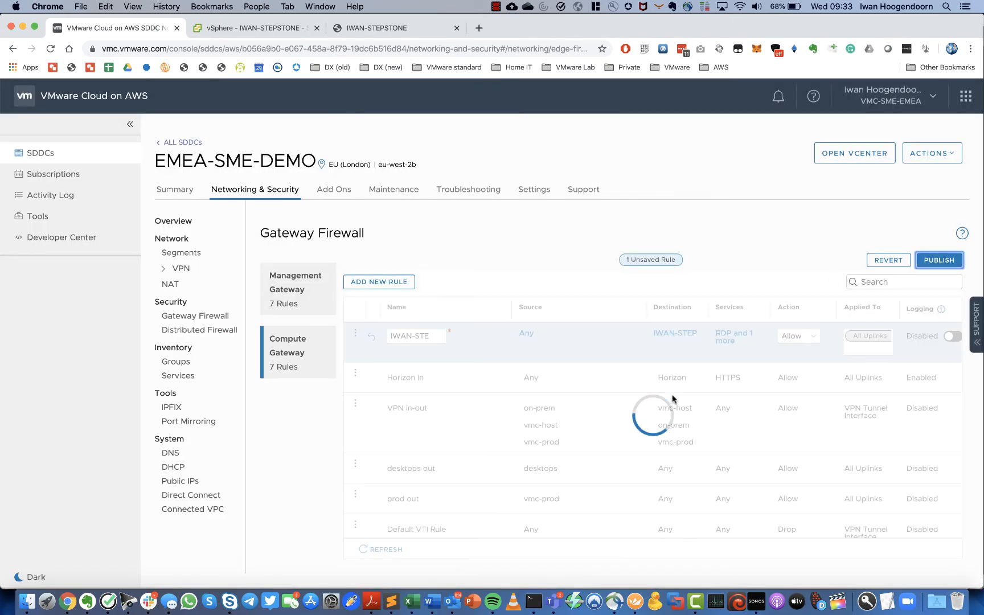
- Open a second Terminal window beside the running ping output
click(536, 604)
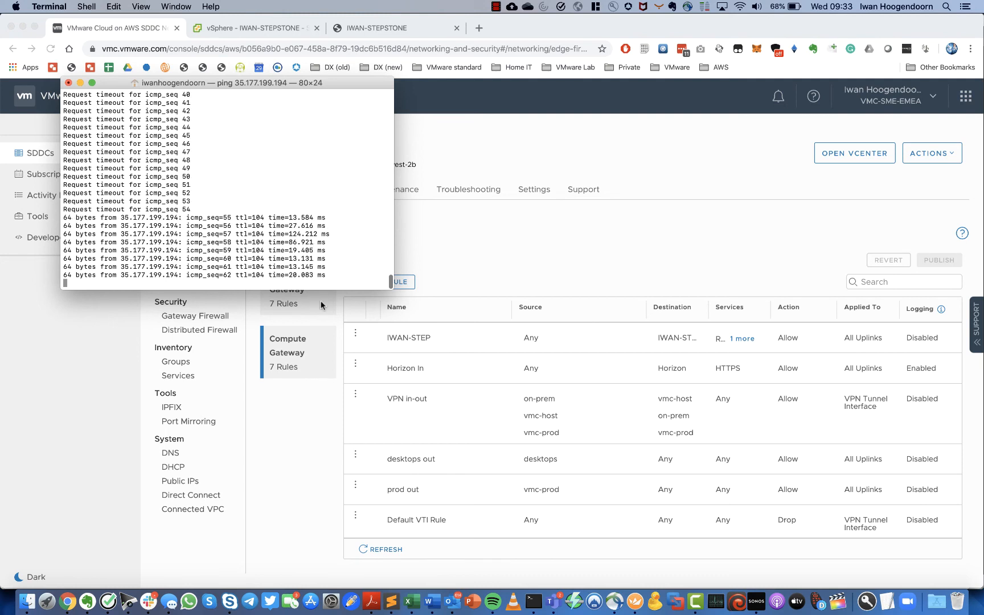
right_click(534, 603)
click(541, 480)
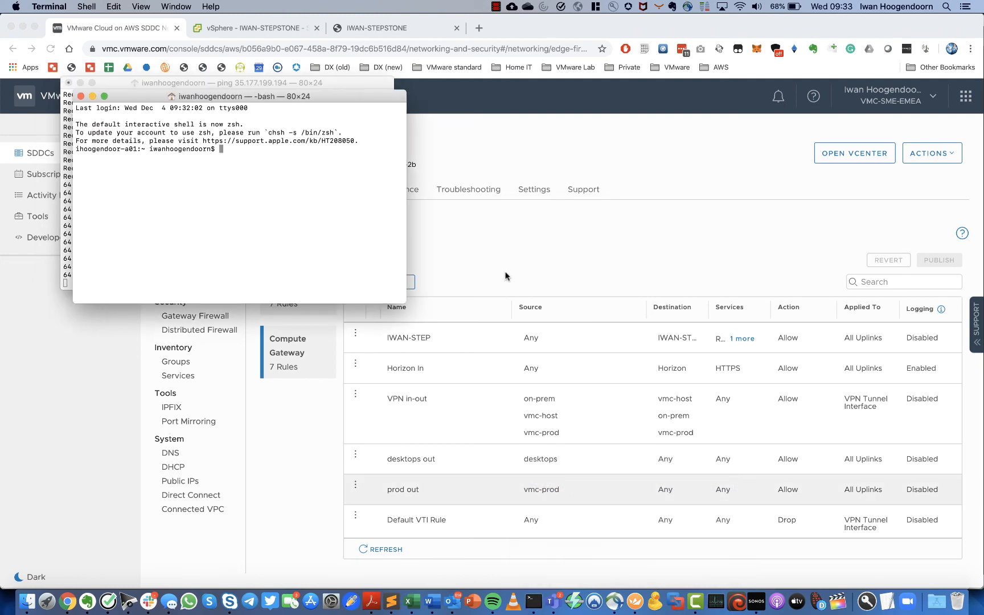
drag(327, 97, 623, 111)
- Run 'telnet 35.177.199.194 3389', close the extra shell, and return to the firewall console
text(t)
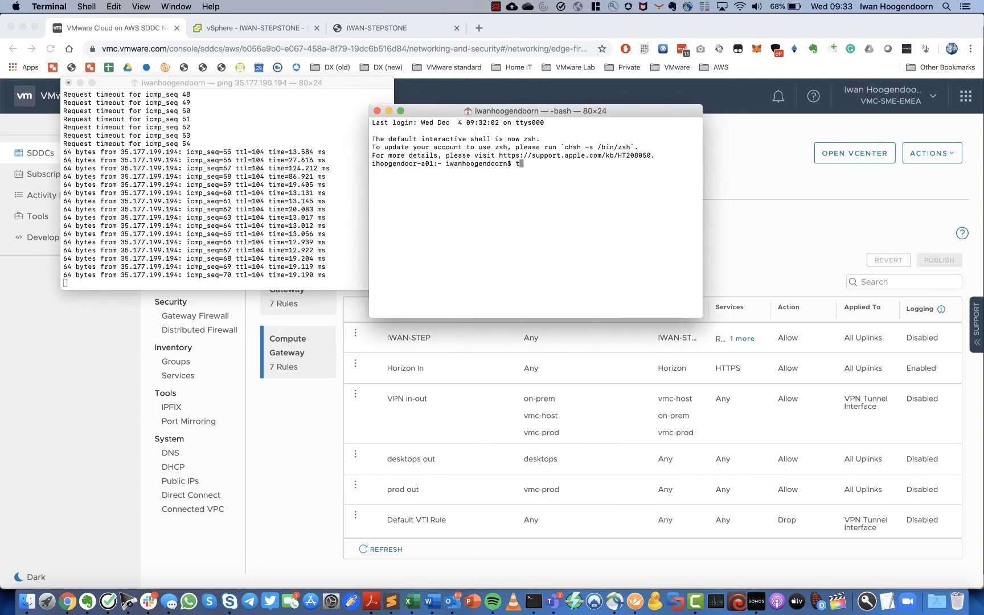
text(elnet)
right_click(556, 190)
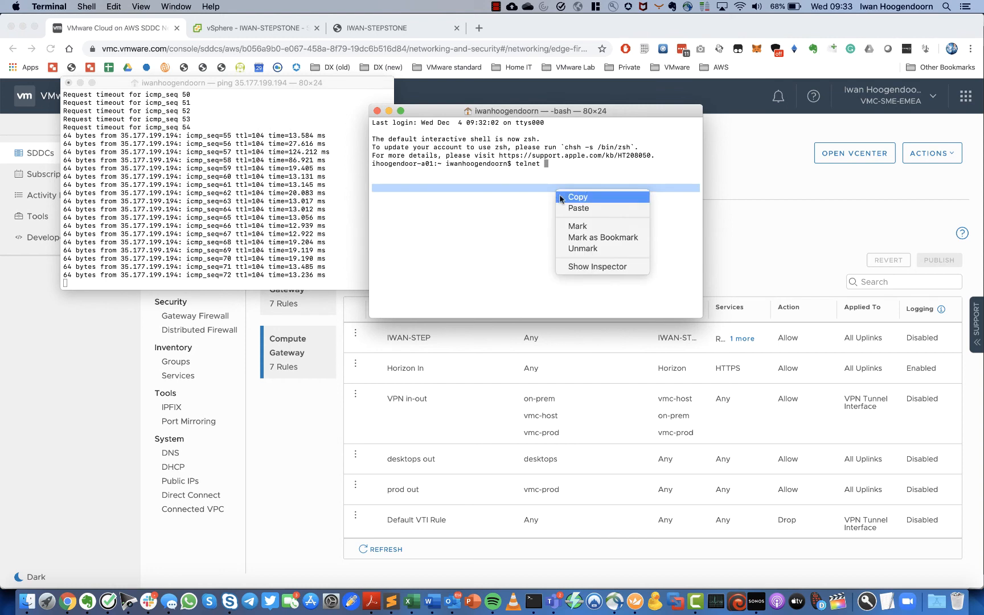
click(573, 206)
text(33)
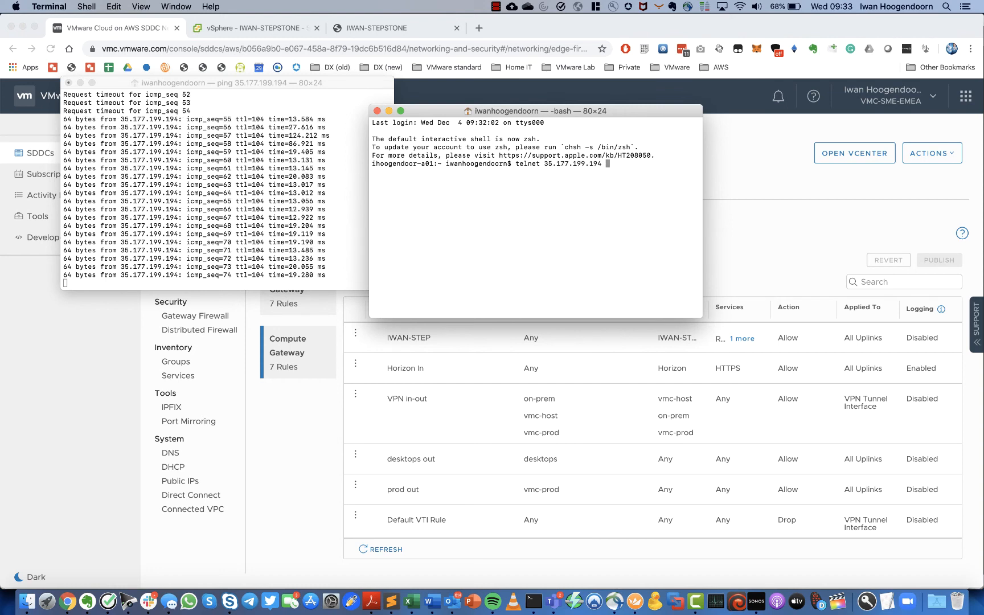
text(89)
key(Return)
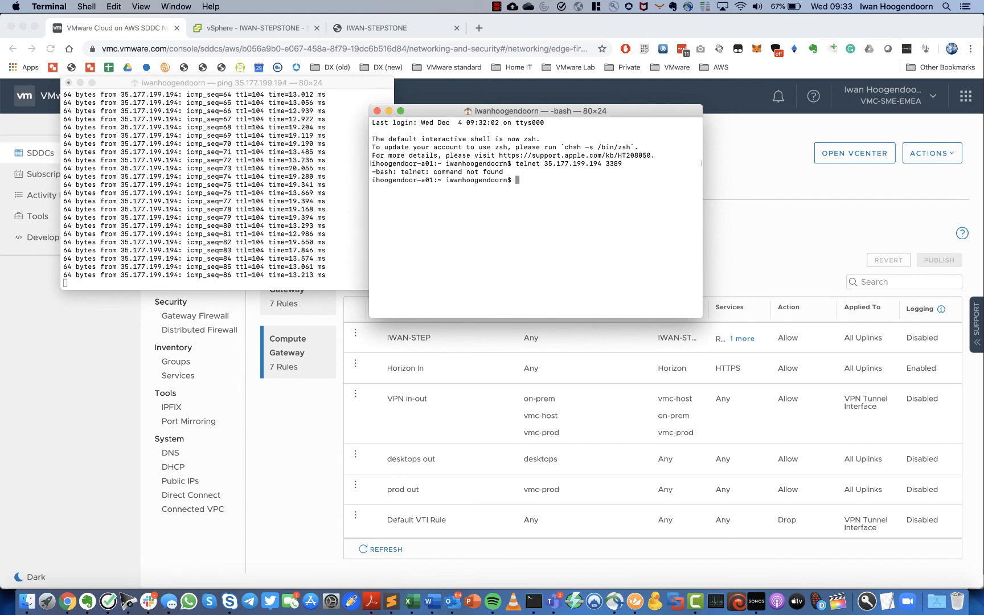
click(377, 111)
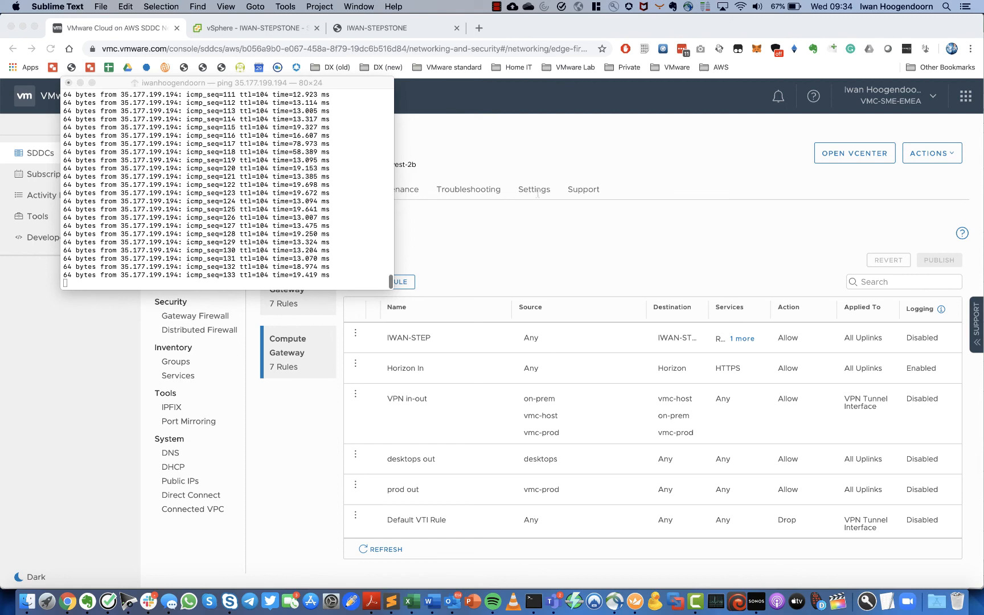
click(540, 236)
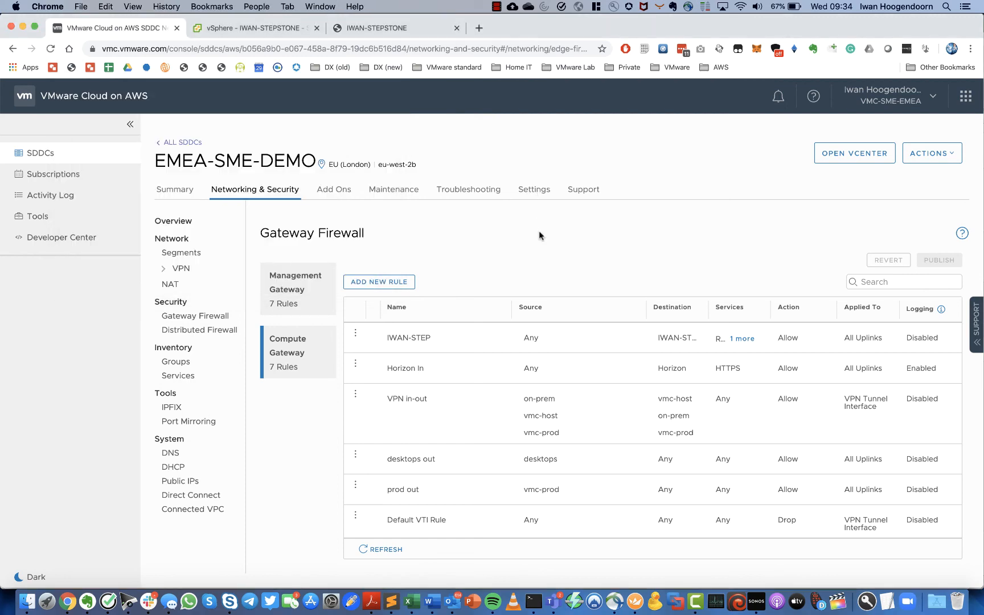
- Allow Remote Desktop connections without NLA, then close Server Manager and Network Connections
click(387, 33)
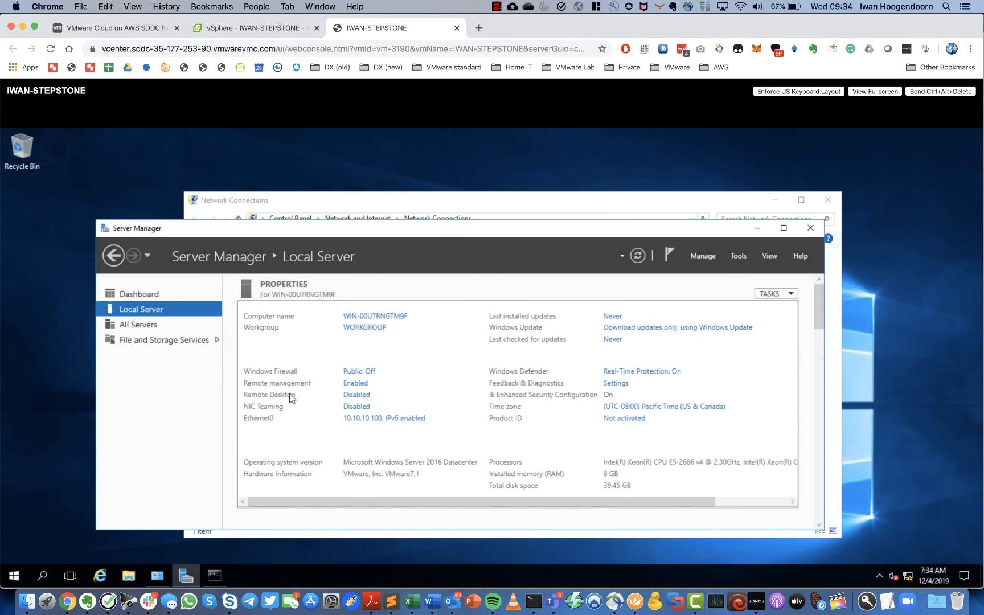
click(351, 396)
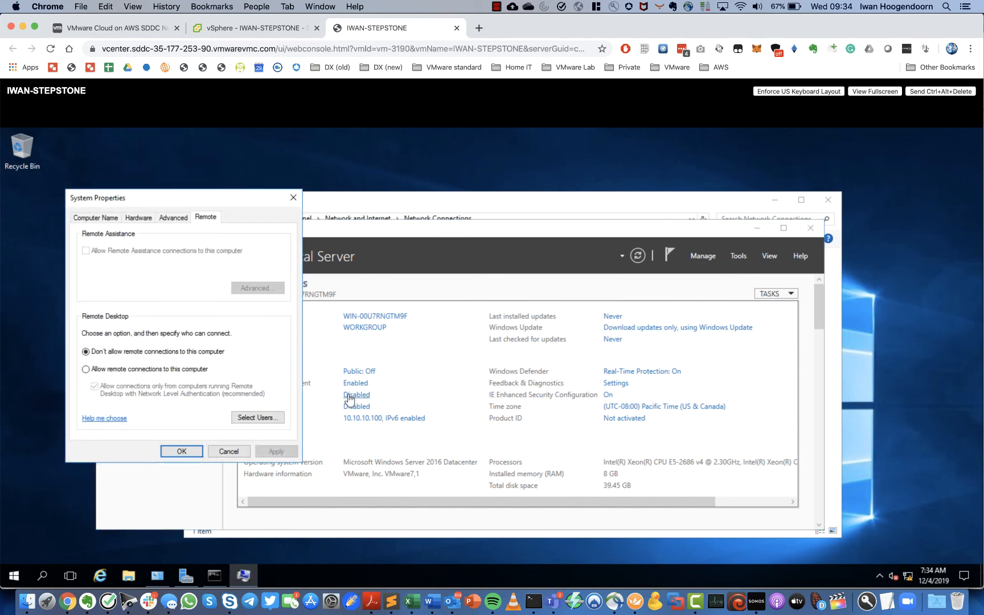
click(86, 370)
click(191, 333)
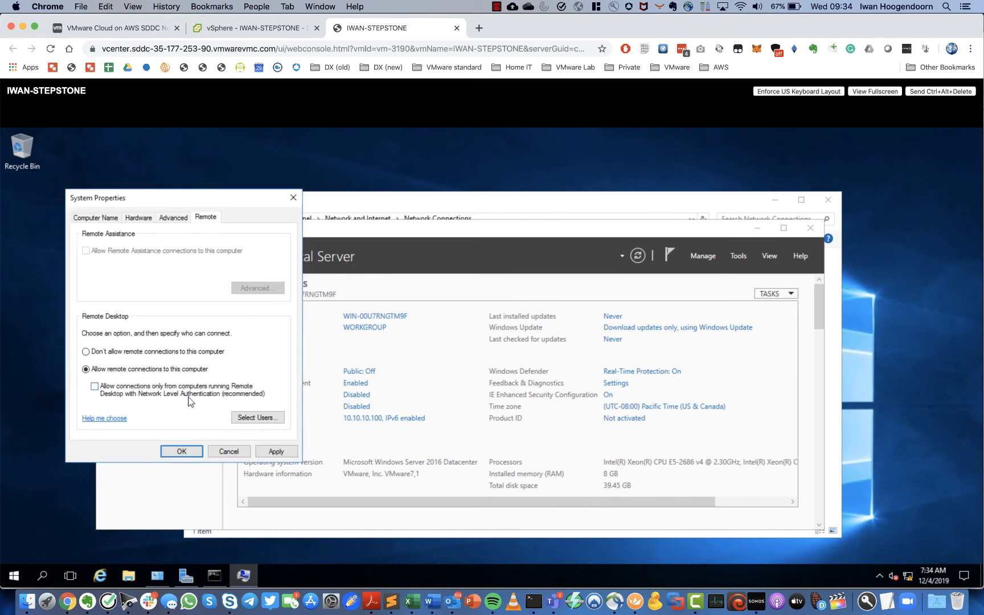
click(277, 452)
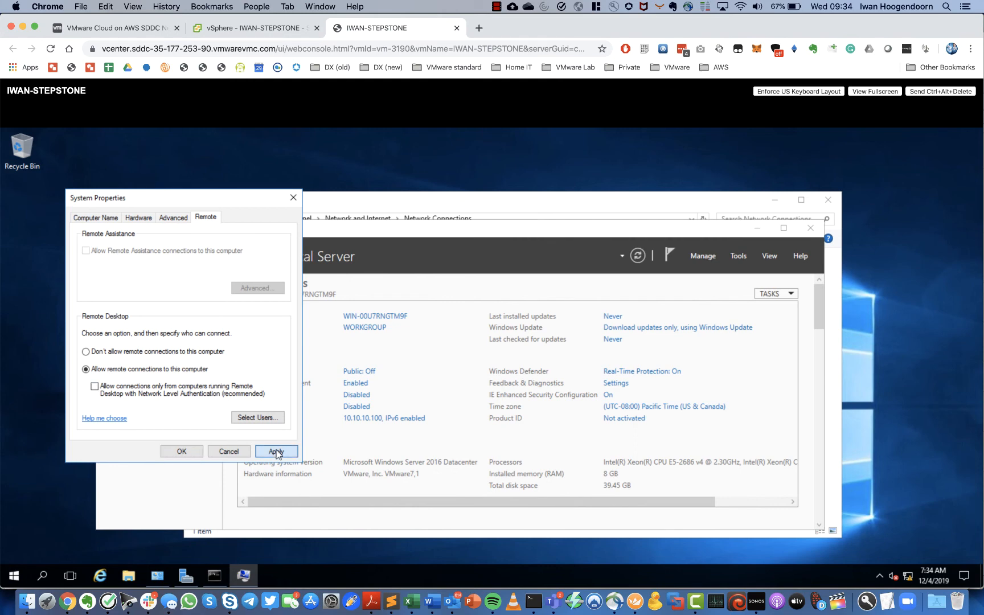
click(183, 454)
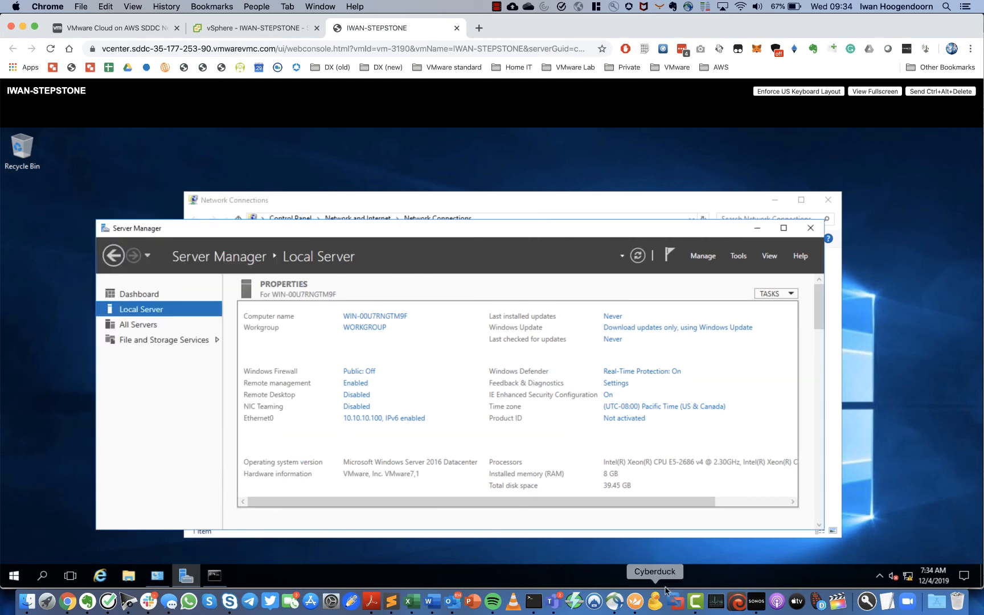
click(813, 229)
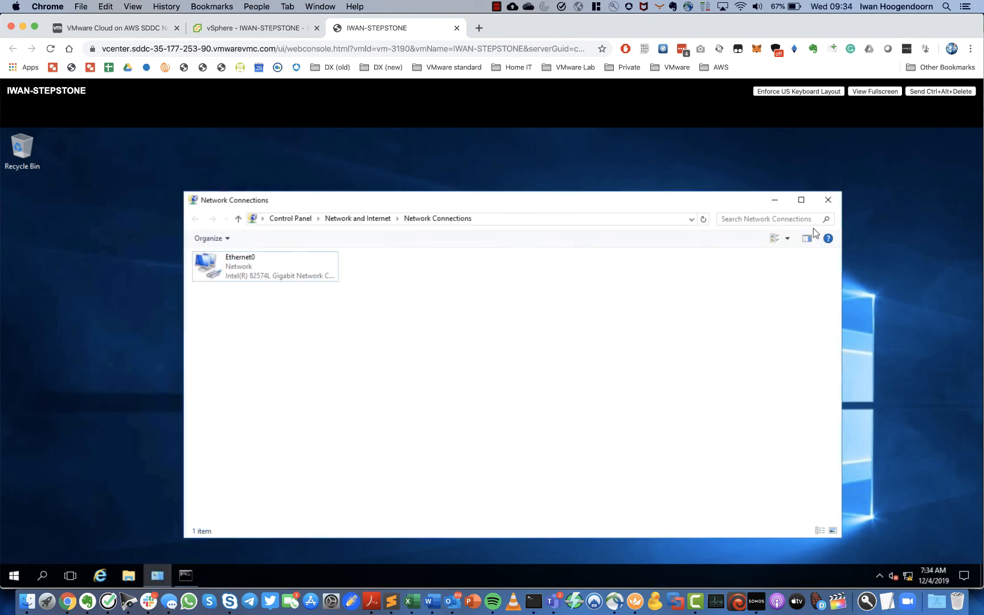
click(829, 200)
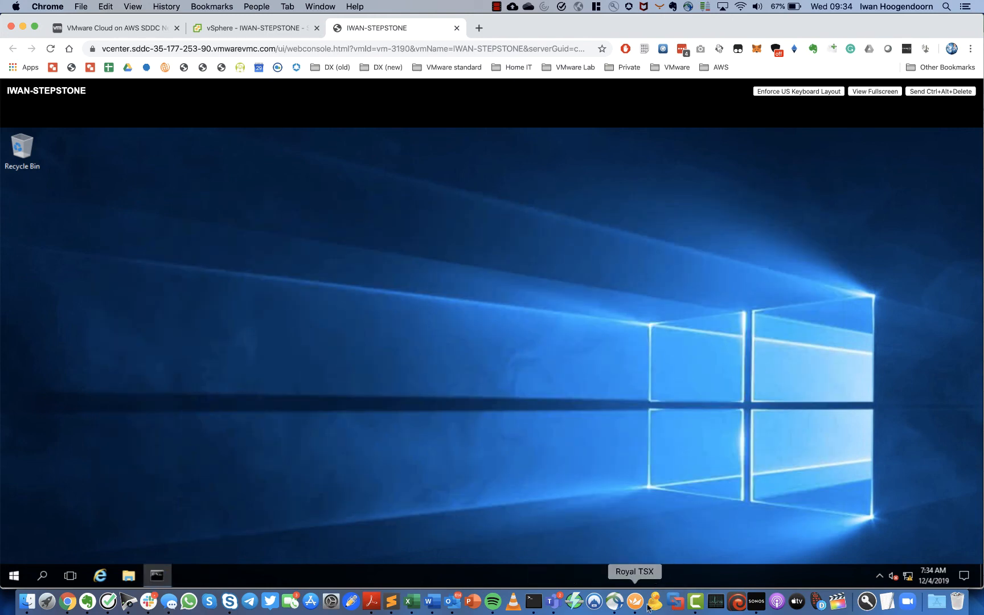
- Open the IWAN-STEPSTONE Remote Desktop session in Royal TSX, then return to Chrome
click(636, 602)
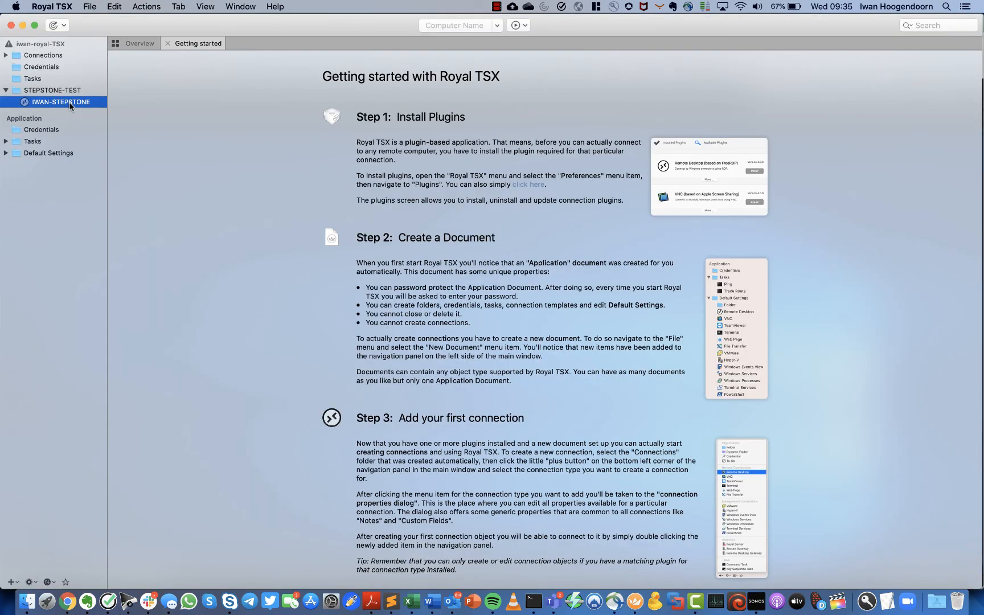
double_click(73, 102)
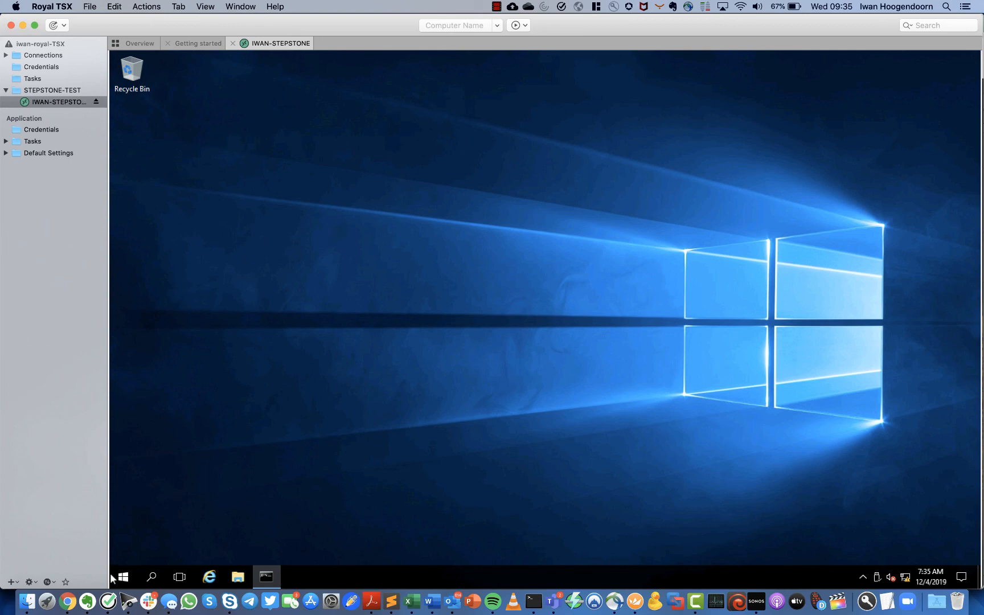
click(67, 603)
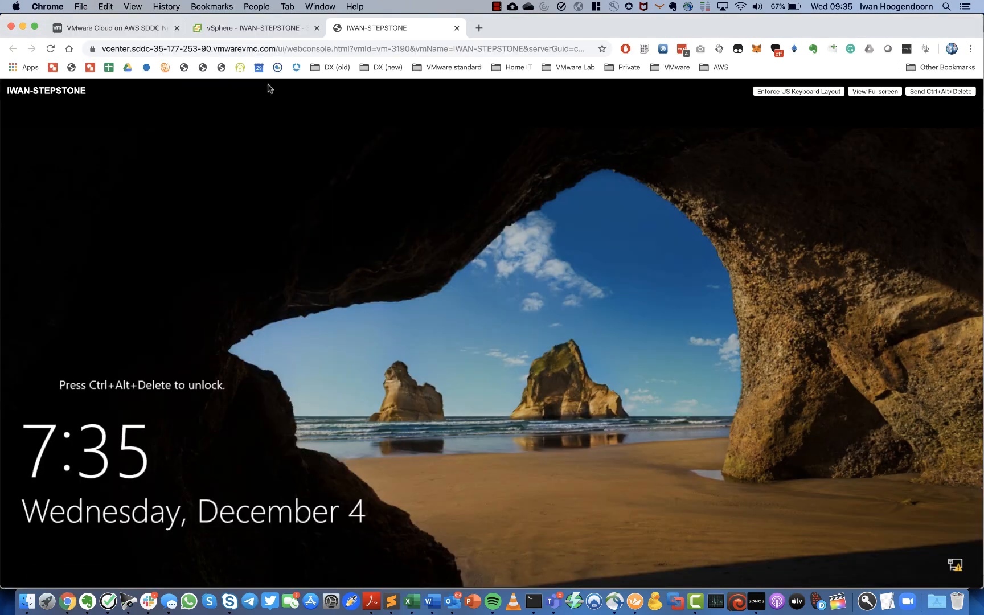
- Expand the IWAN-STEP rule's services to show RDP and ICMPv4-ALL, then return to Royal TSX
click(139, 29)
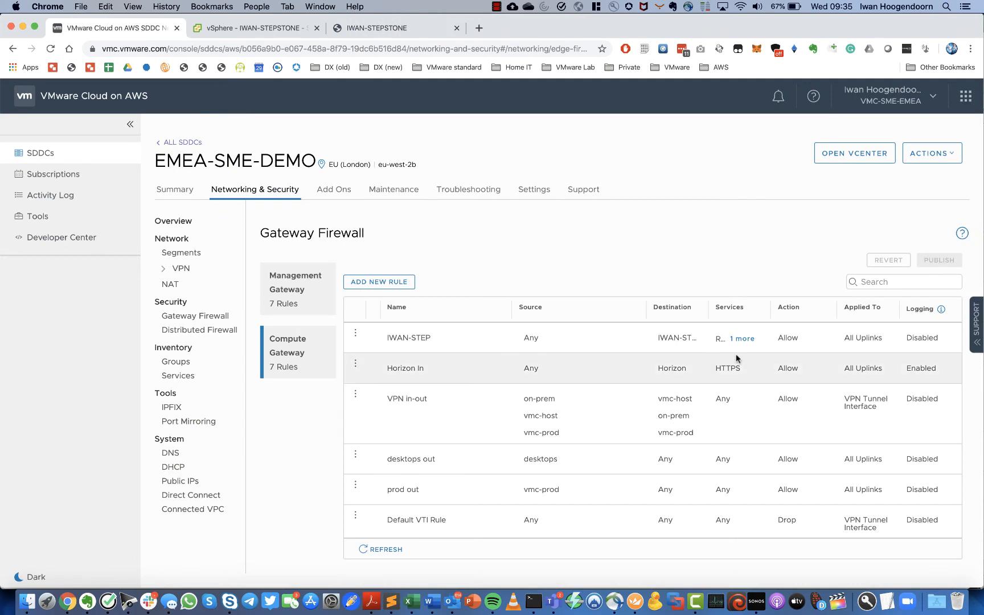
click(742, 340)
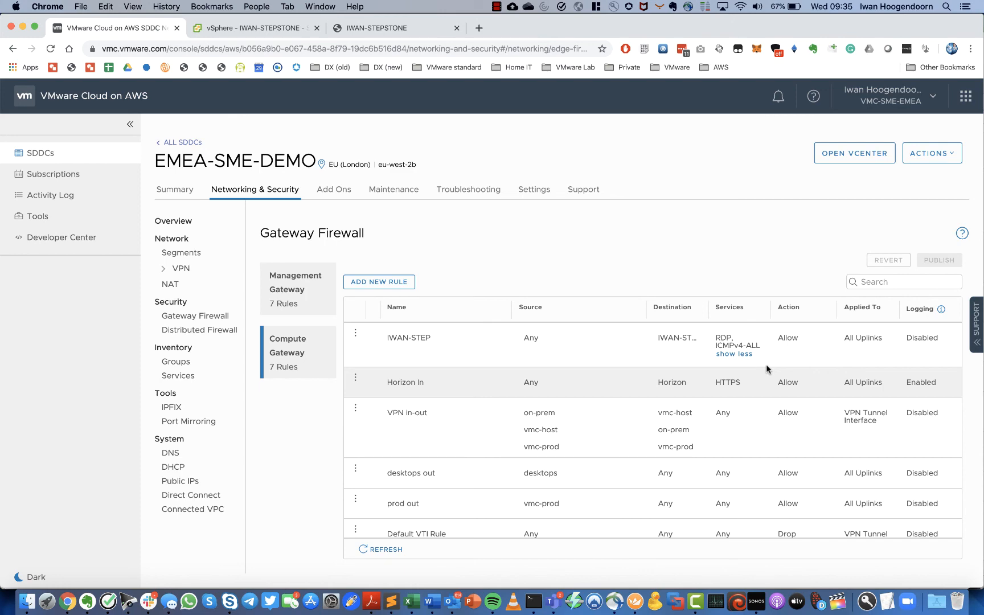
click(635, 601)
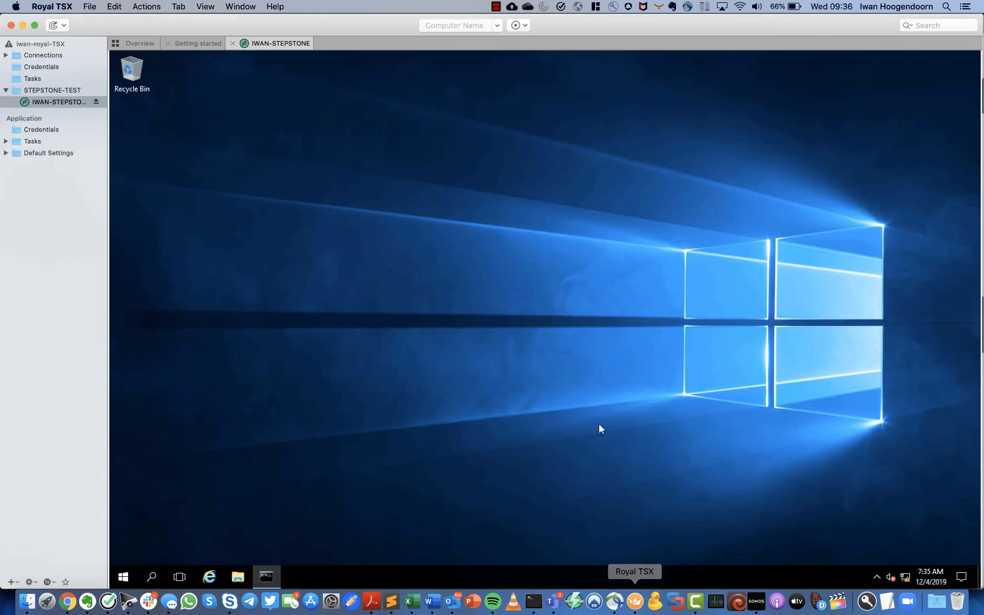
- Reopen the IWAN-STEPSTONE session and rerun ping 8.8.8.8 in Command Prompt, stopping with Ctrl+C
click(233, 43)
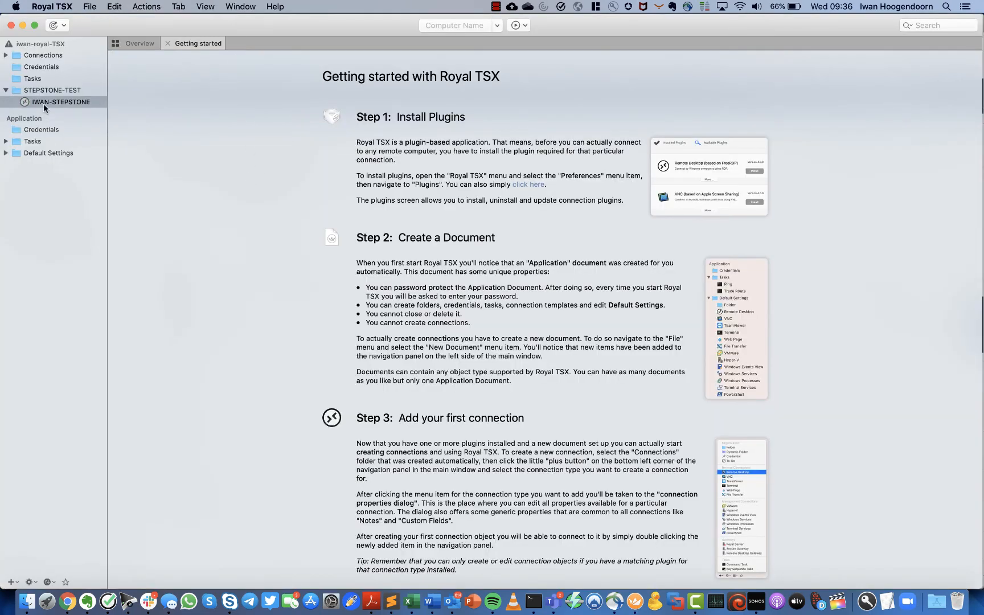
double_click(43, 102)
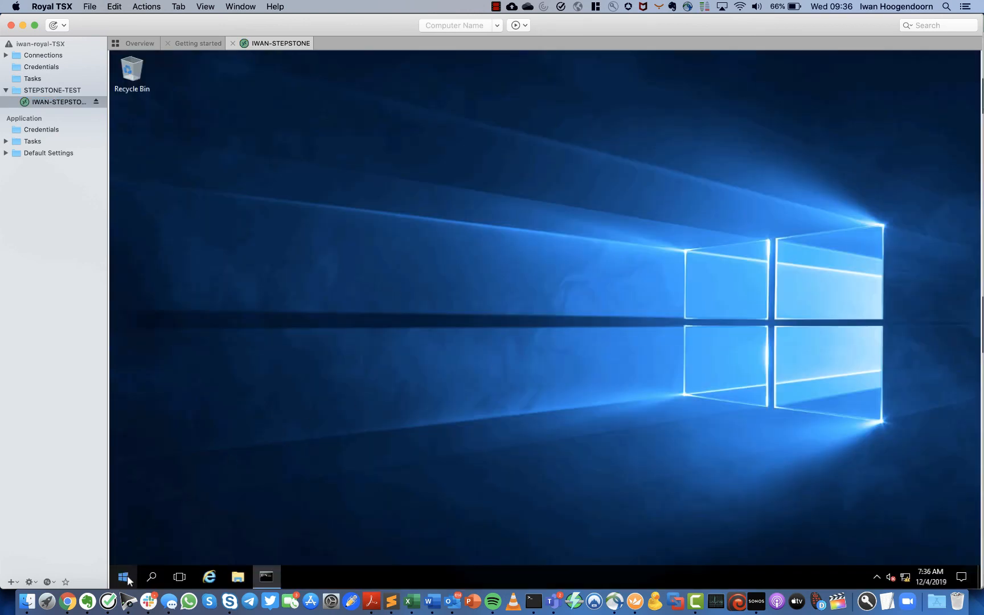
click(268, 578)
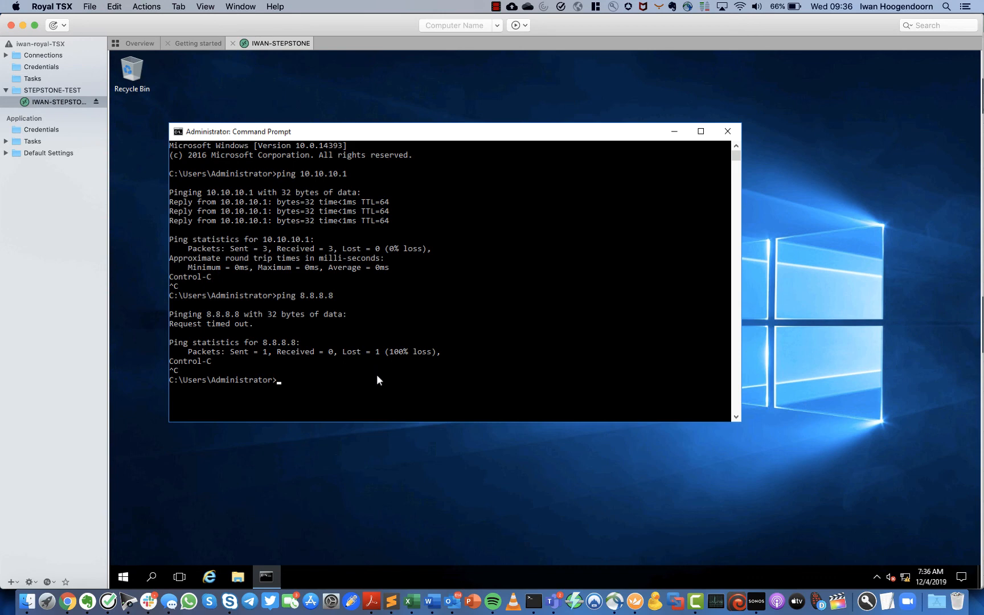
key(Up)
key(Return)
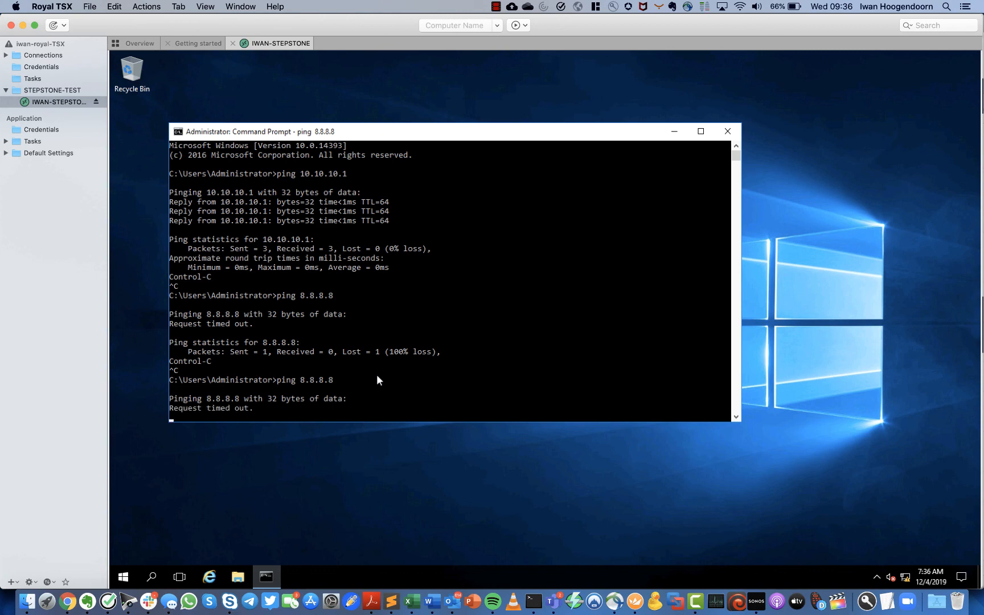
key(ctrl+c)
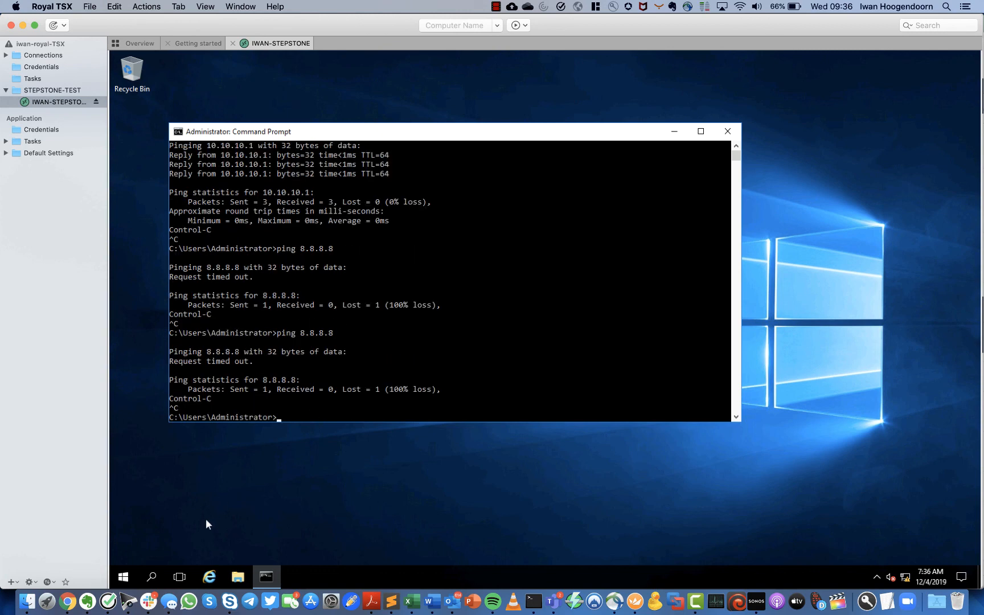
click(67, 604)
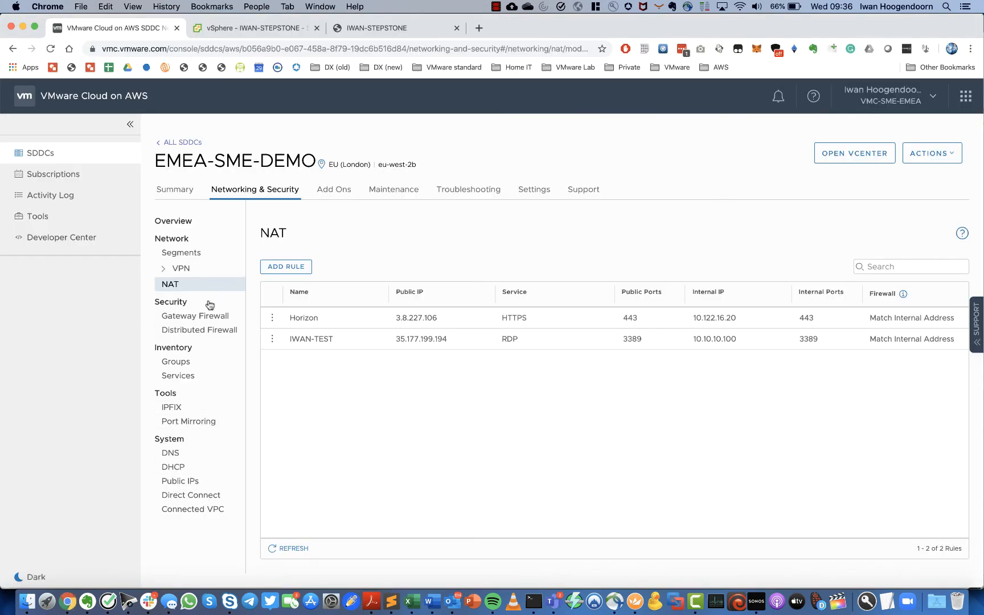
click(197, 316)
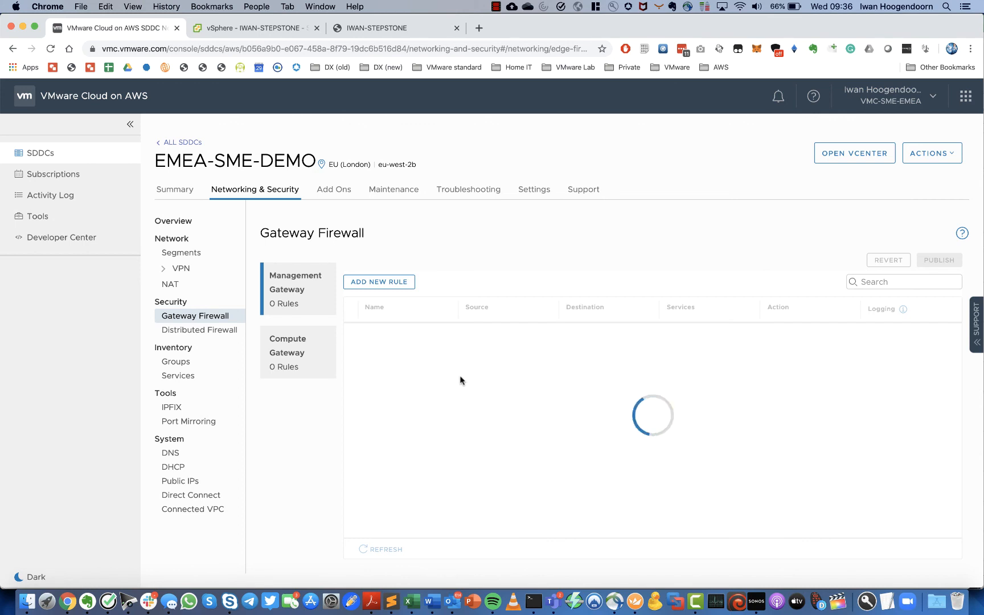
click(380, 282)
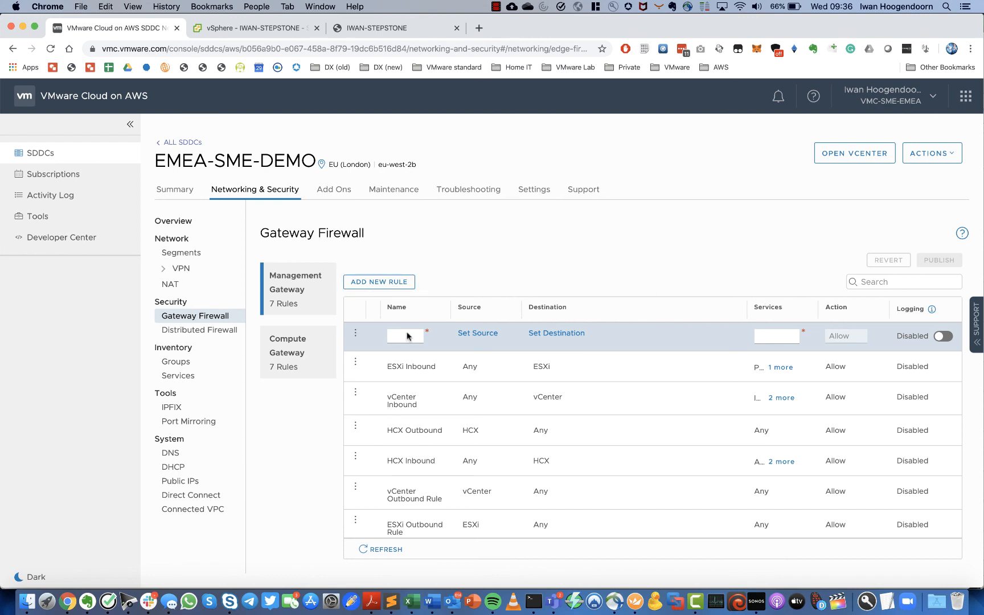
click(283, 365)
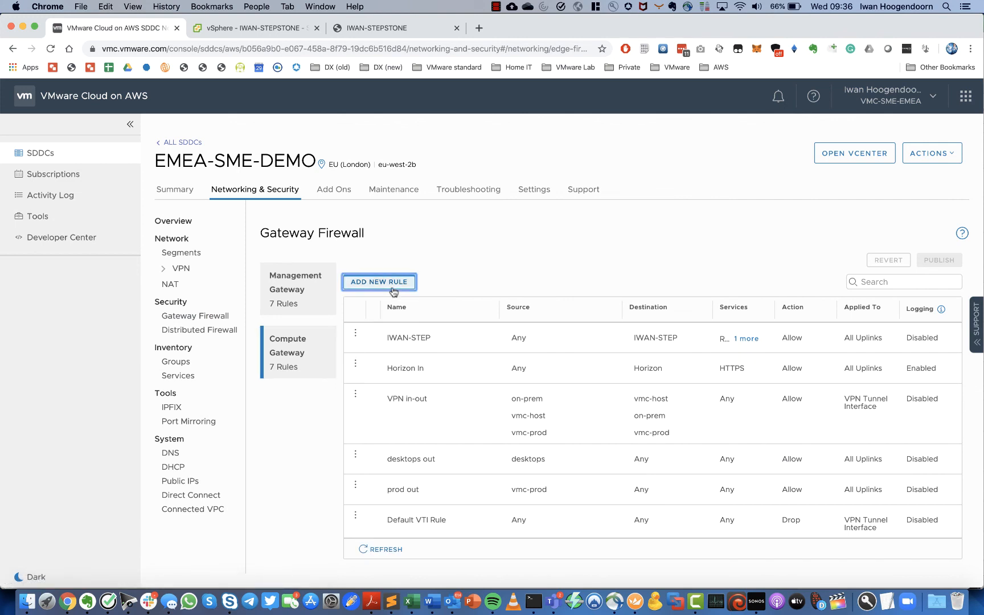
click(393, 285)
text(IWAN)
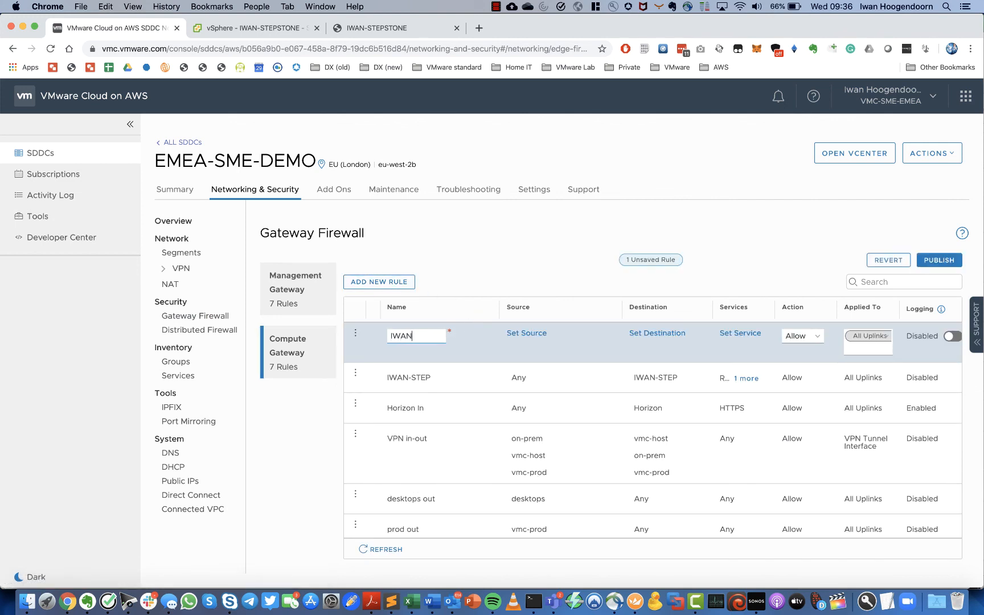
text(-STEP)
text(-)
text(WWW)
- Set the rule's source to the IWAN-STEP group and its destination to Any
click(533, 337)
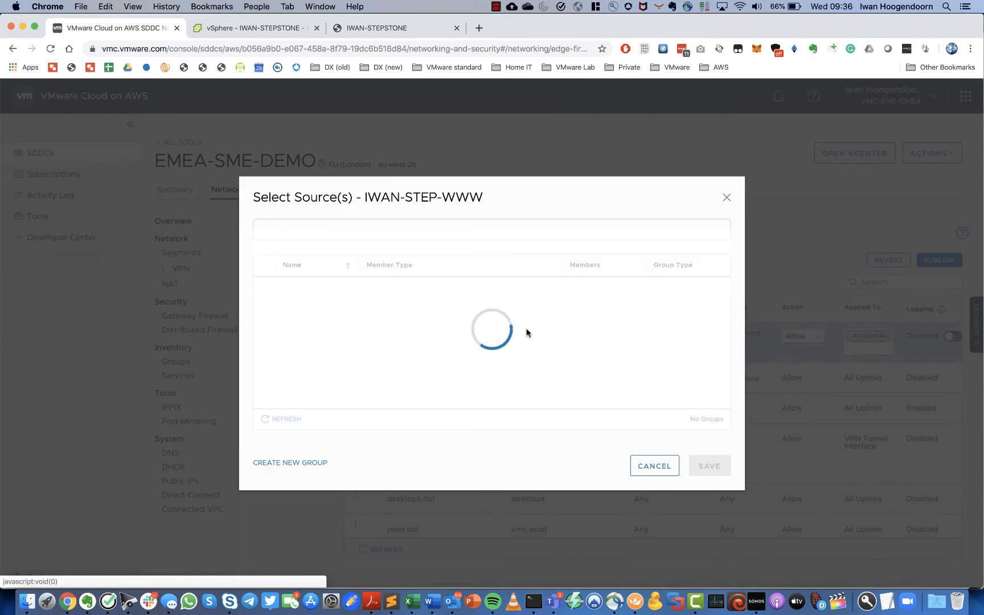
scroll(271, 310, down, 4)
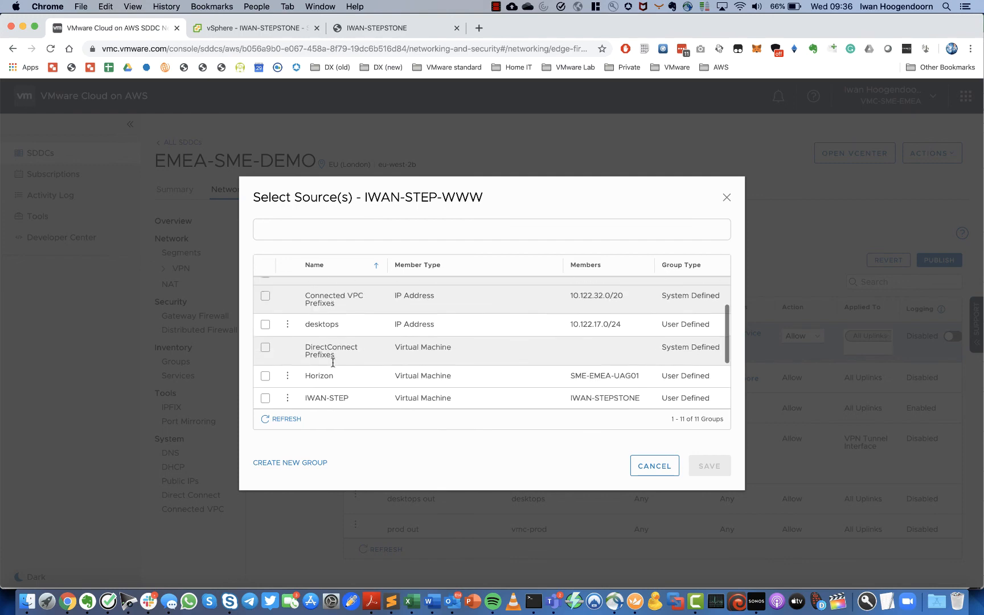
click(266, 349)
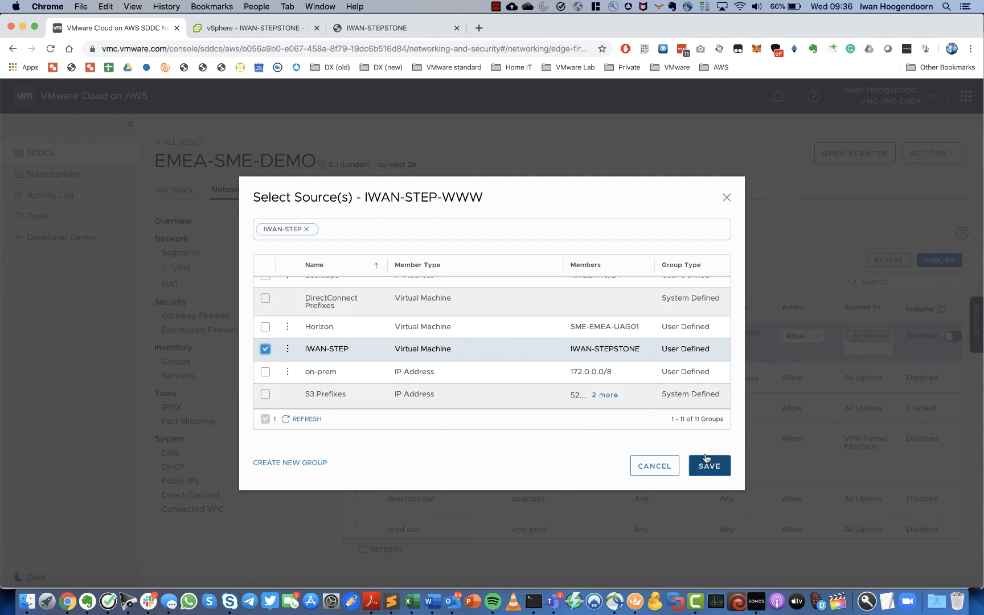
click(710, 466)
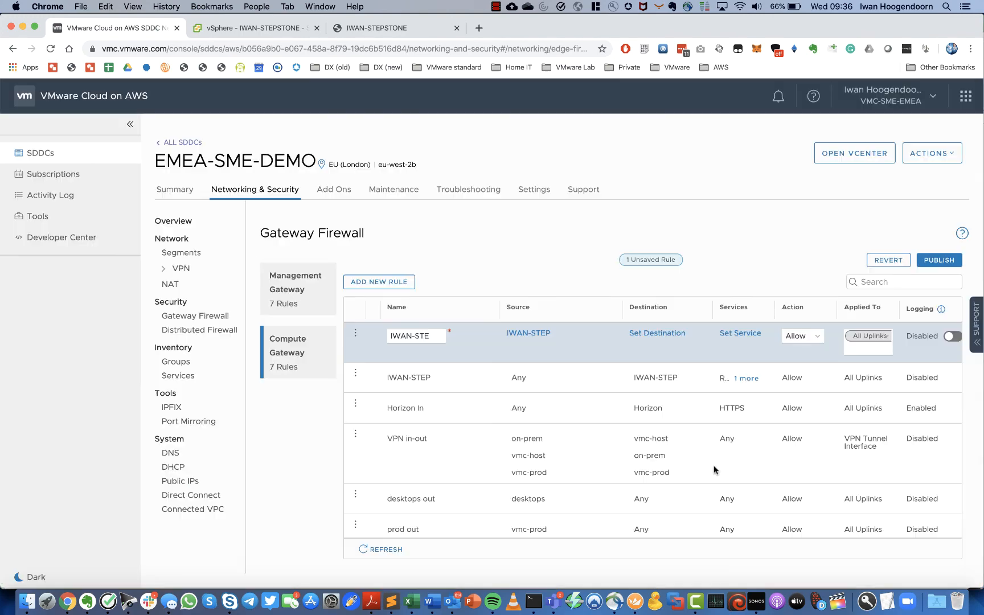
click(659, 334)
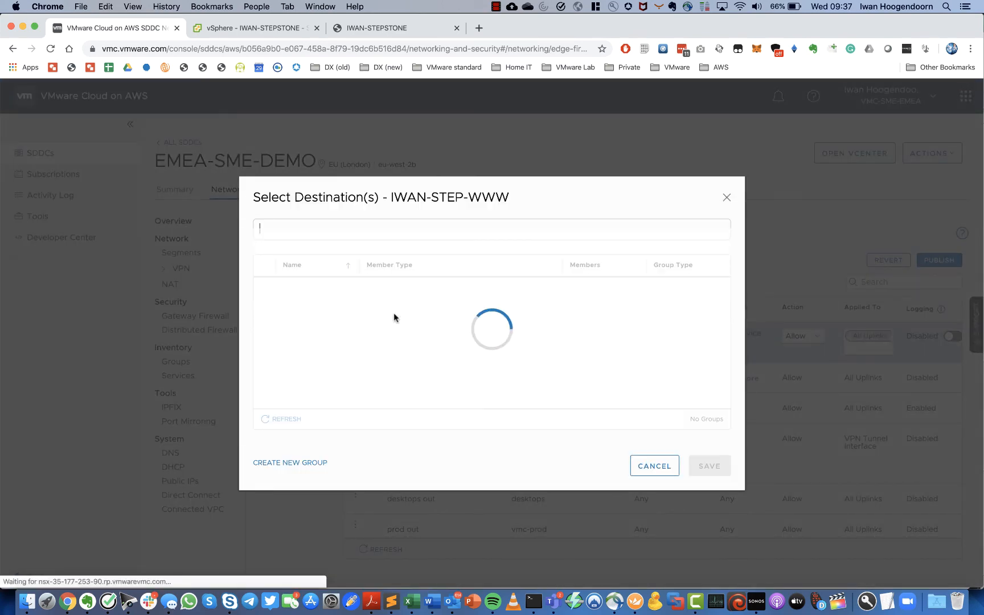
click(265, 287)
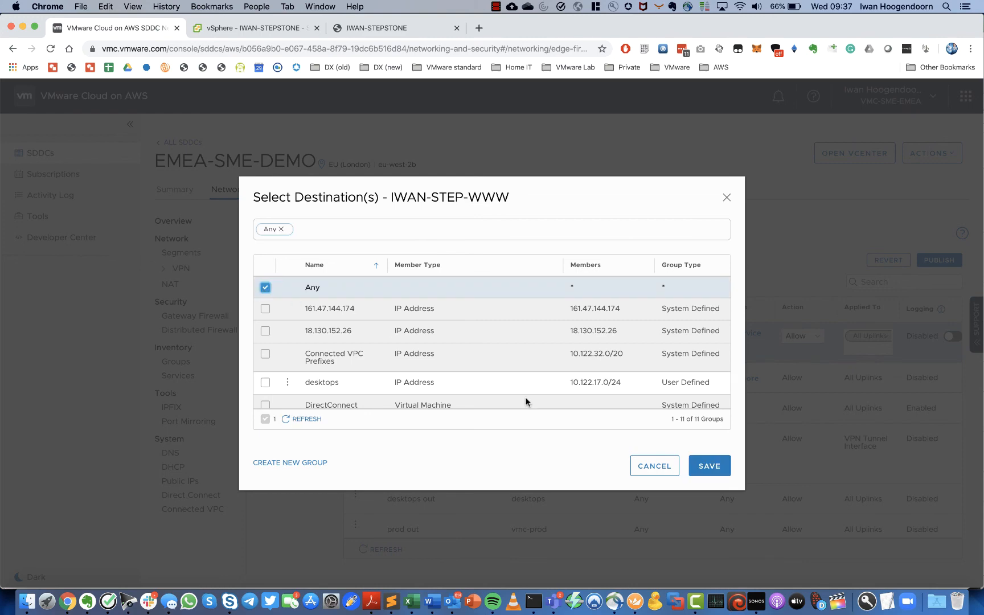
click(712, 468)
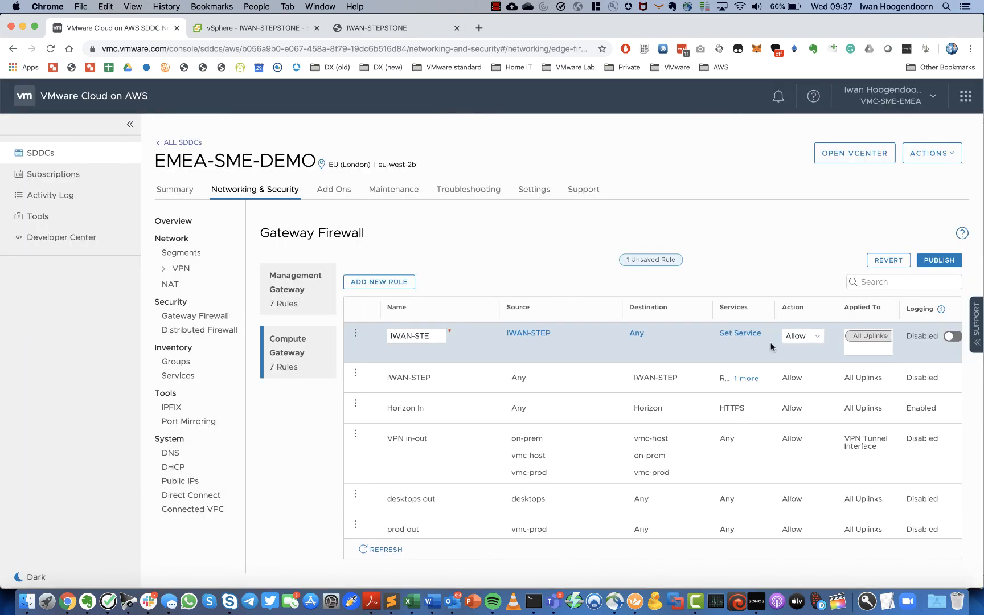
- Set the rule's service to Any and publish it
click(740, 337)
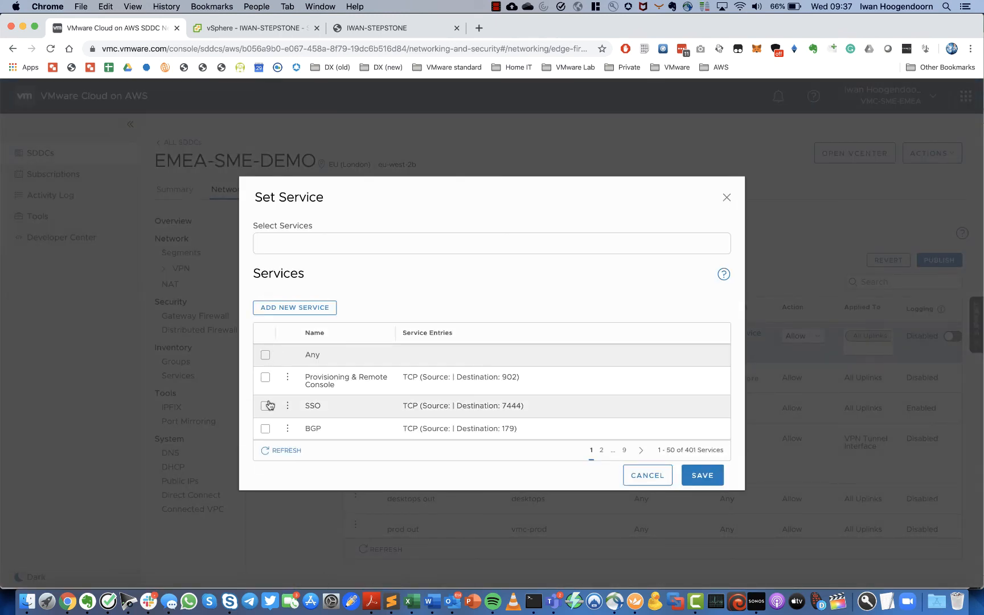
click(266, 354)
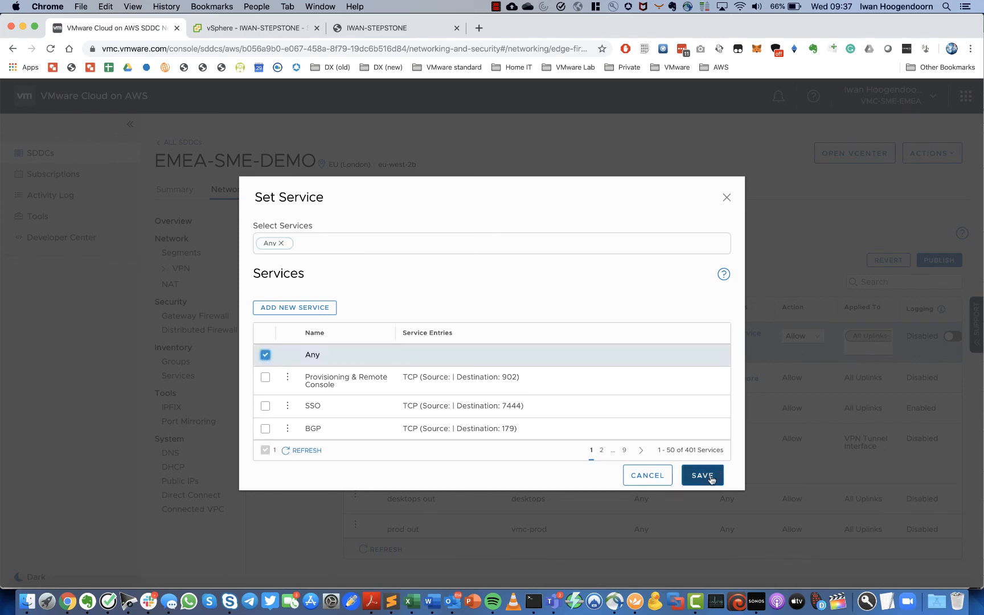
click(710, 475)
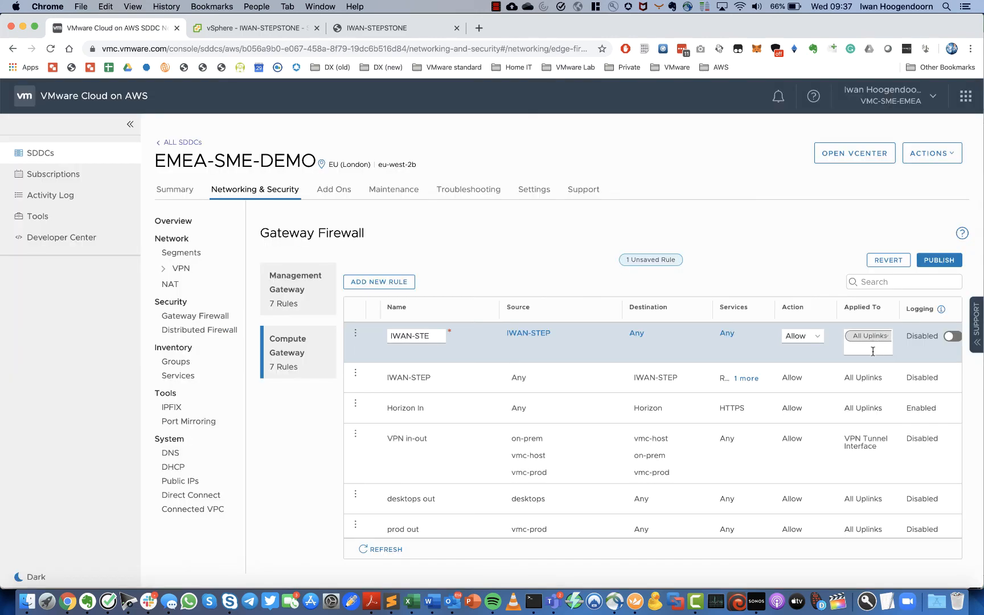
click(946, 260)
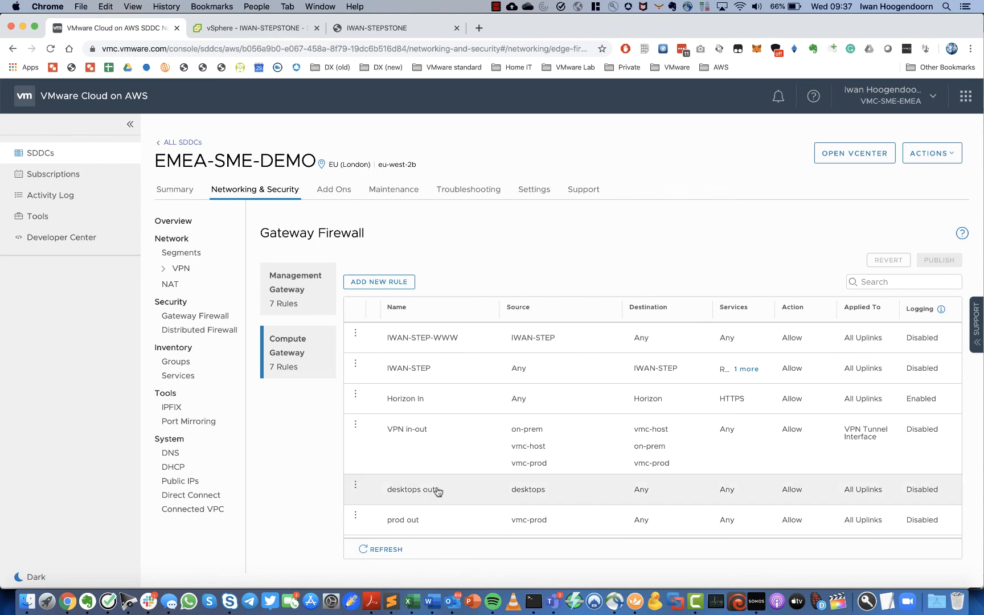
- Ping 8.8.8.8 from the VM's remote session, then stop the ping with Ctrl+C
click(635, 602)
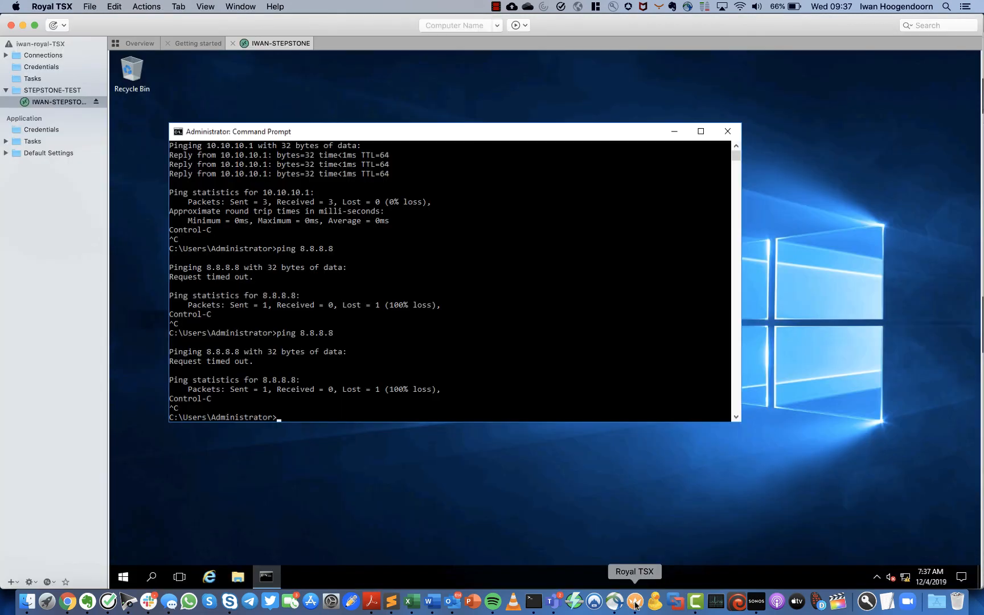
key(Return)
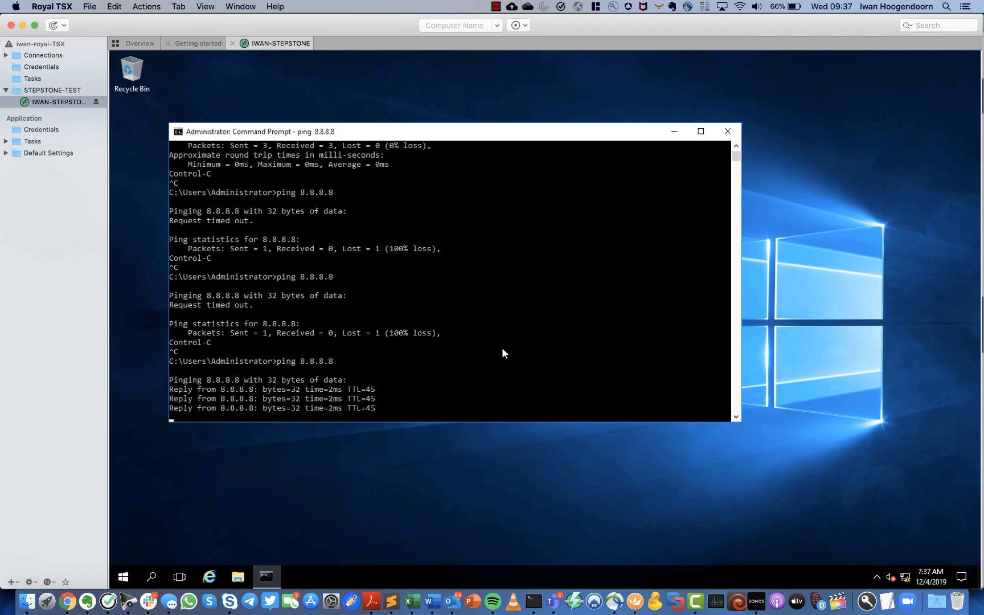
key(ctrl+c)
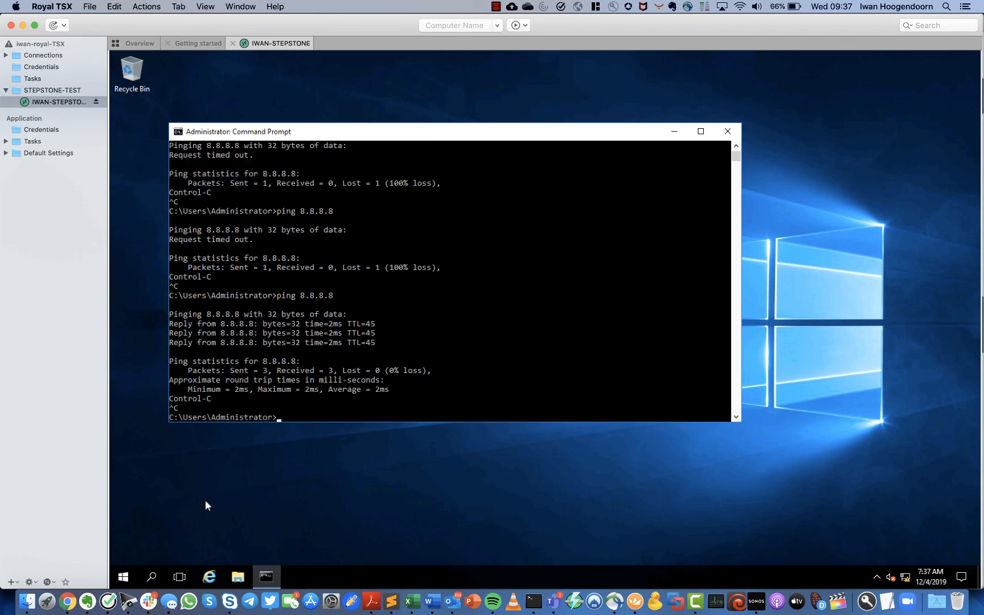
click(209, 577)
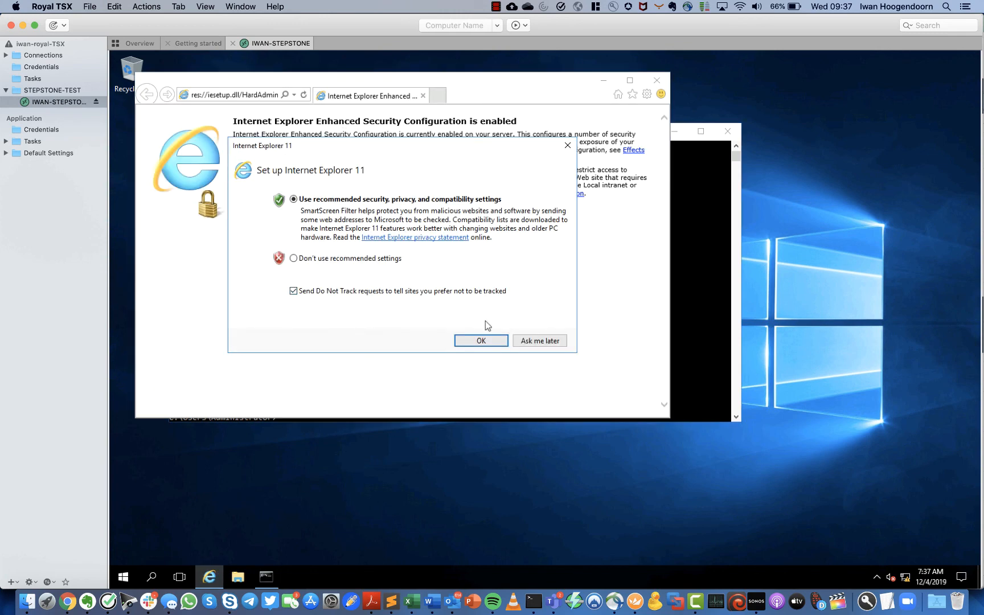
click(482, 341)
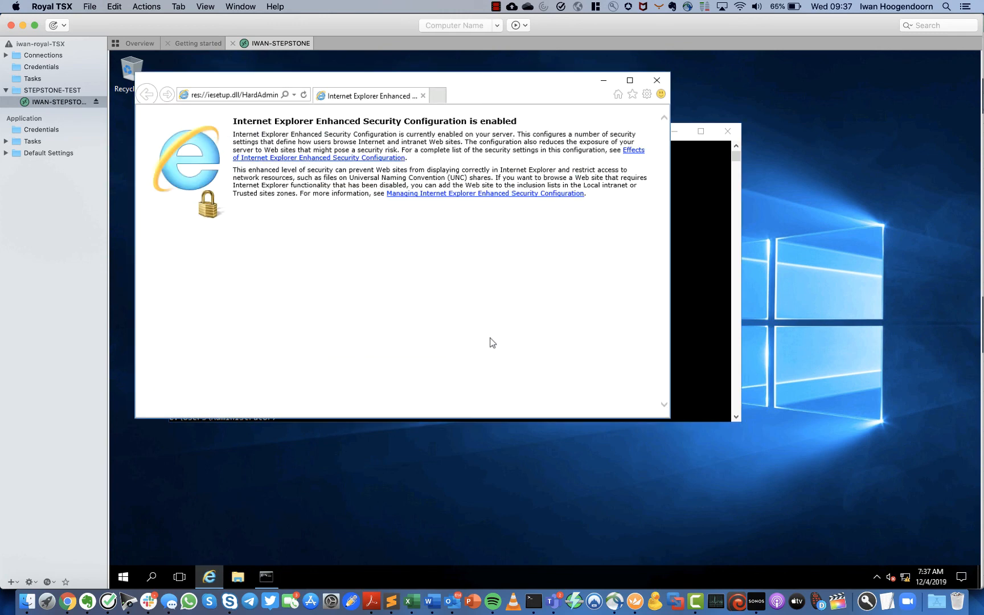
click(632, 81)
click(321, 73)
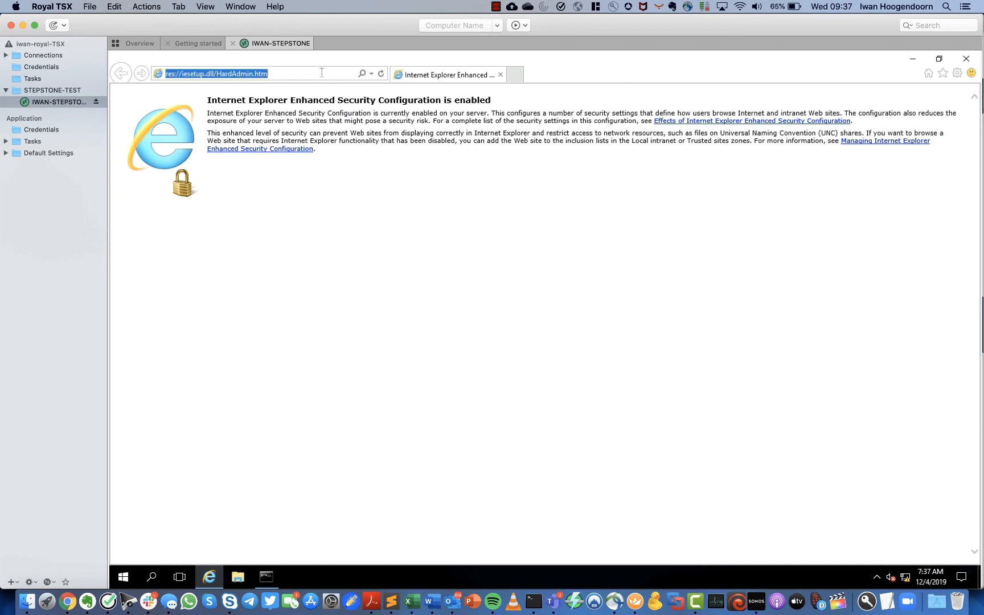
text(www.vmware.com)
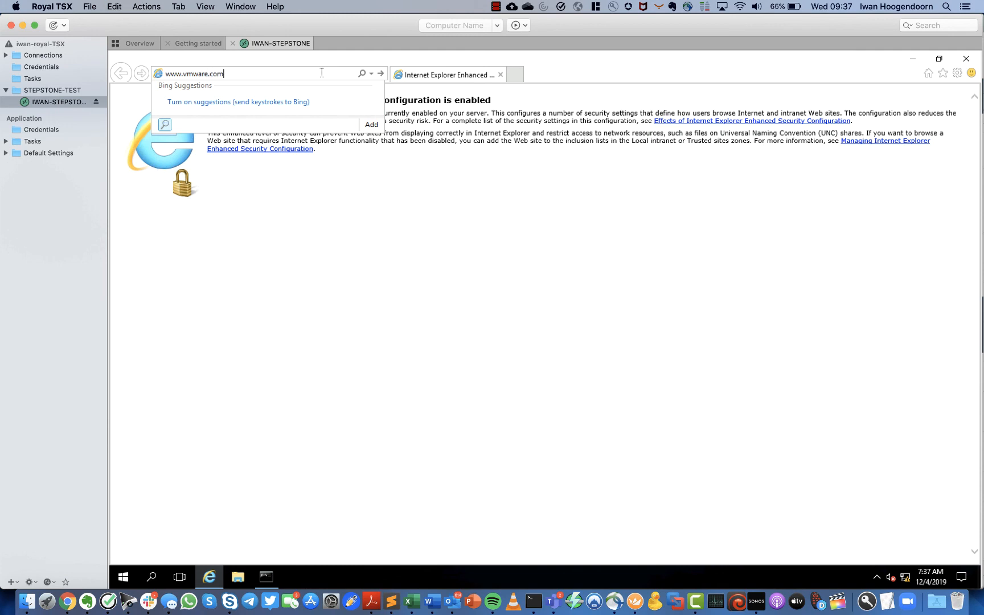
key(Return)
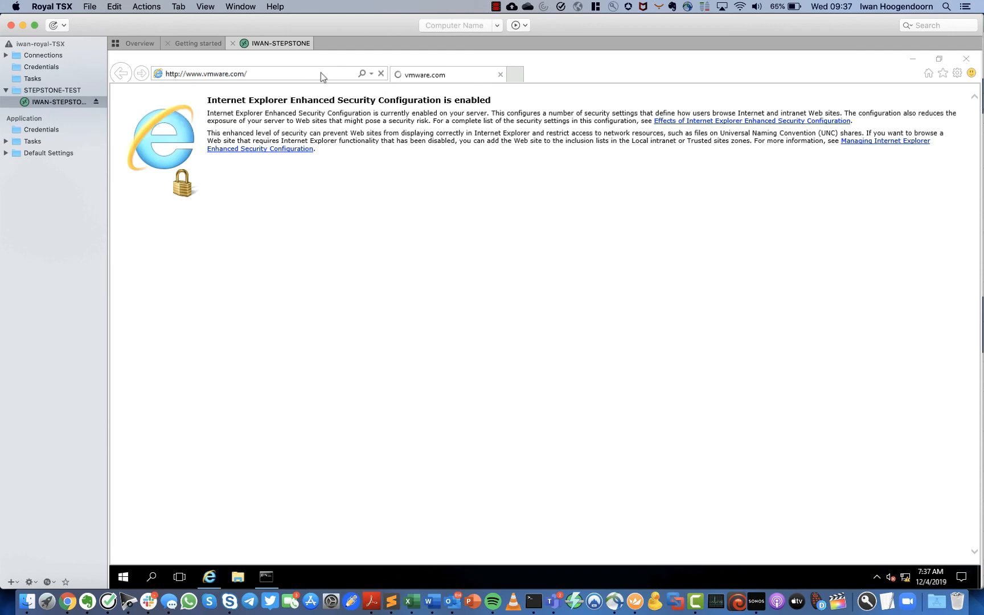
click(568, 345)
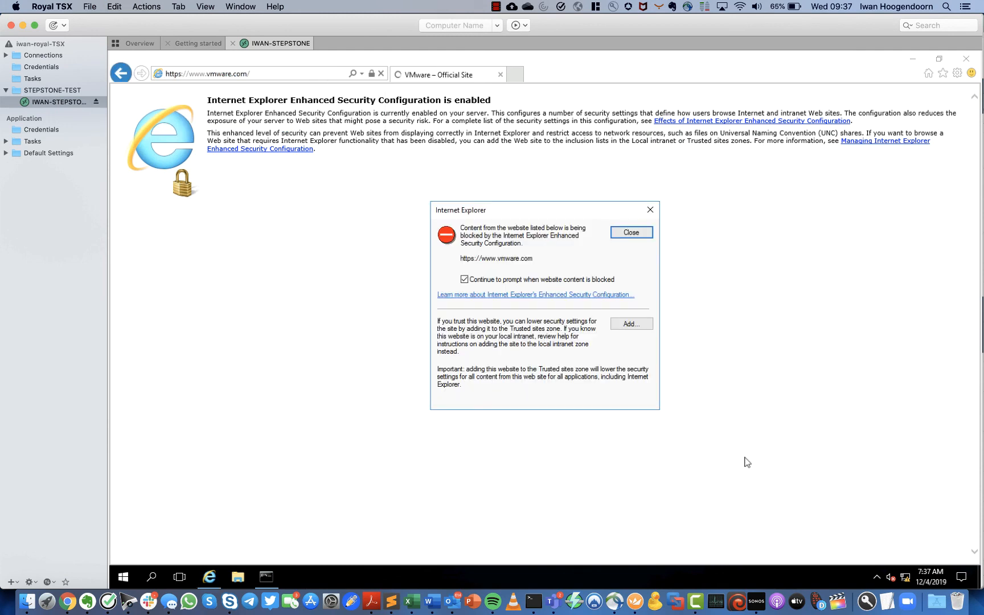
click(631, 324)
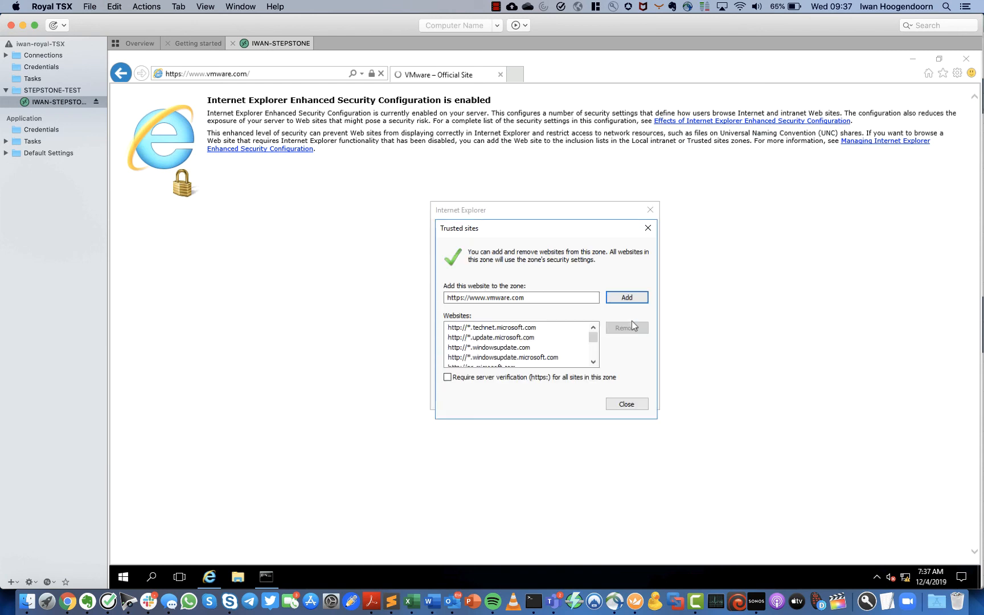
click(458, 378)
click(627, 405)
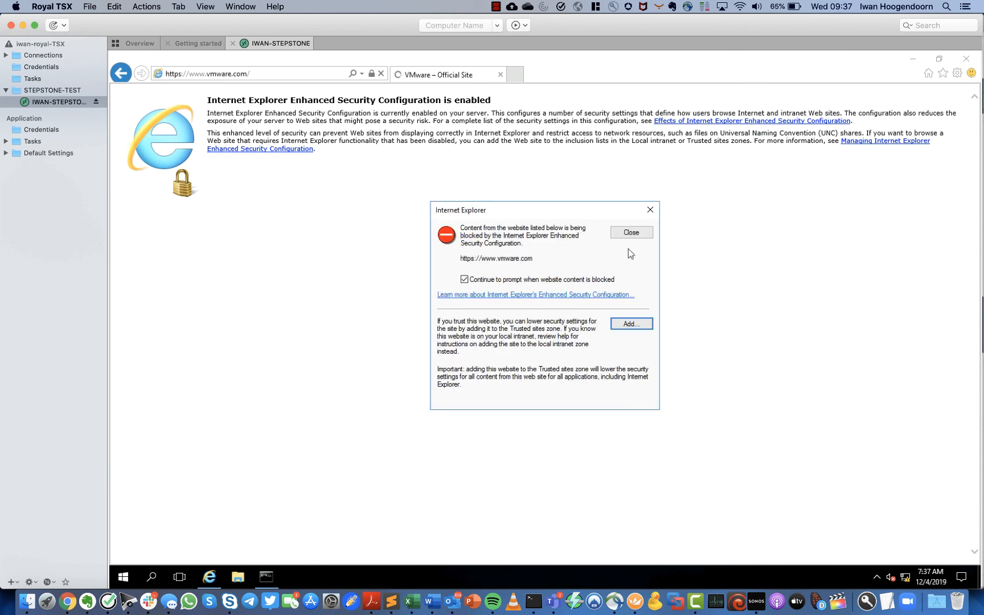
click(630, 231)
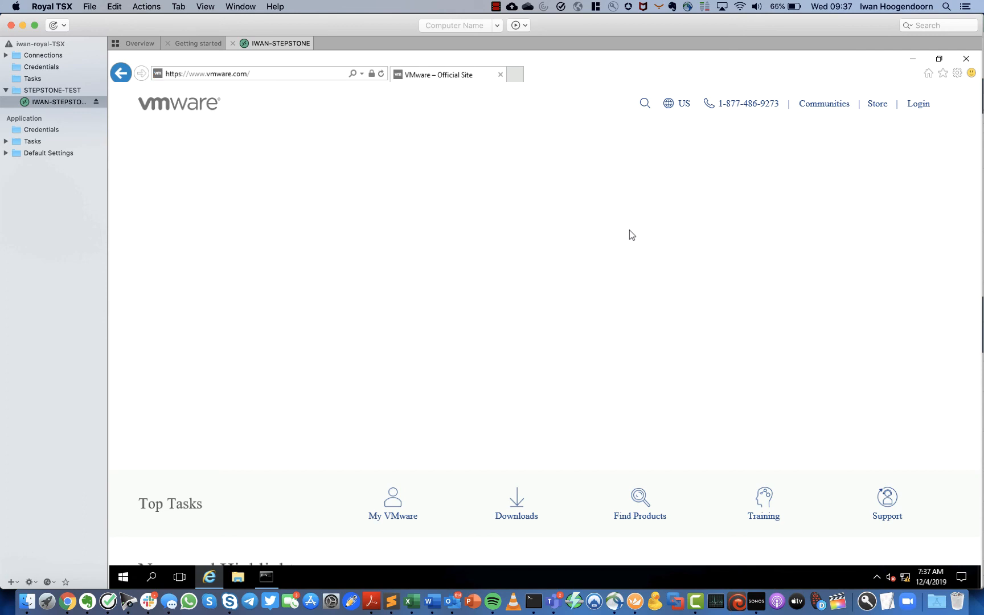
mouse_move(208, 581)
click(232, 43)
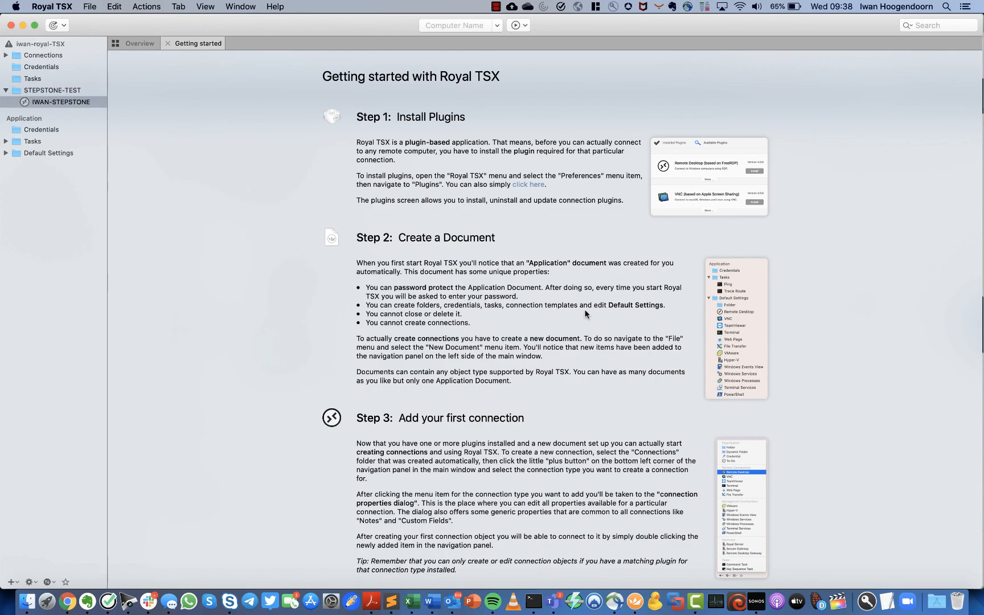